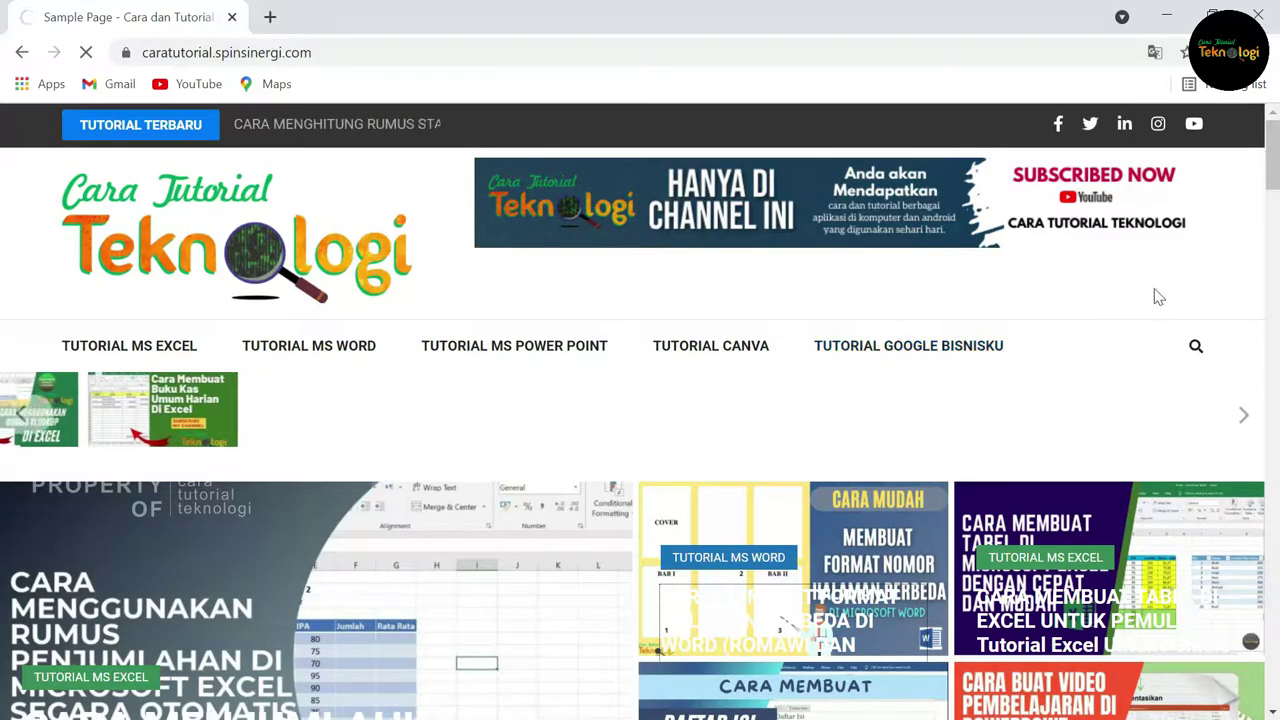
Step: Open Google Drive in a new browser tab and create a blank Google Form
left_click(269, 17)
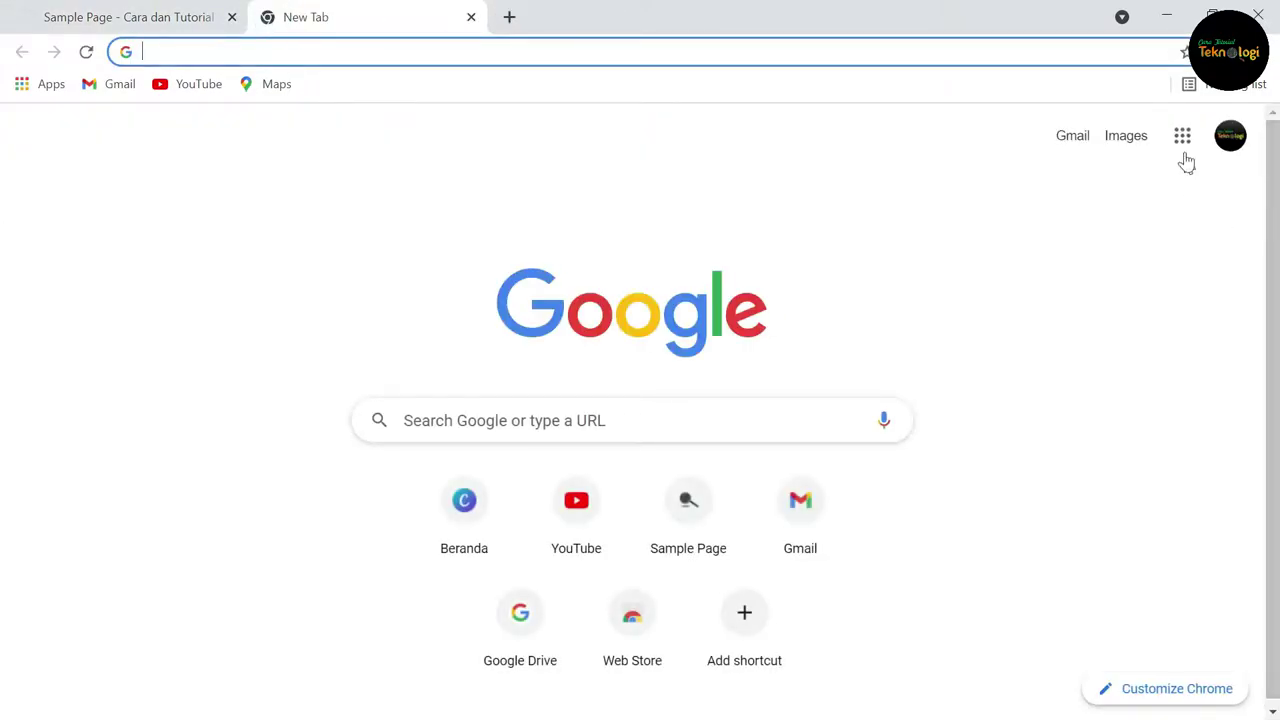
left_click(1182, 135)
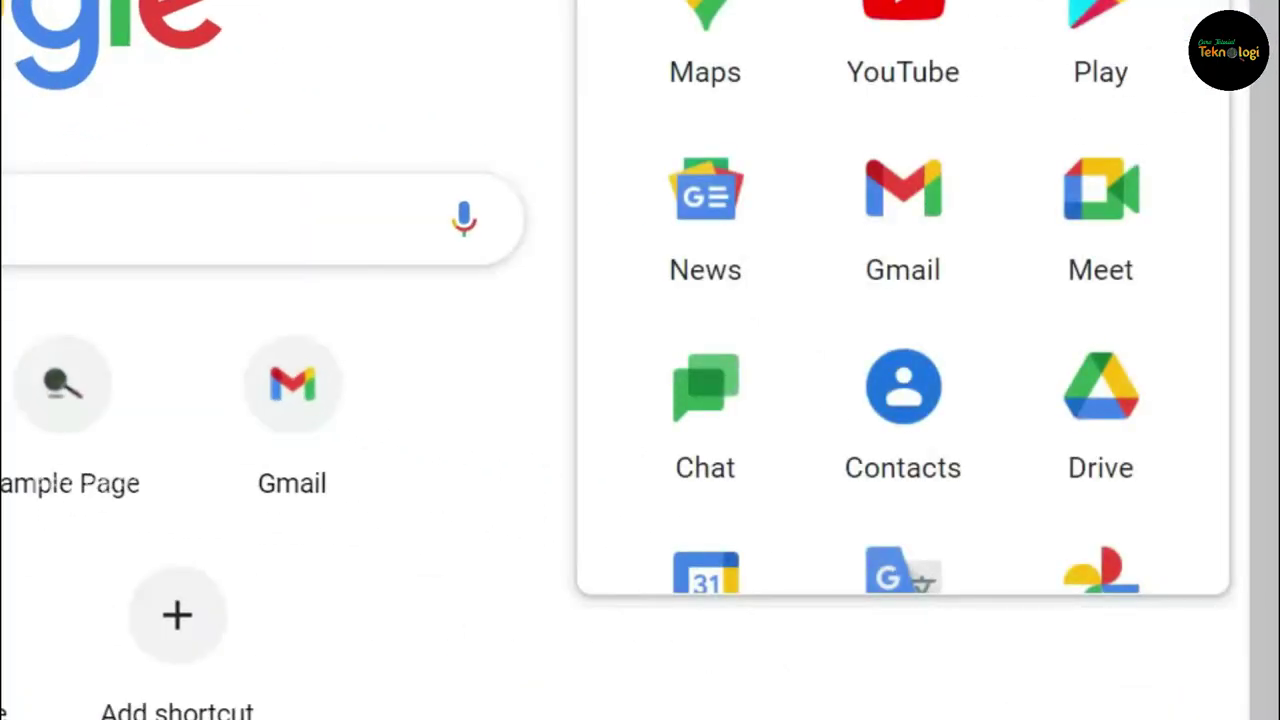
left_click(1100, 410)
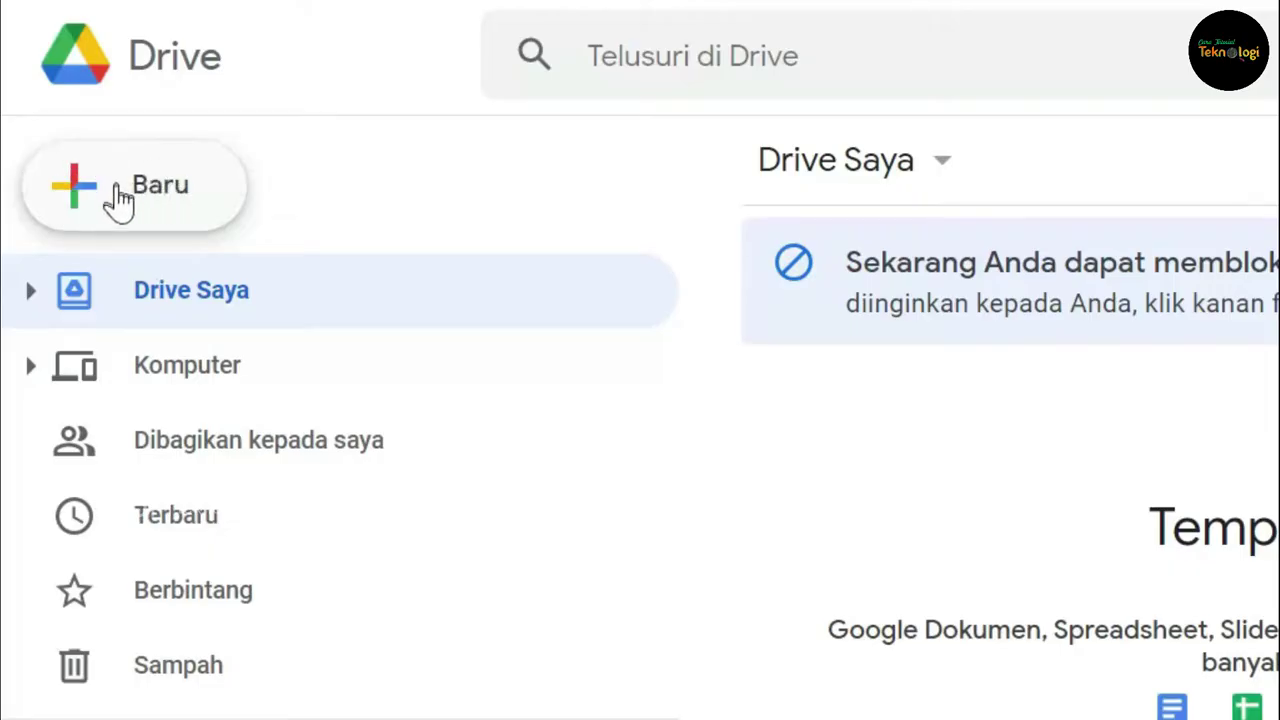
left_click(180, 195)
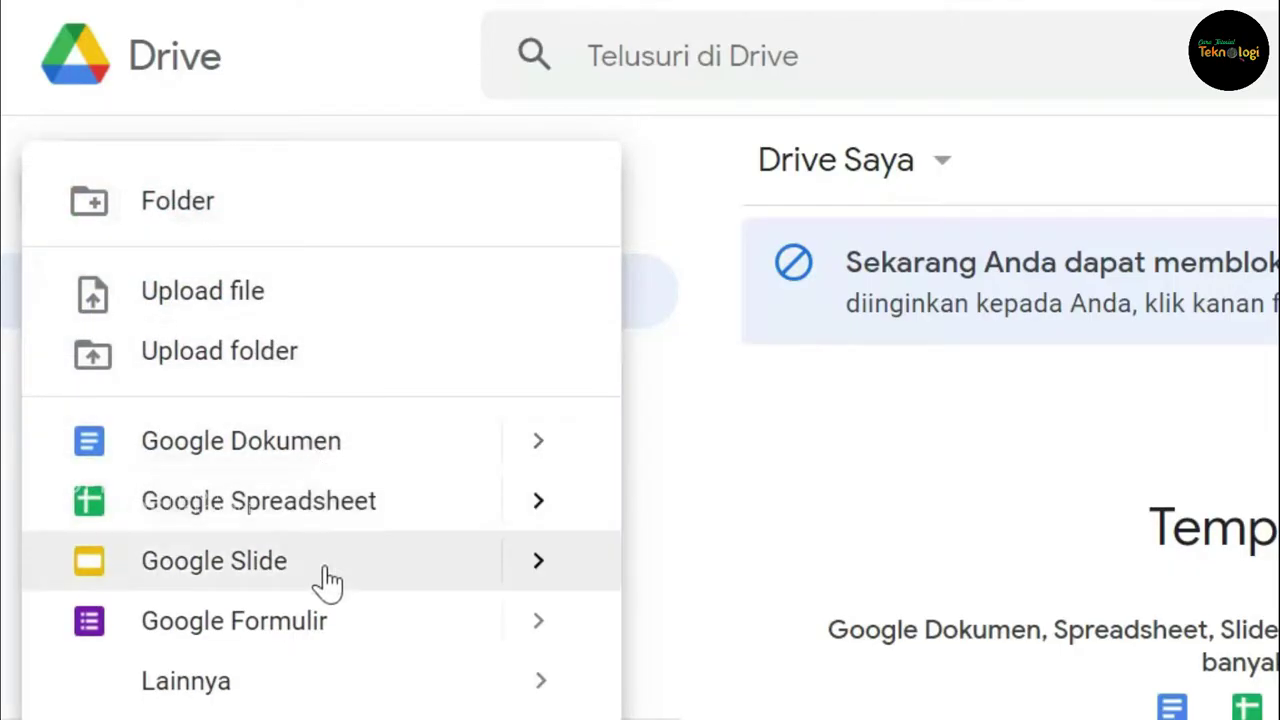
left_click(277, 634)
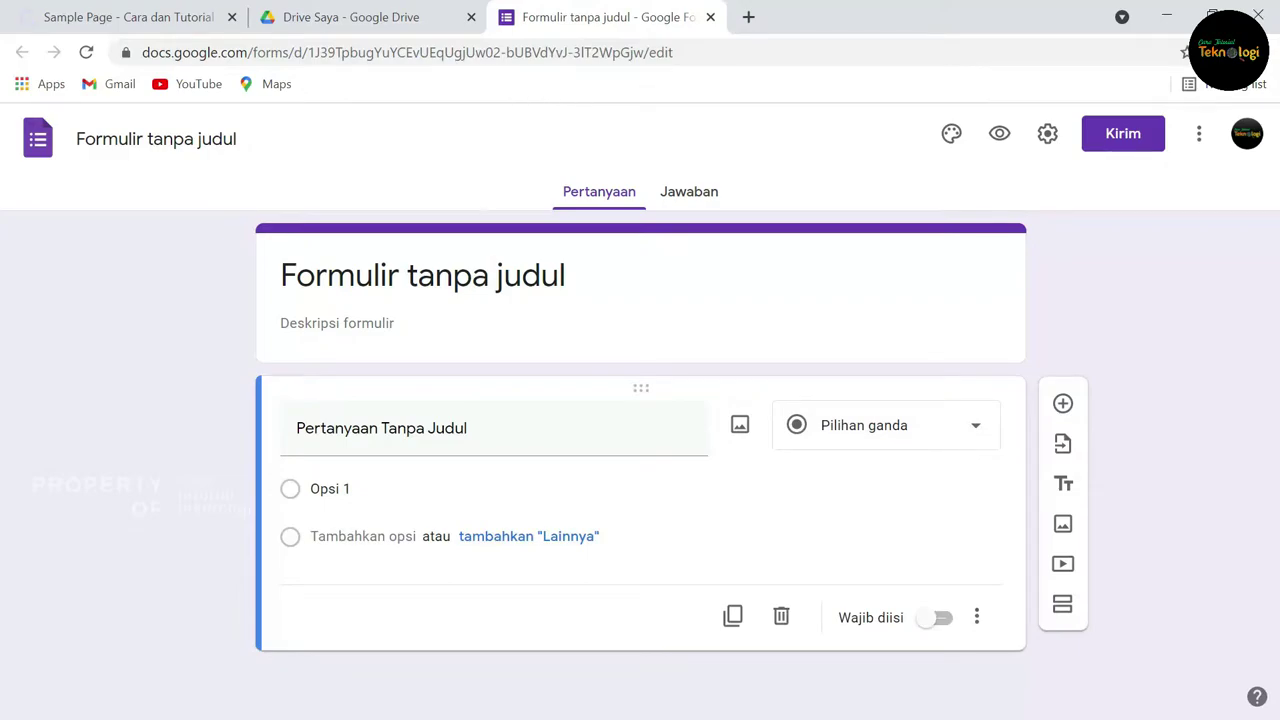
Step: Set the form's title to "Quiz TIK"
left_click(604, 278)
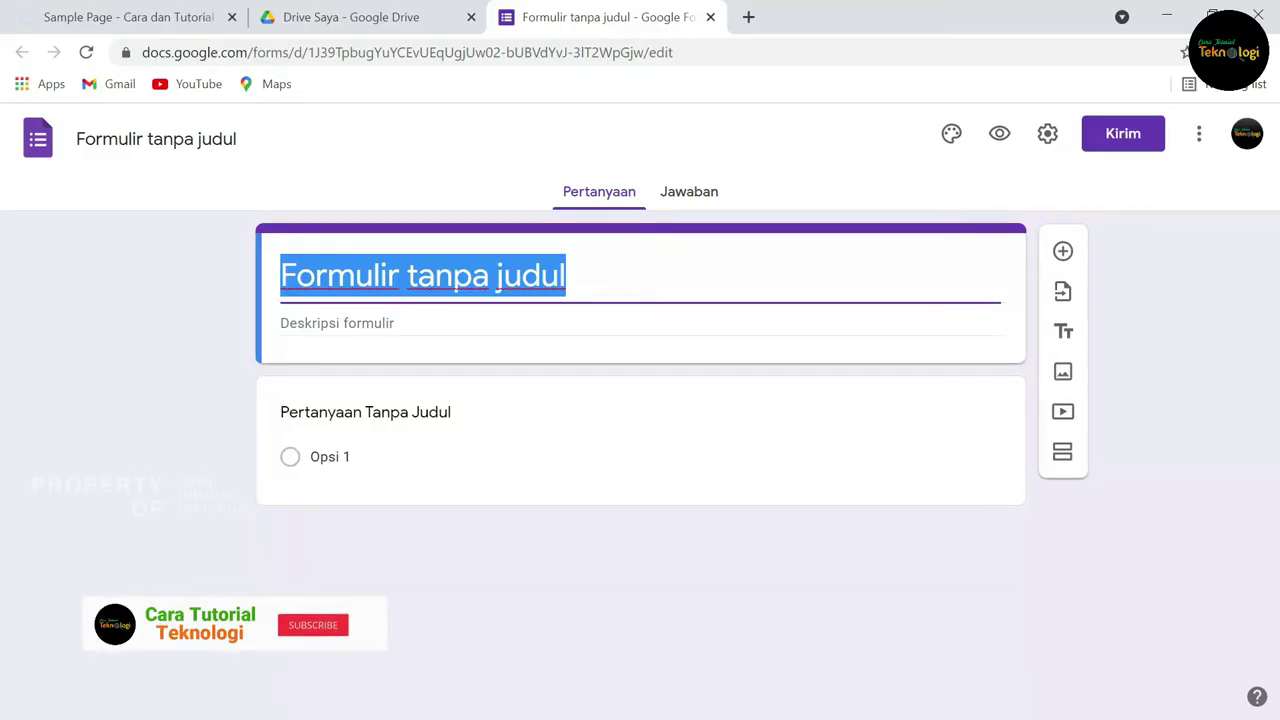
type("Q")
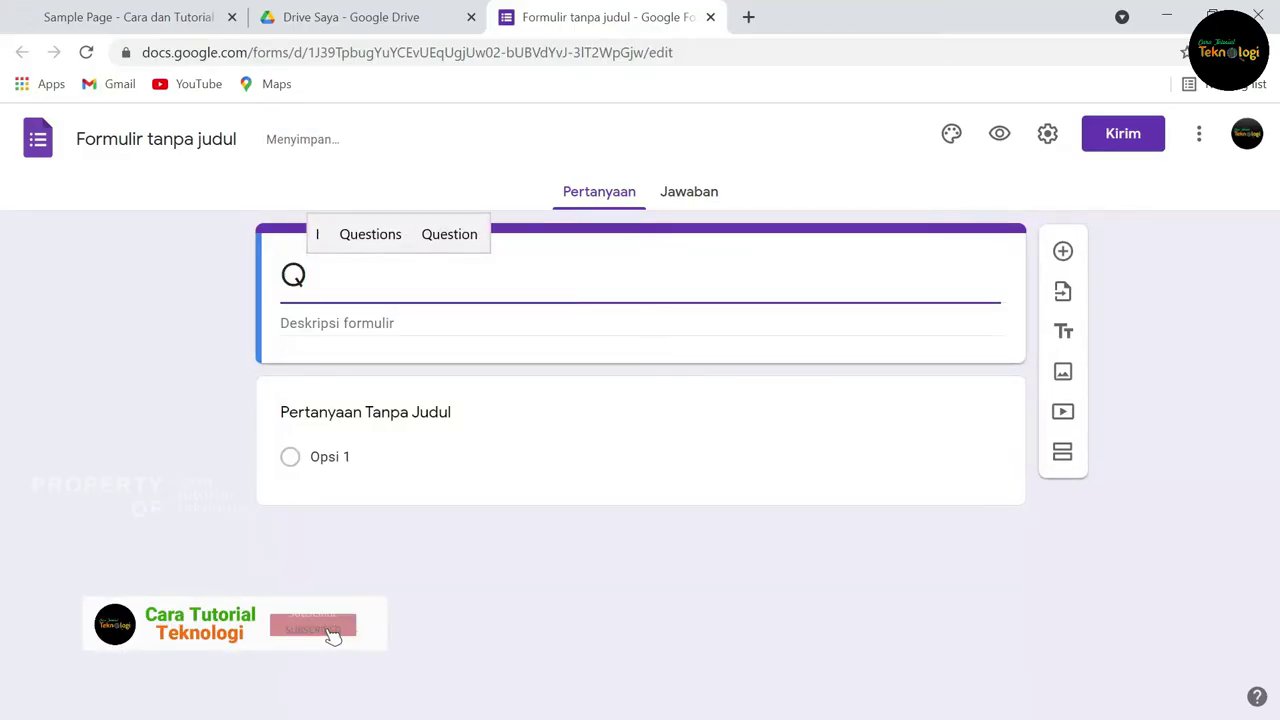
type("uoz")
key("BackSpace")
key("BackSpace")
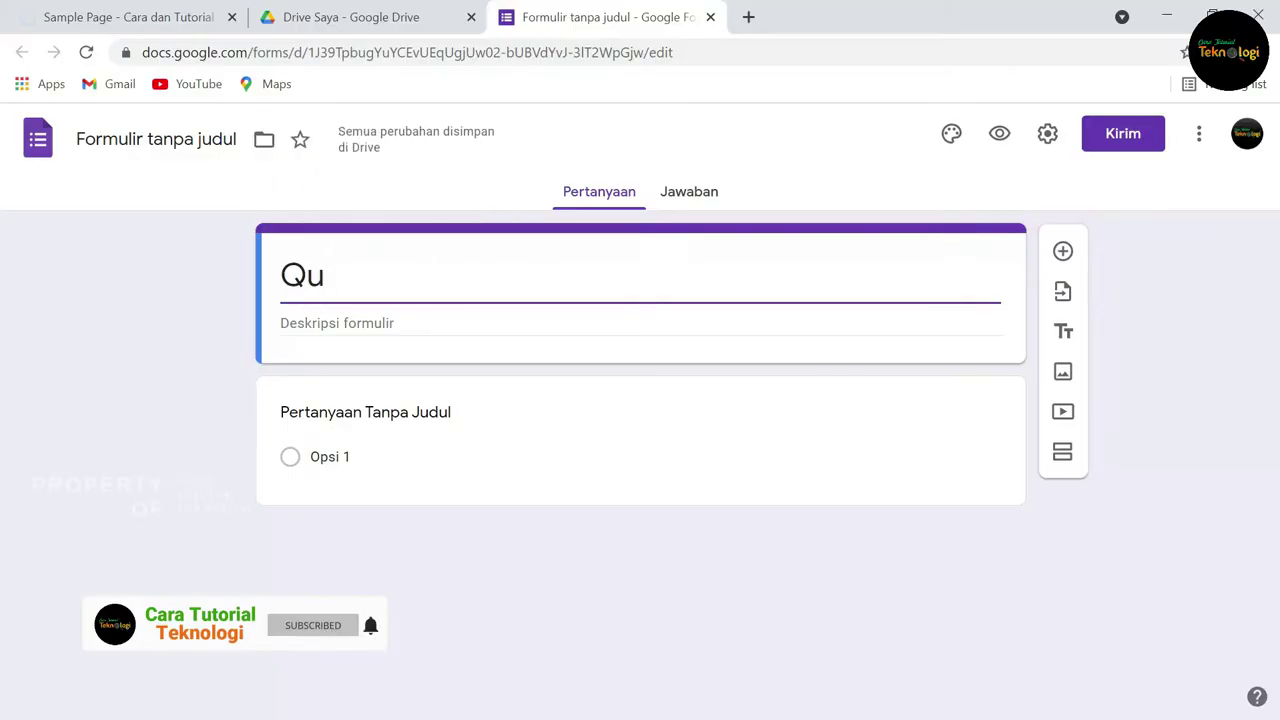
type("iz Tl")
type("K")
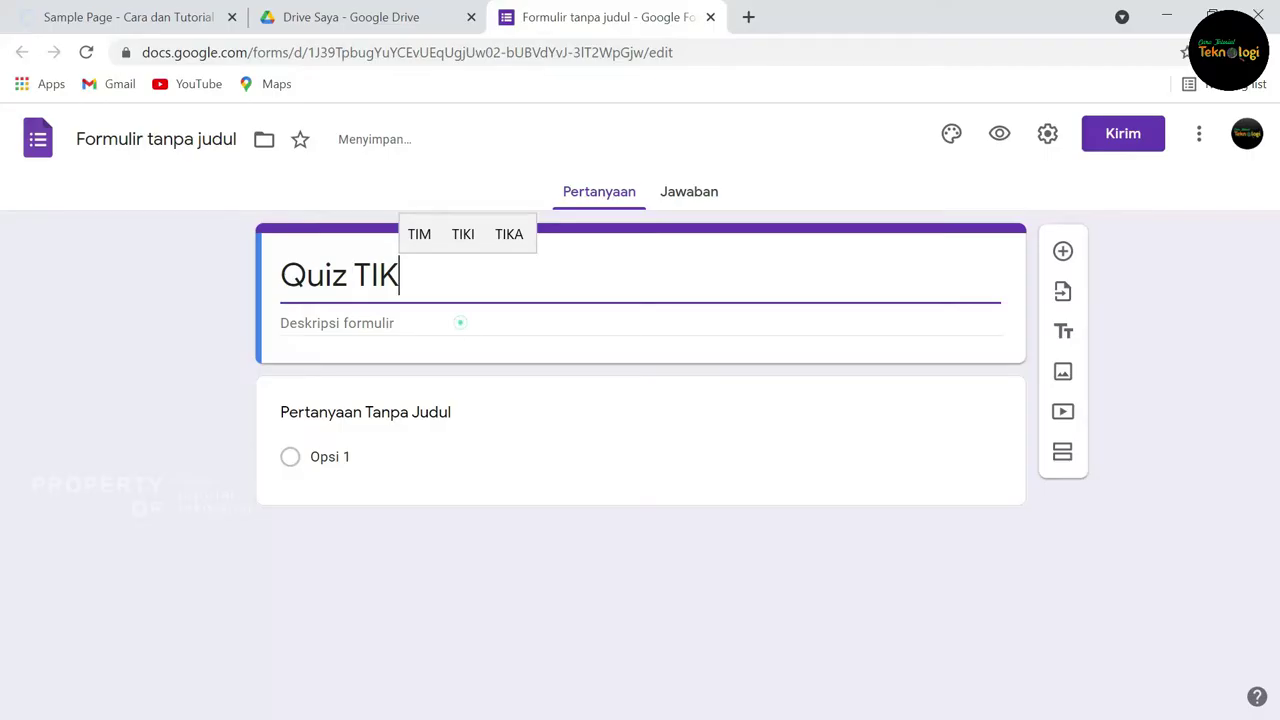
Step: Enter the form description "Pilihlah jawaban yang paling tepat pada soal di bawah ini"
left_click(460, 322)
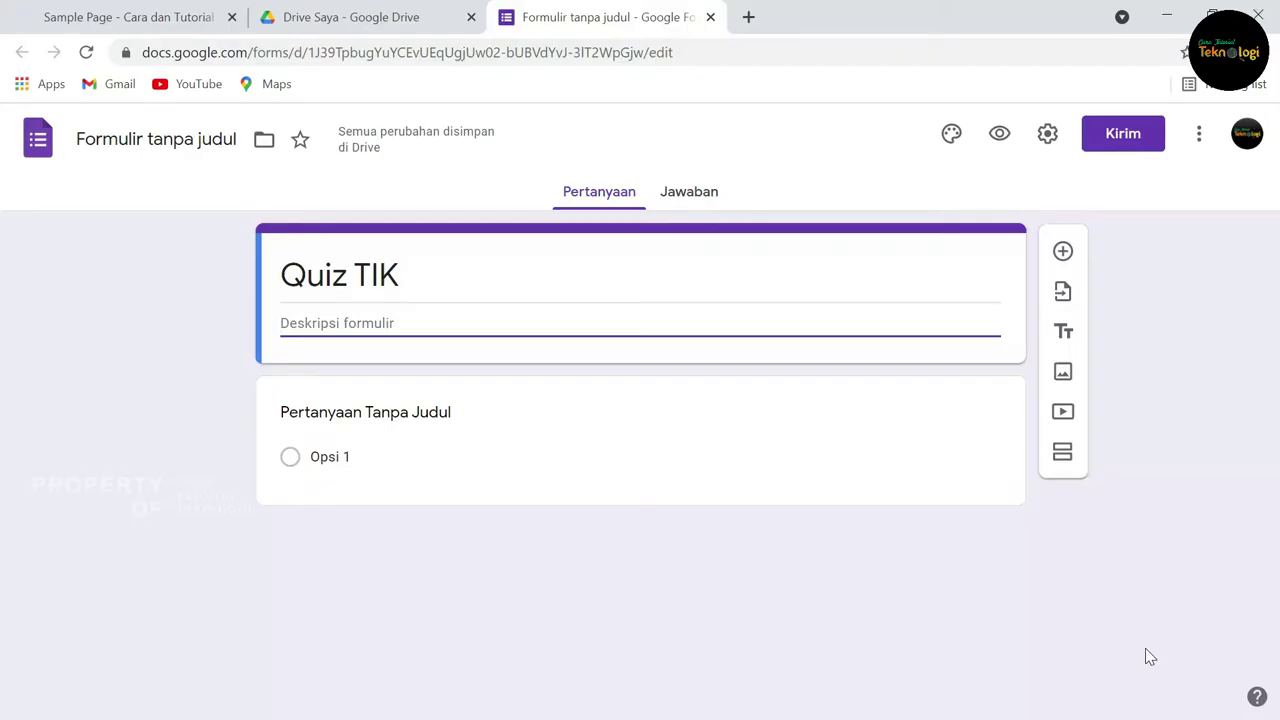
type("Pilihlah jawa")
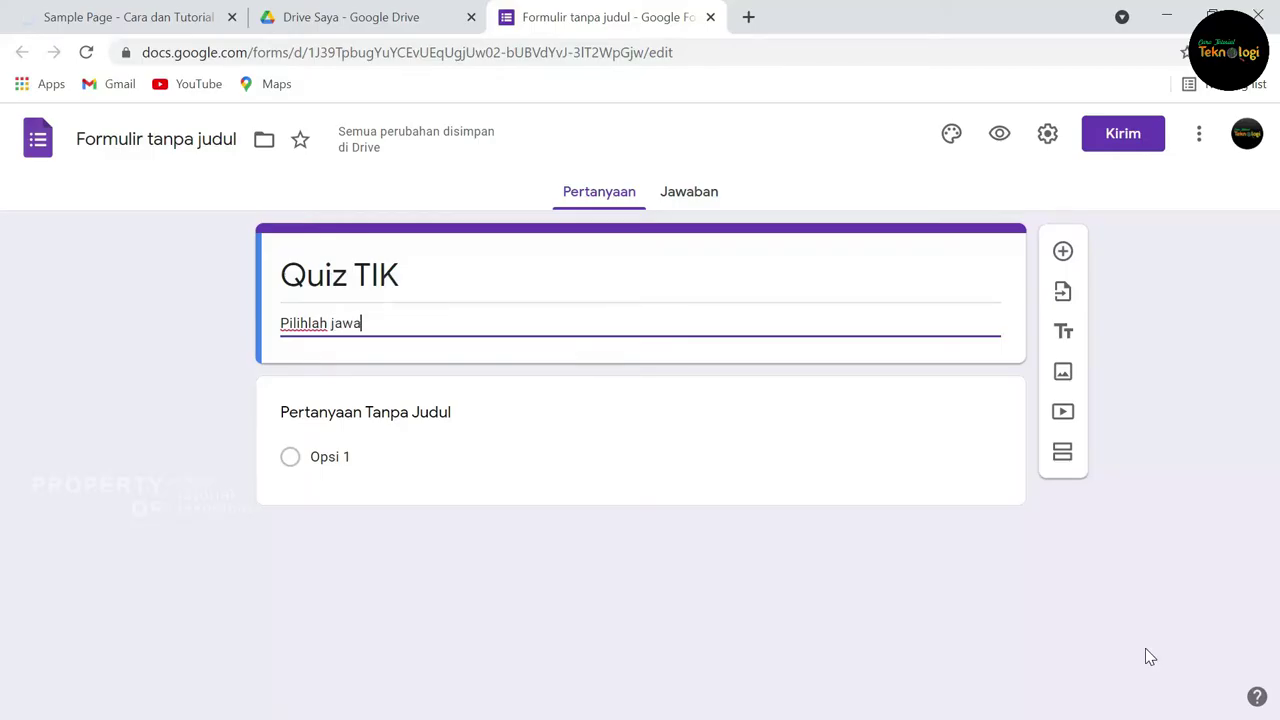
type("ban yang pal")
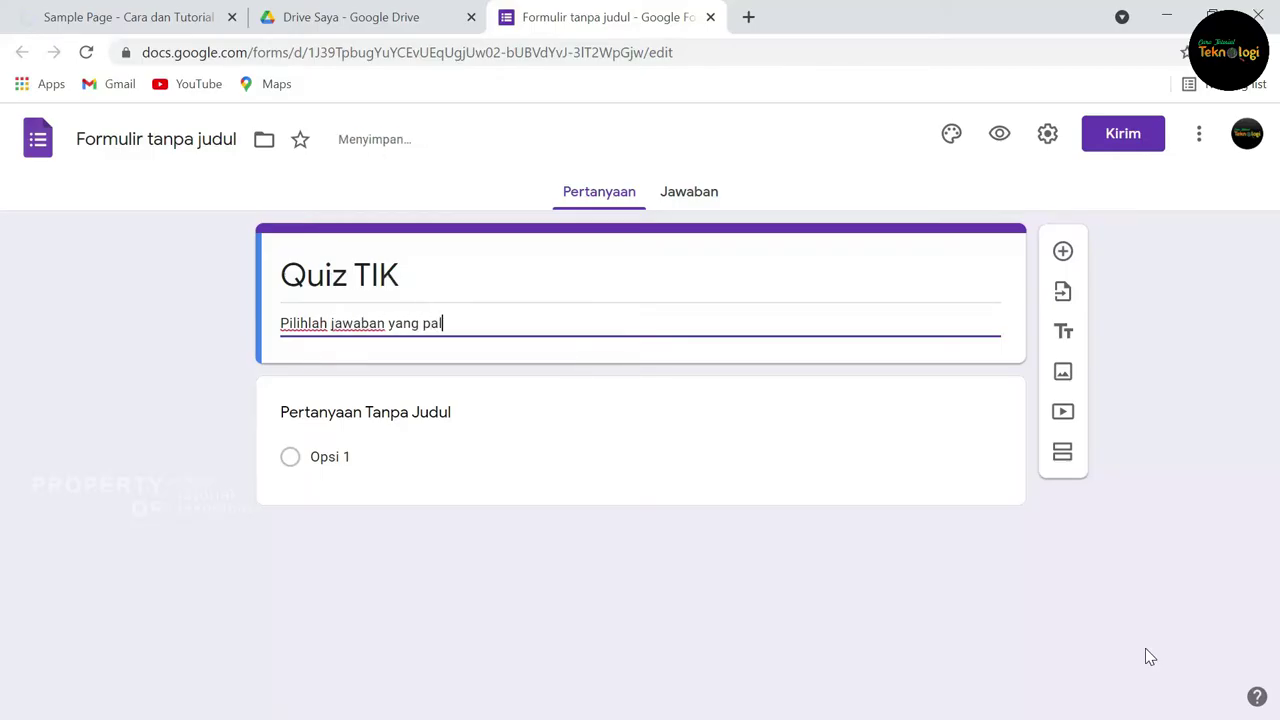
type("ing tepat pad")
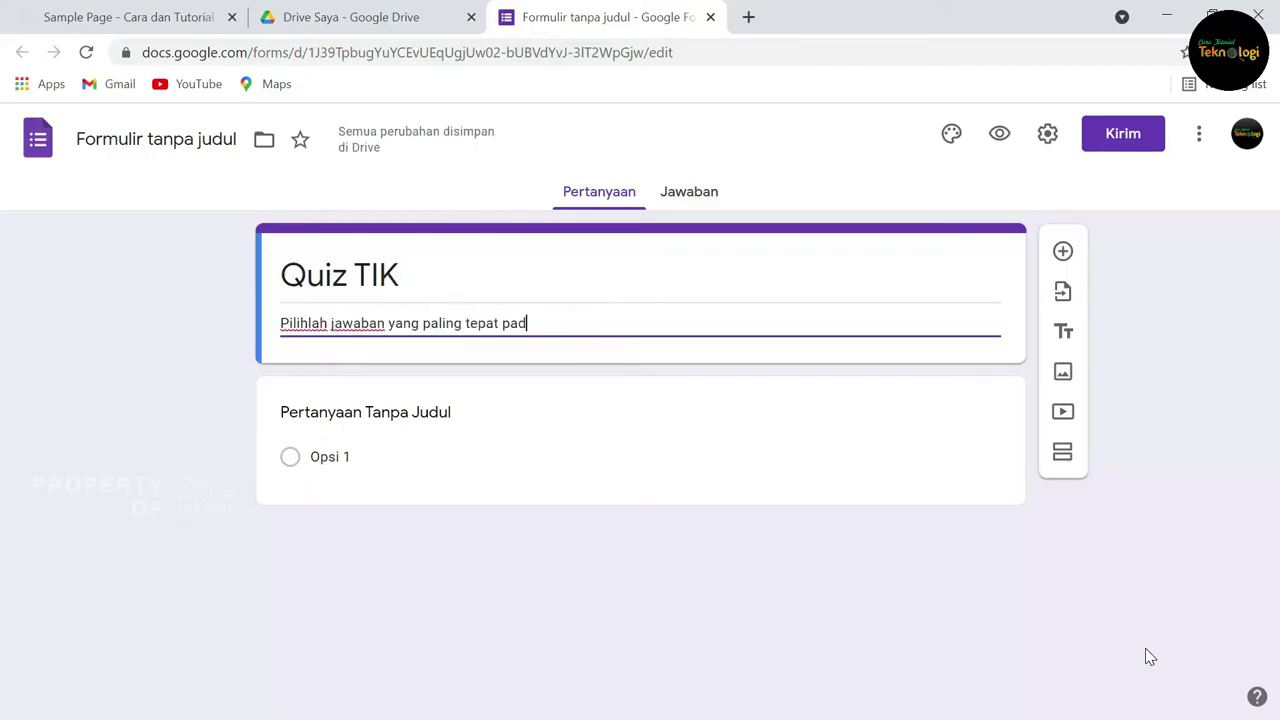
type("a soal di bawah ini")
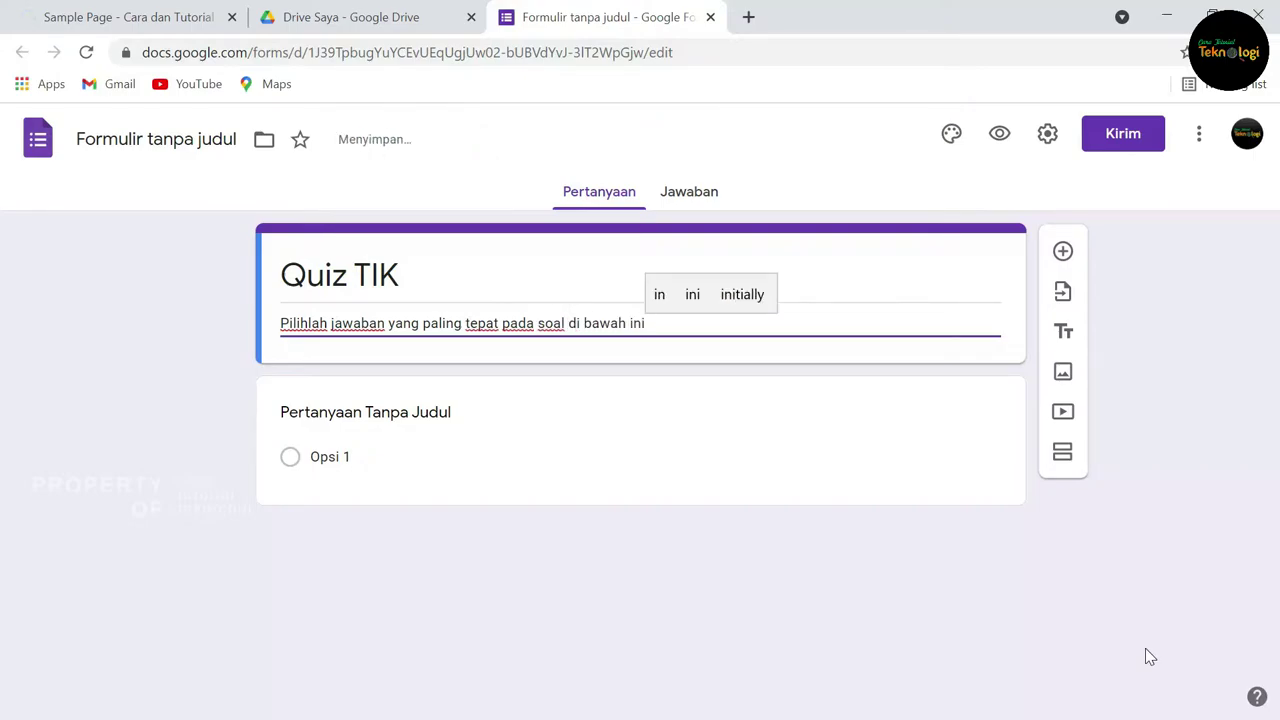
left_click(1186, 402)
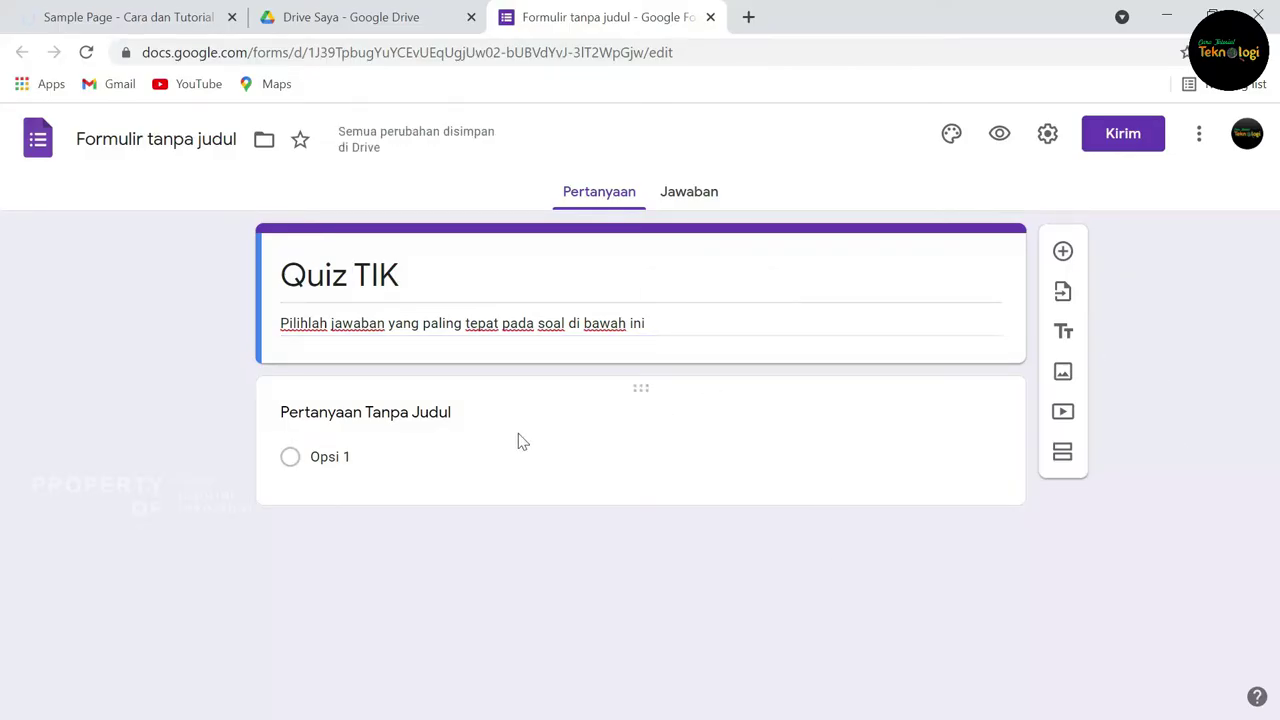
Step: Title the first question "Nama Lengkap", keep it as a short answer (Jawaban singkat), and make it required
left_click(455, 418)
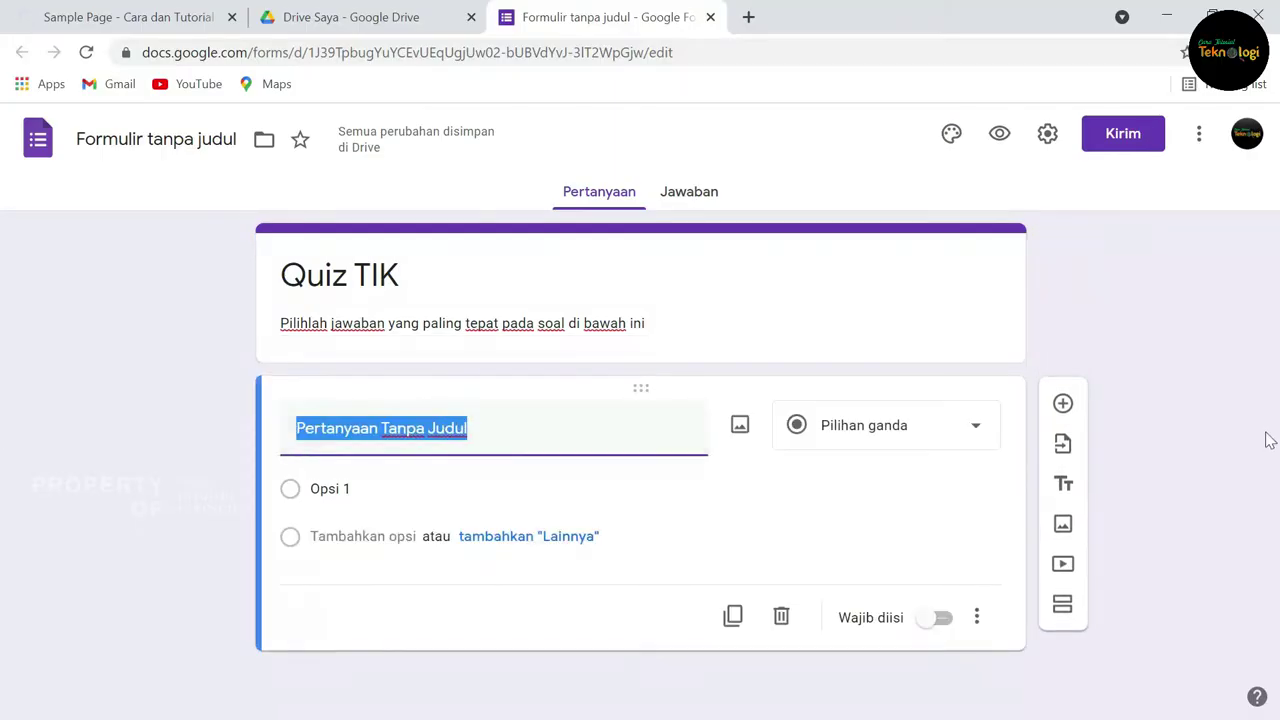
type("Nama Lengkap")
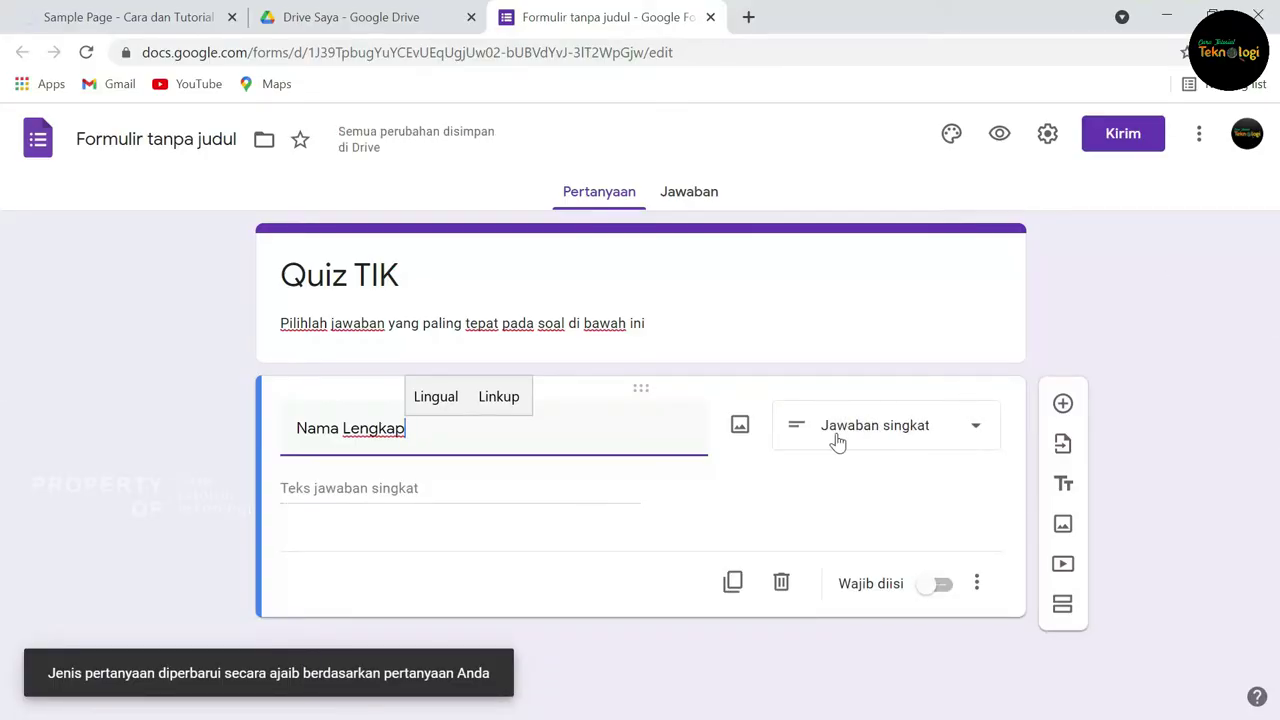
left_click(978, 428)
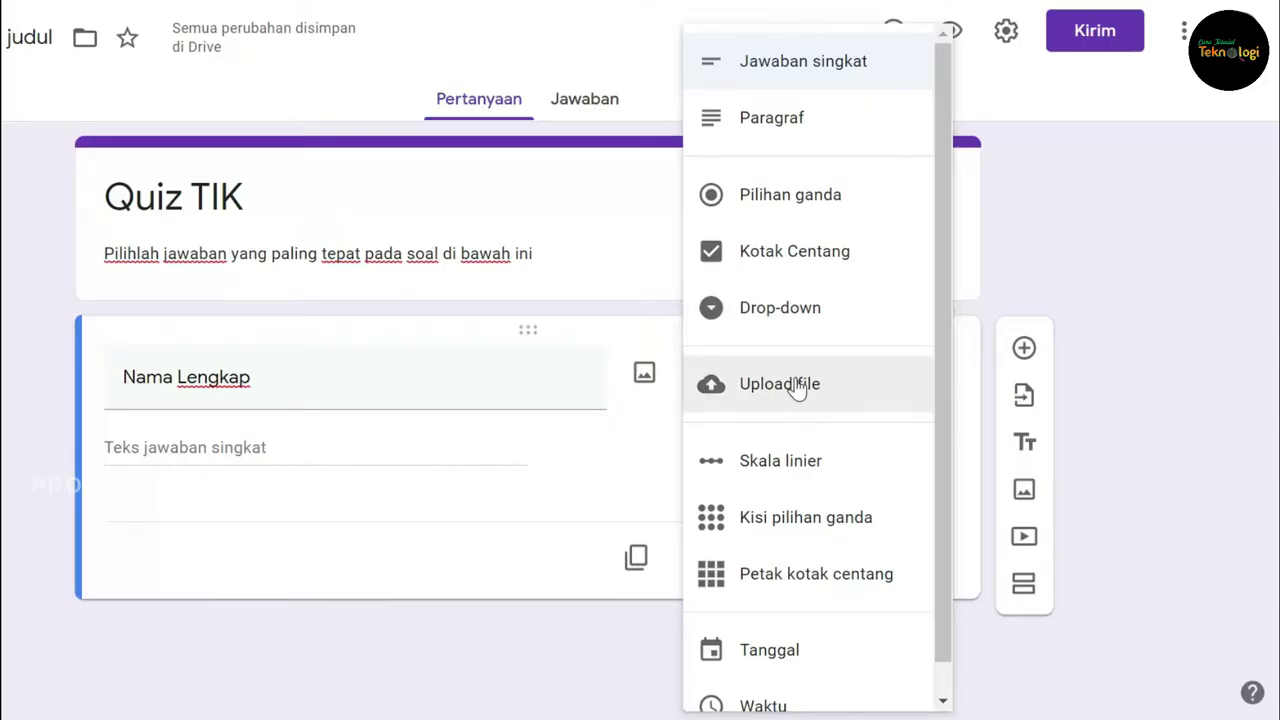
left_click(394, 498)
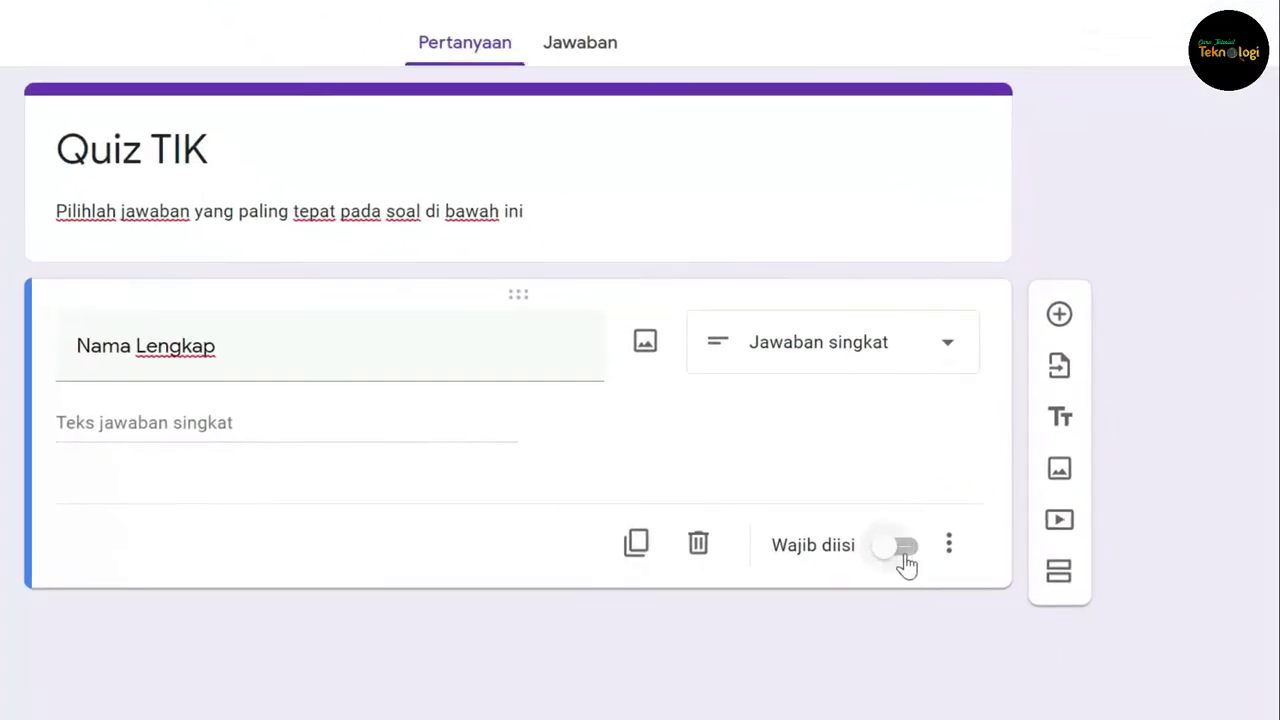
left_click(896, 548)
left_click(896, 548)
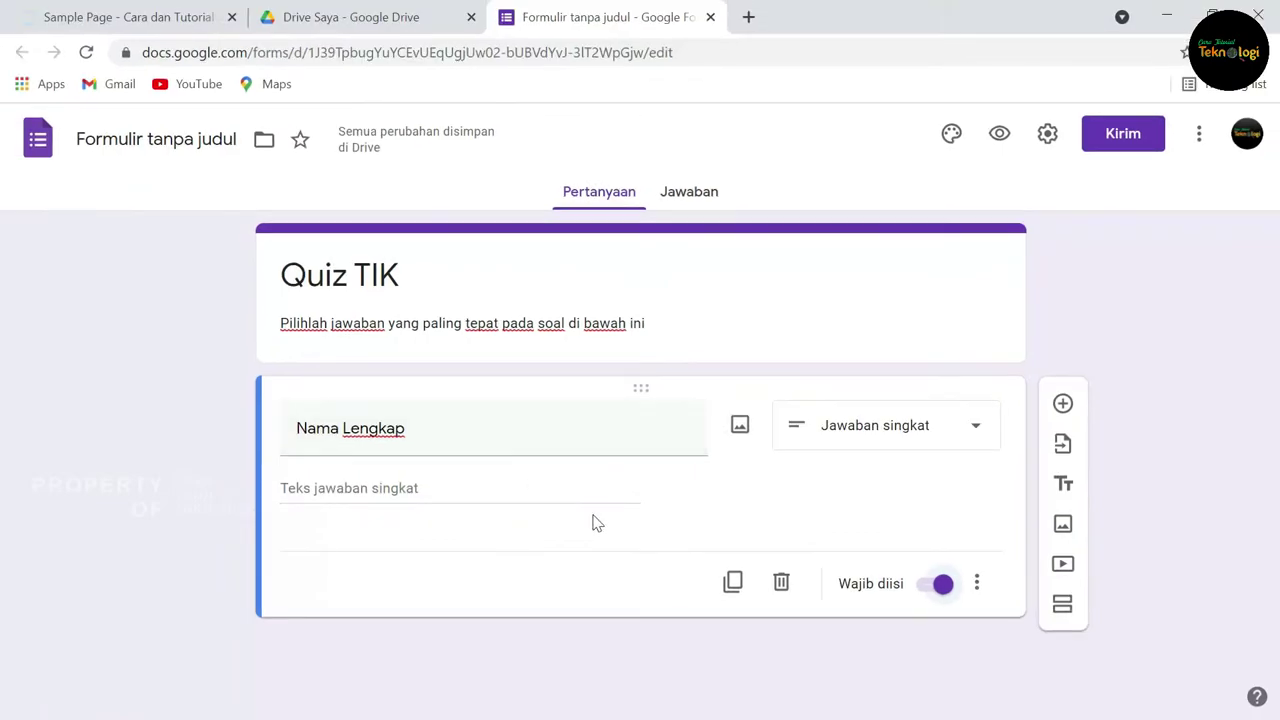
Step: Duplicate the "Nama Lengkap" question and title the copy "Kelas"
left_click(734, 584)
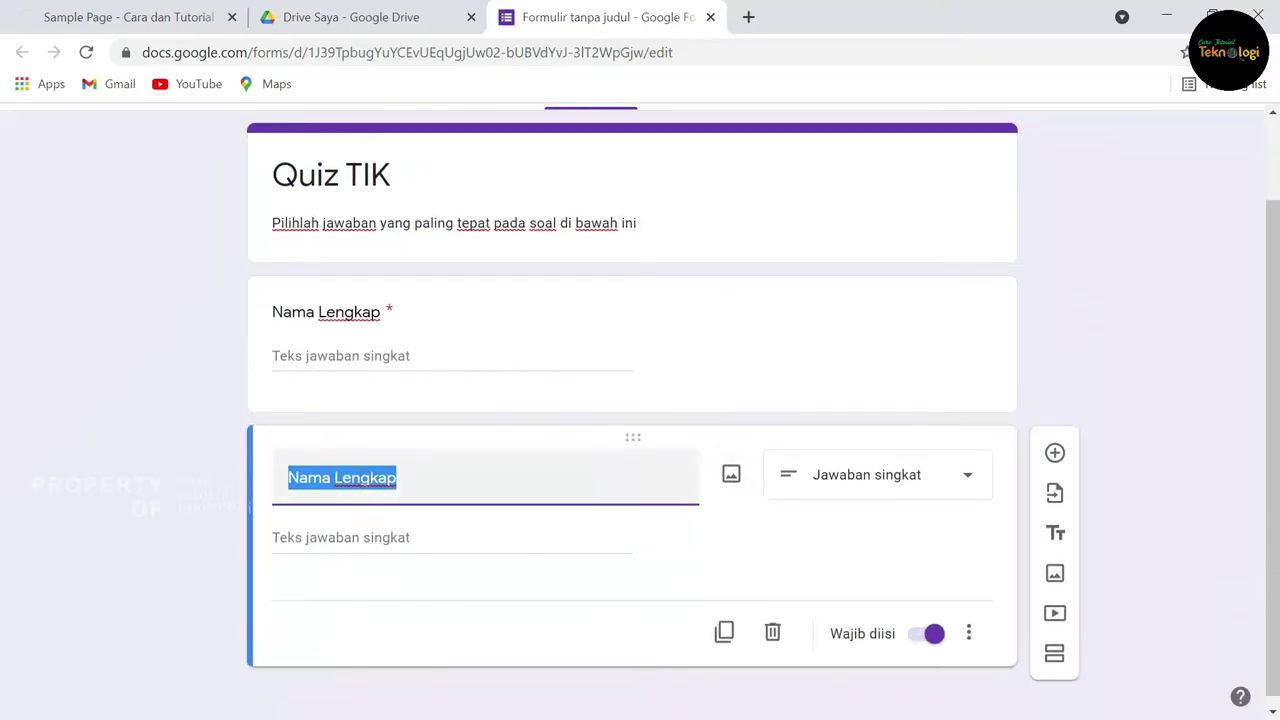
type("Kelas")
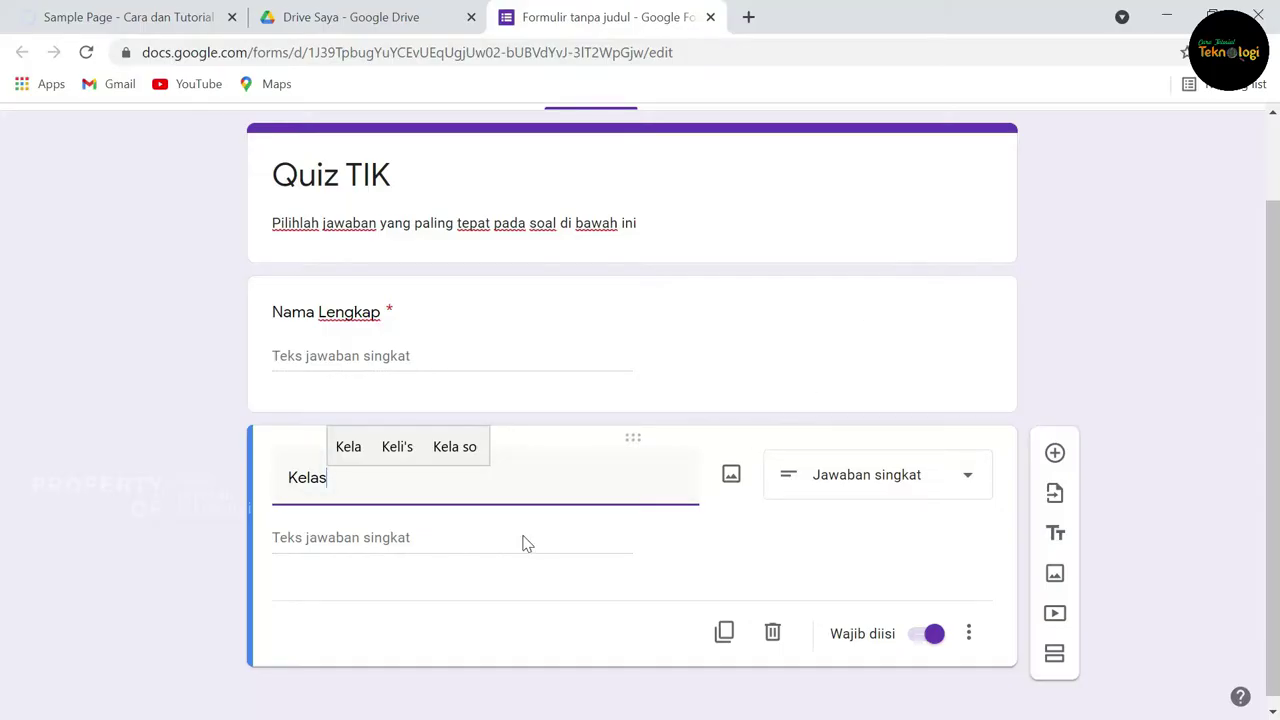
left_click(514, 542)
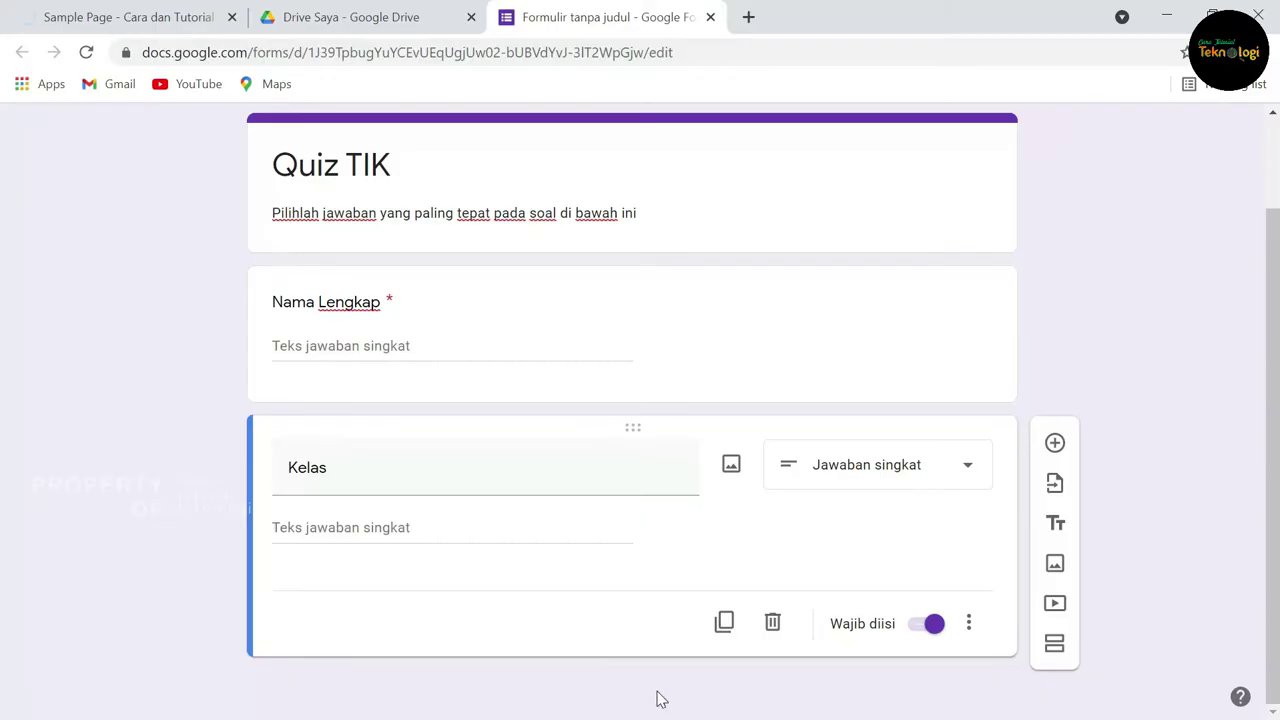
Step: Add a new section after the "Kelas" question and title it "Soal TIK"
left_click(1055, 645)
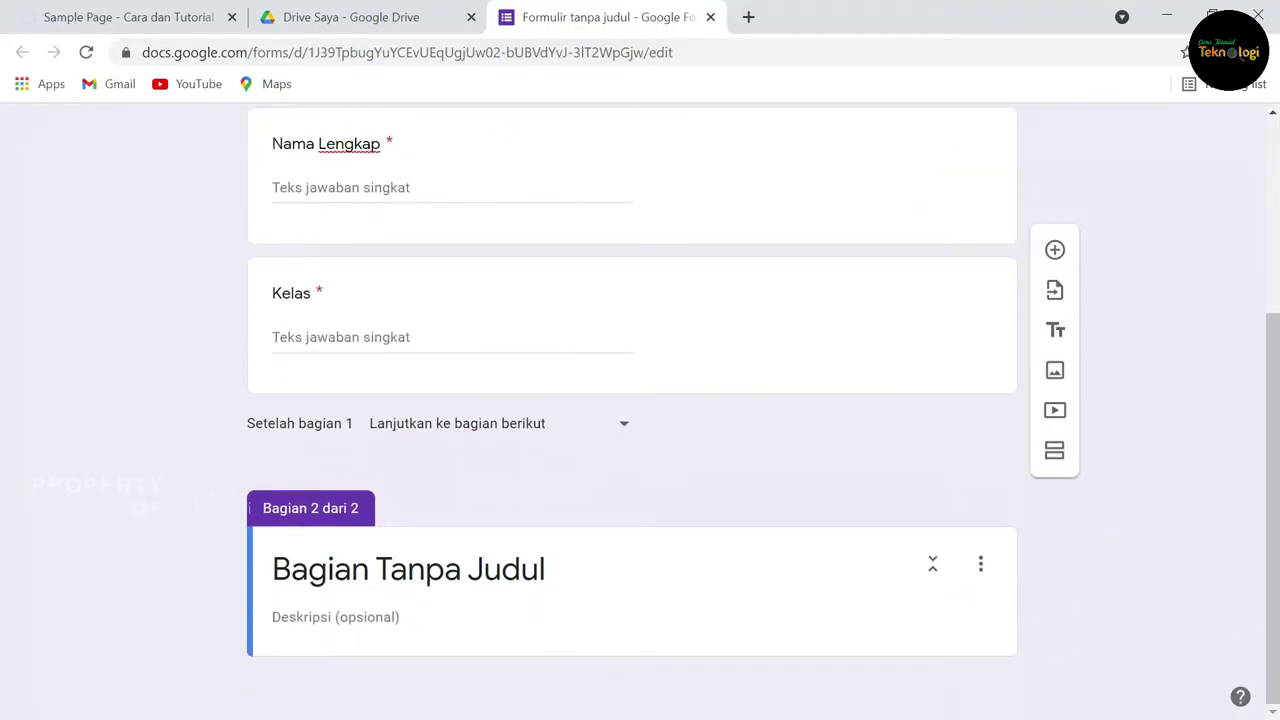
scroll(463, 583, "up", 3)
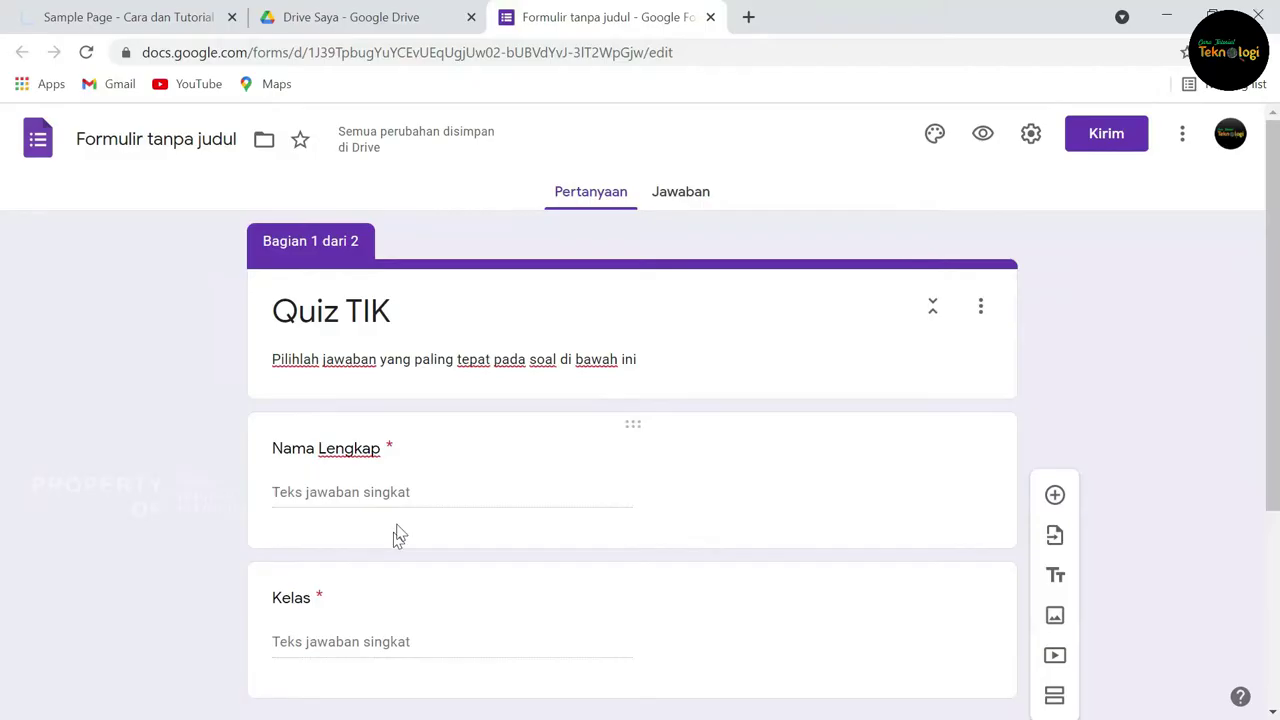
scroll(400, 540, "down", 3)
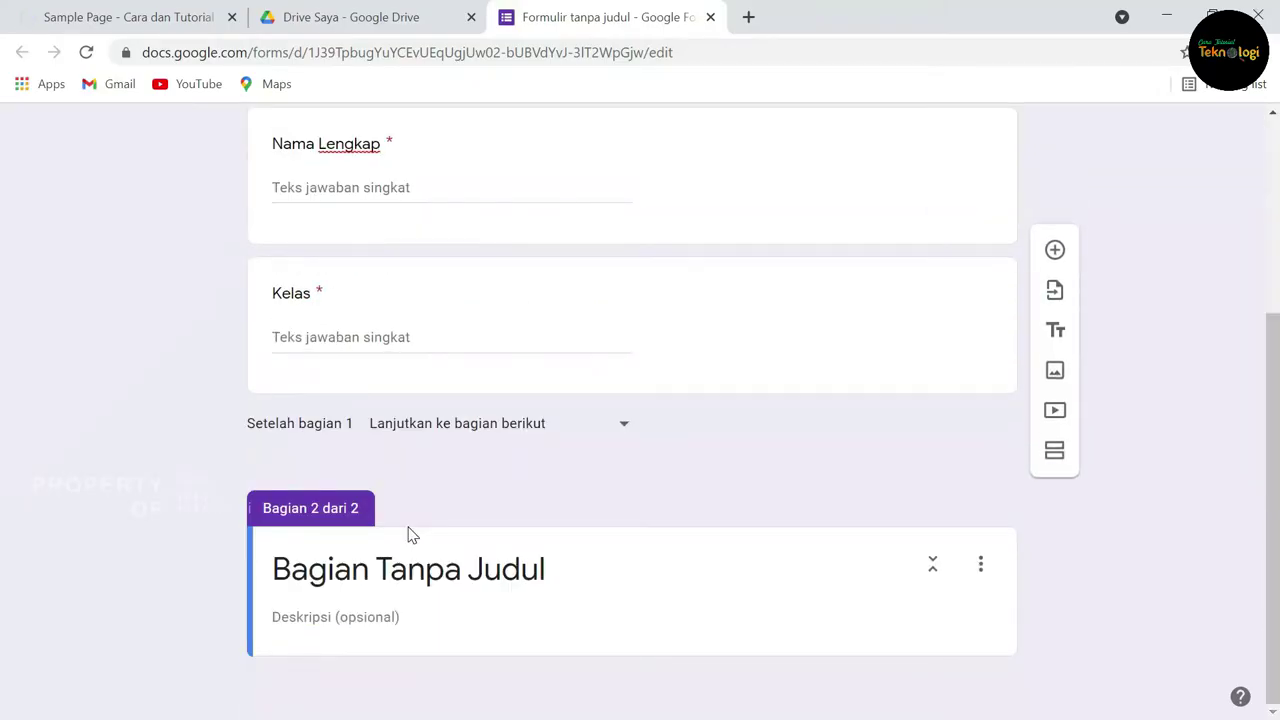
left_click(568, 570)
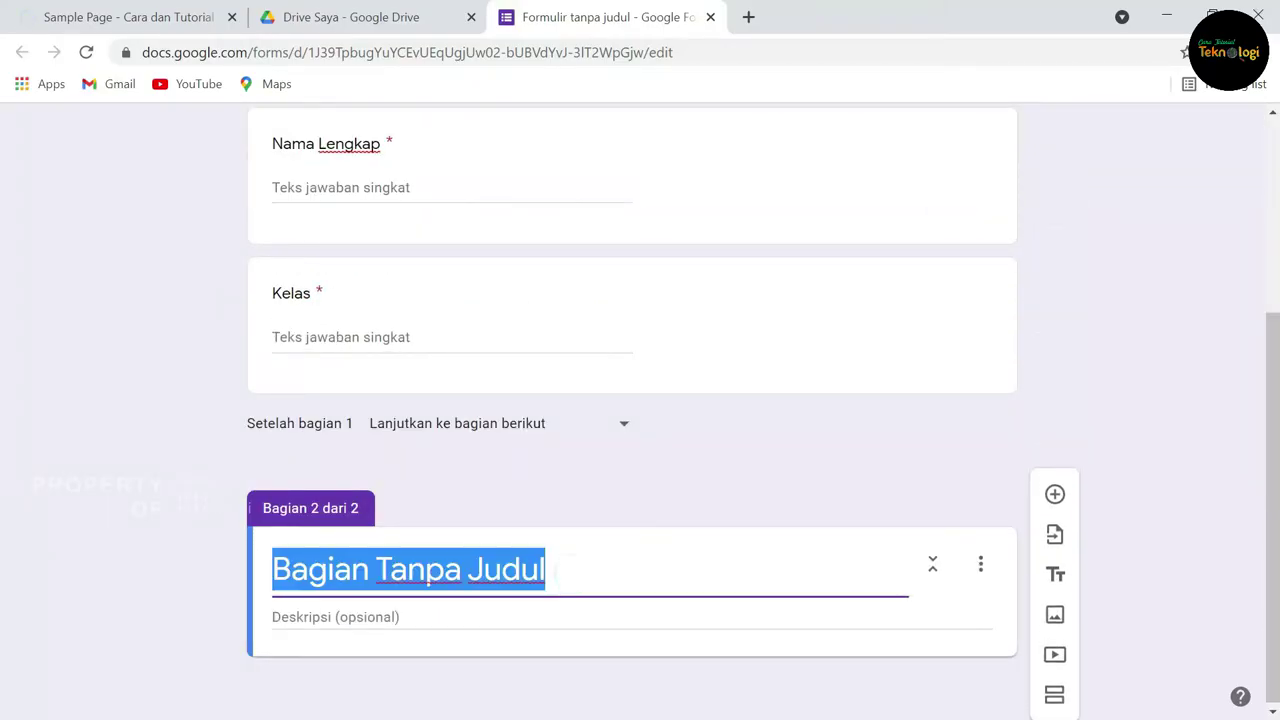
type("Soal ")
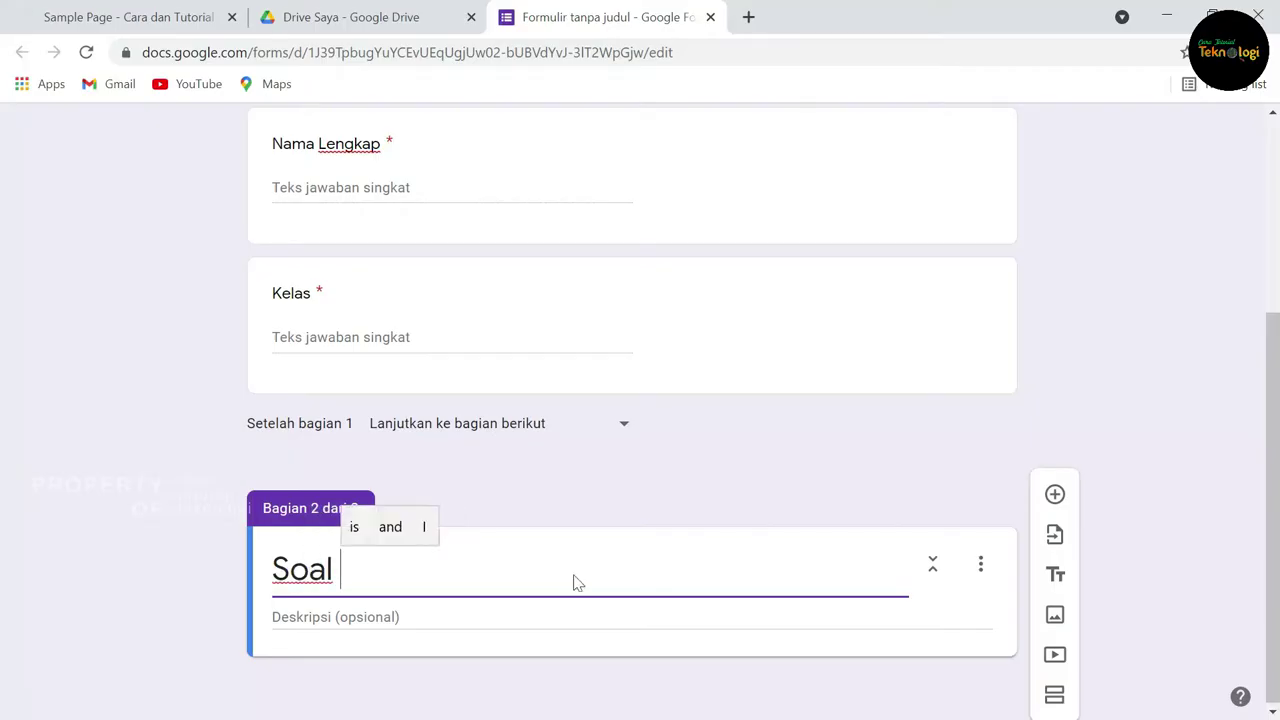
type("TIK")
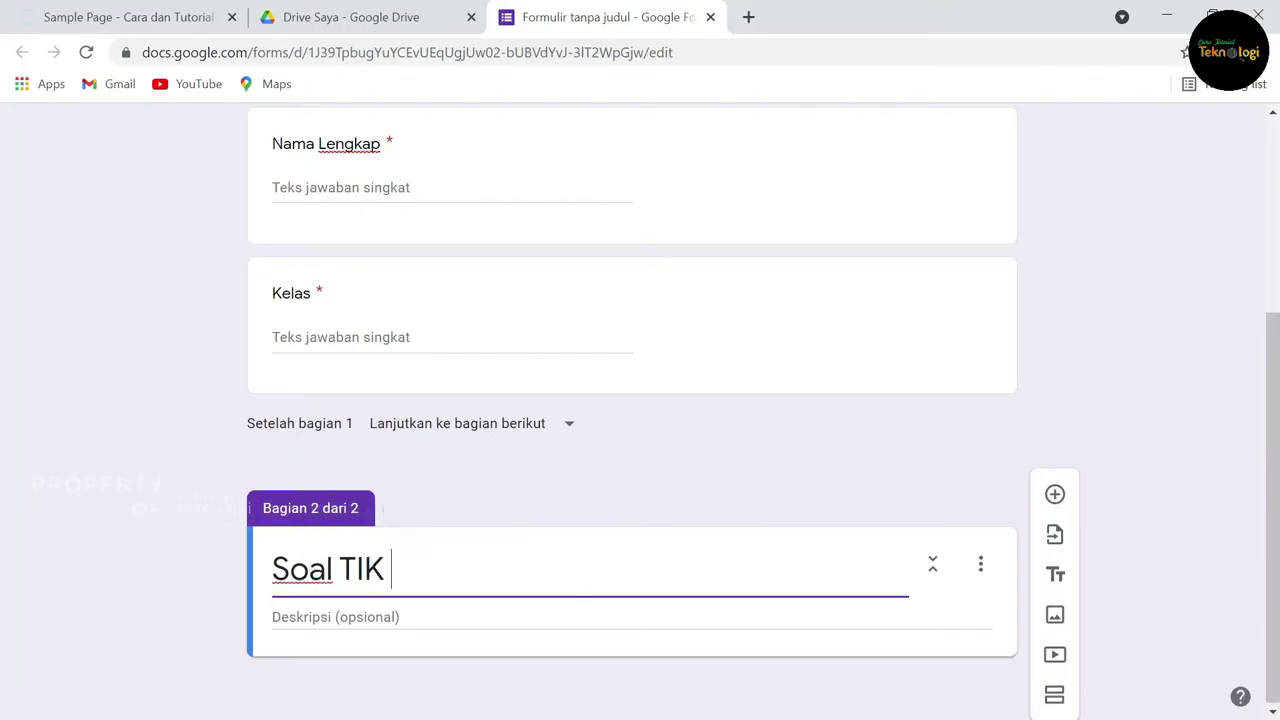
left_click(1157, 535)
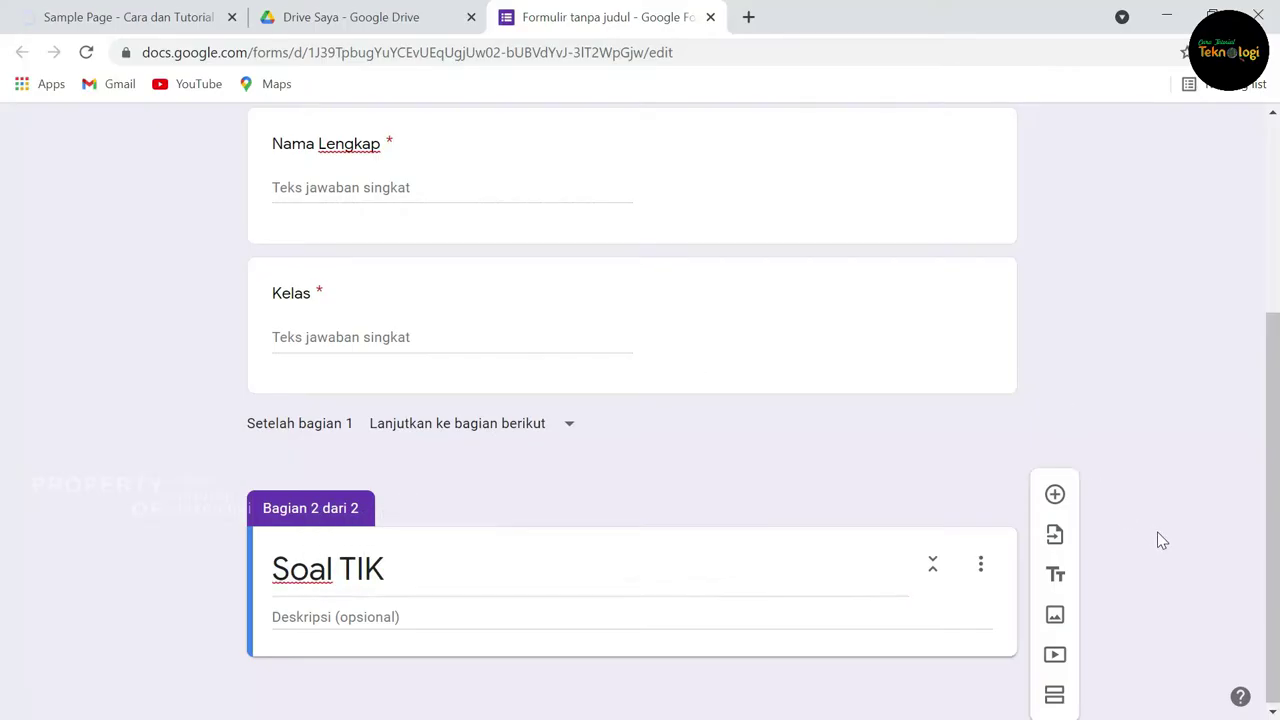
Step: Change the title of the first section to "Biodata"
scroll(620, 506, "up", 5)
triple_click(425, 318)
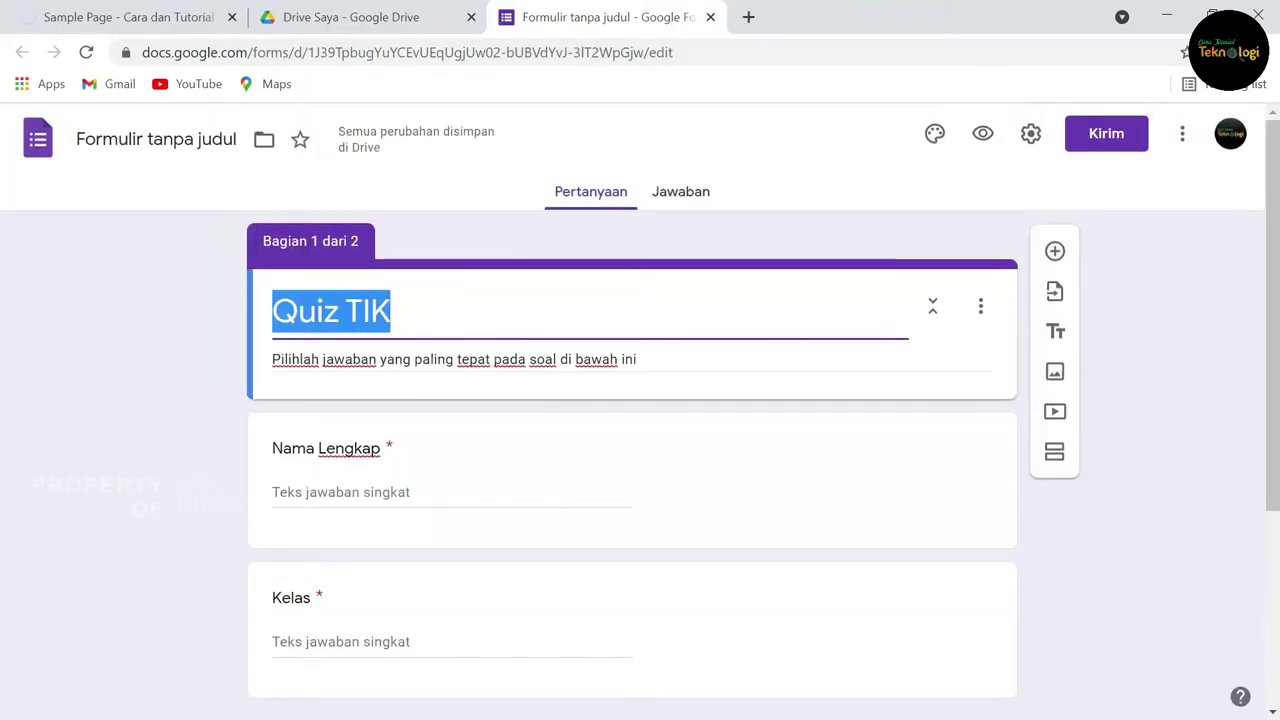
type("Biodata")
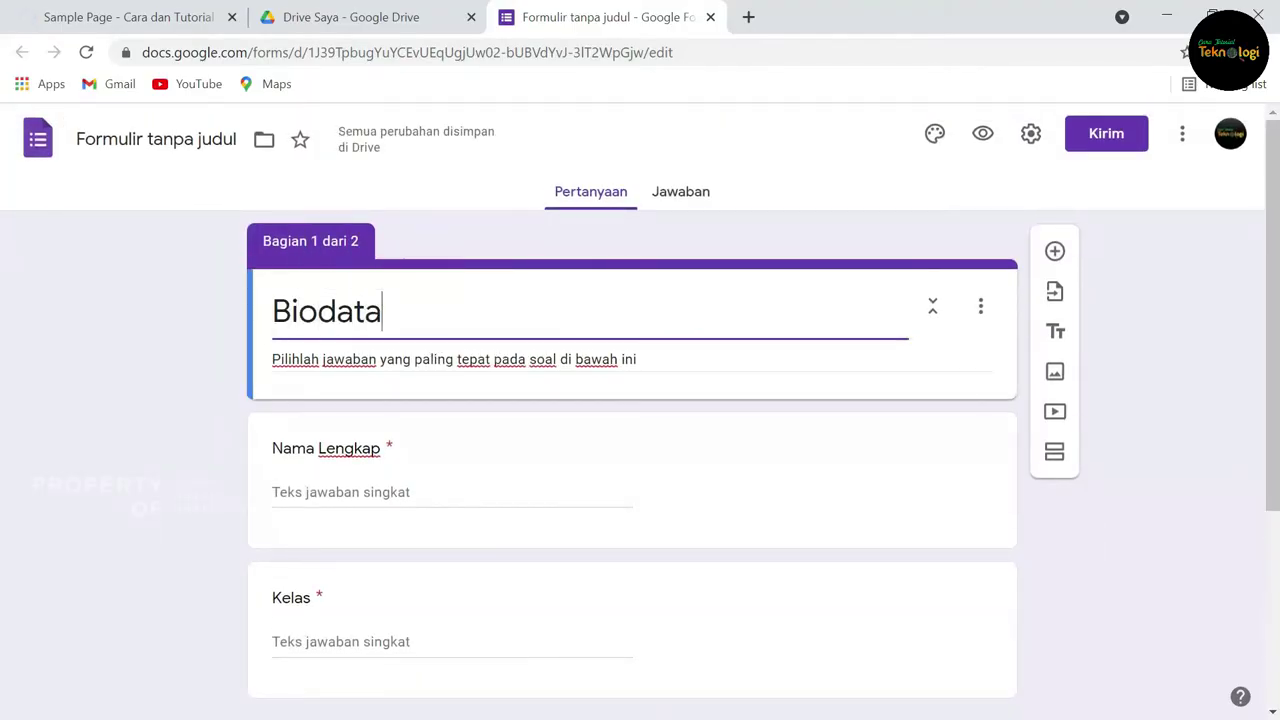
Step: Change the title of the second section to "Quiz TIK"
scroll(425, 330, "down", 1)
scroll(425, 330, "down", 3)
triple_click(265, 575)
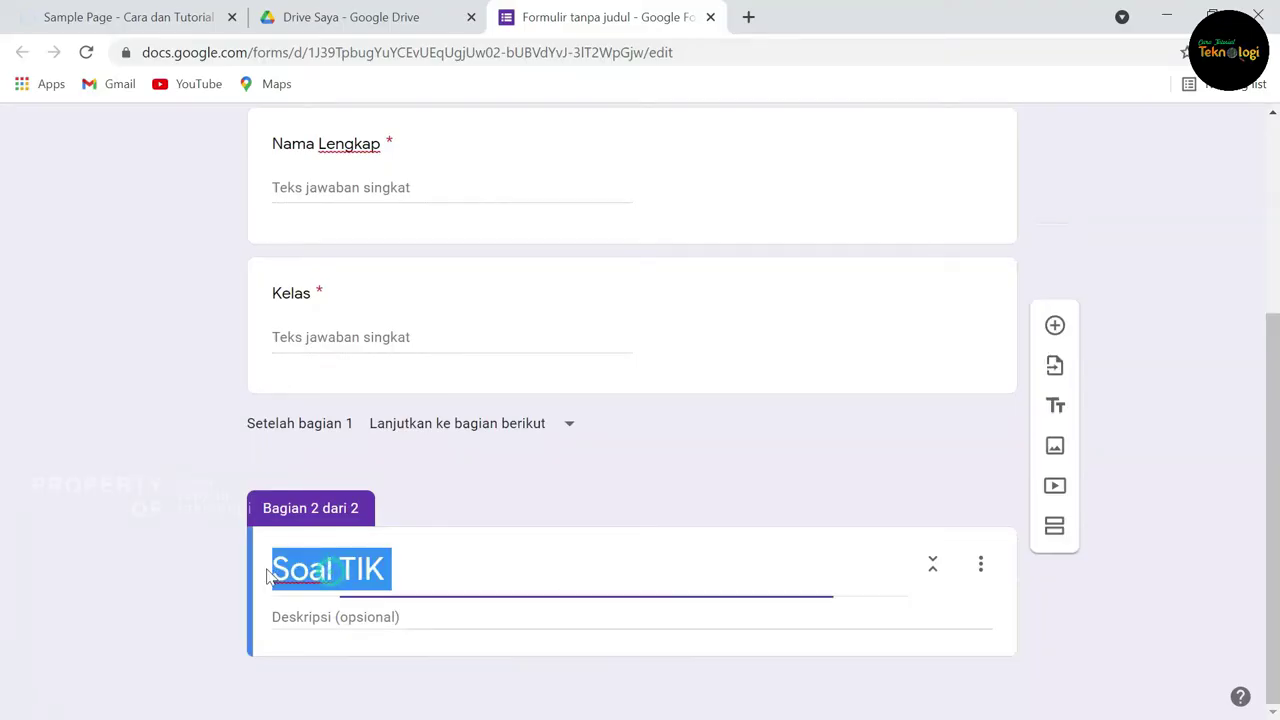
type("iz TIK")
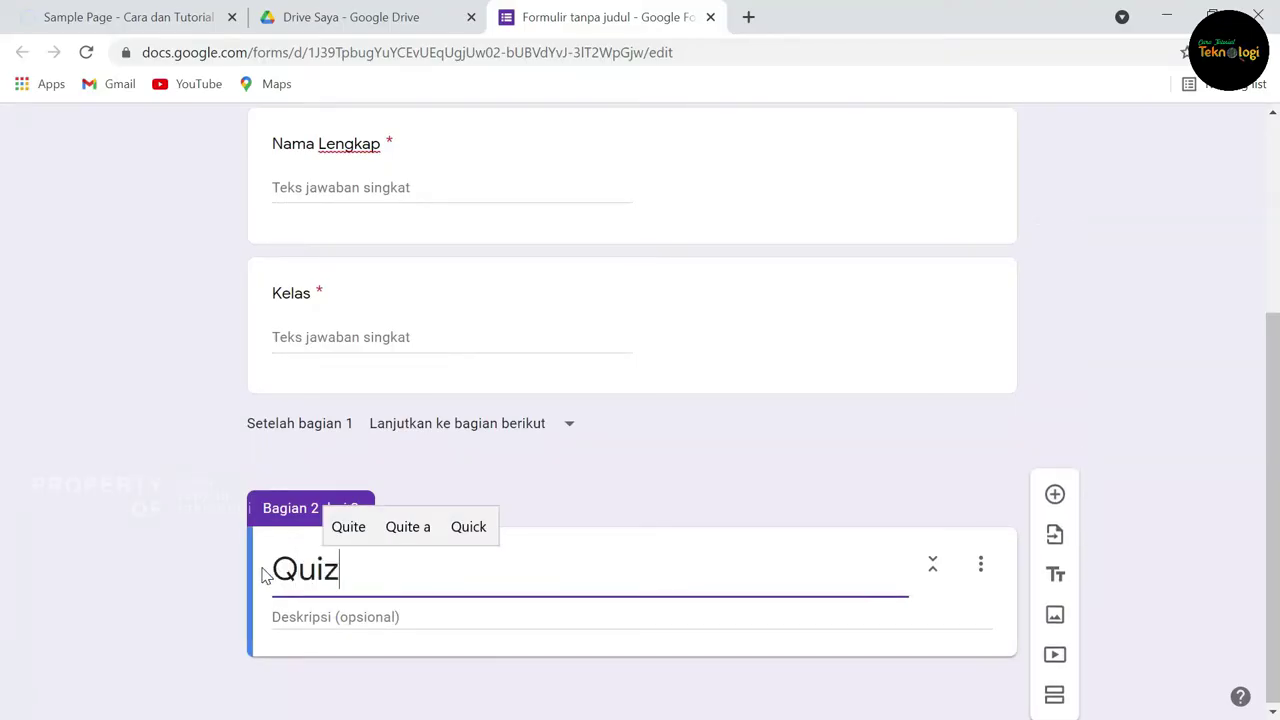
Step: Move the description "Pilihlah jawaban yang paling tepat pada soal di bawah ini" from the Biodata section to the Quiz TIK section
left_click(337, 605)
scroll(345, 560, "up", 3)
triple_click(454, 354)
key("ctrl+c")
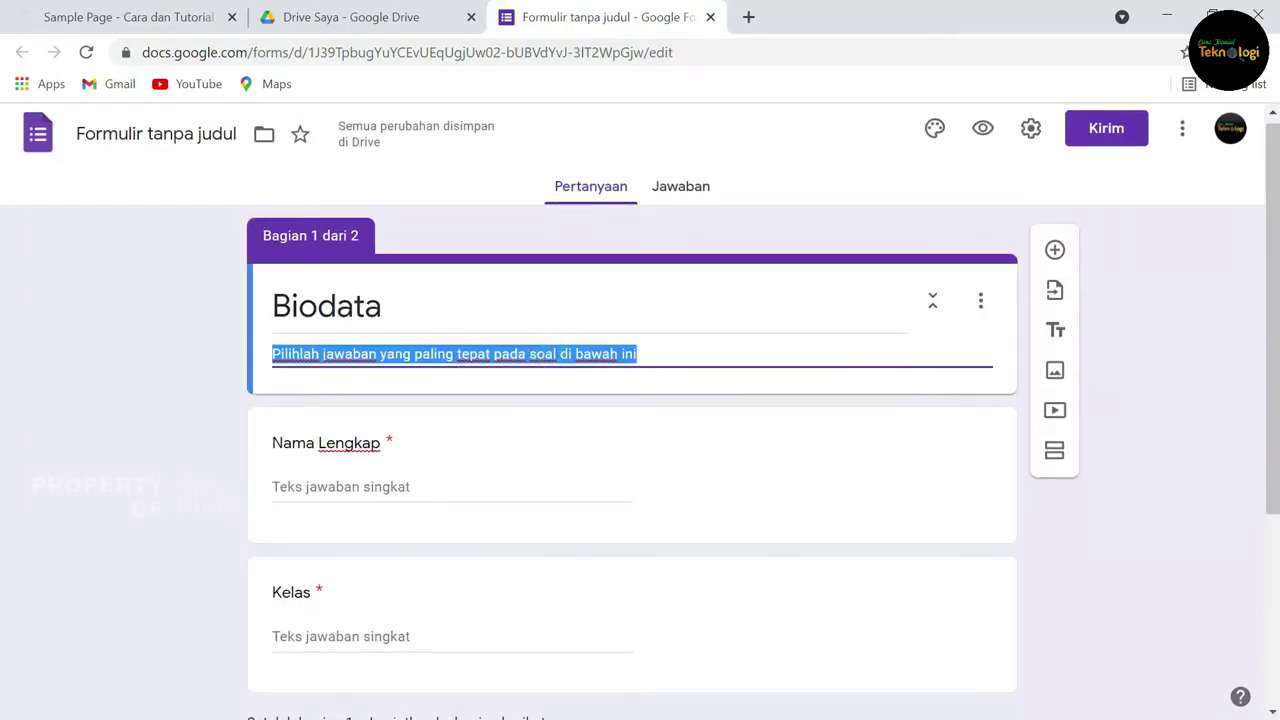
key("BackSpace")
scroll(523, 551, "down", 3)
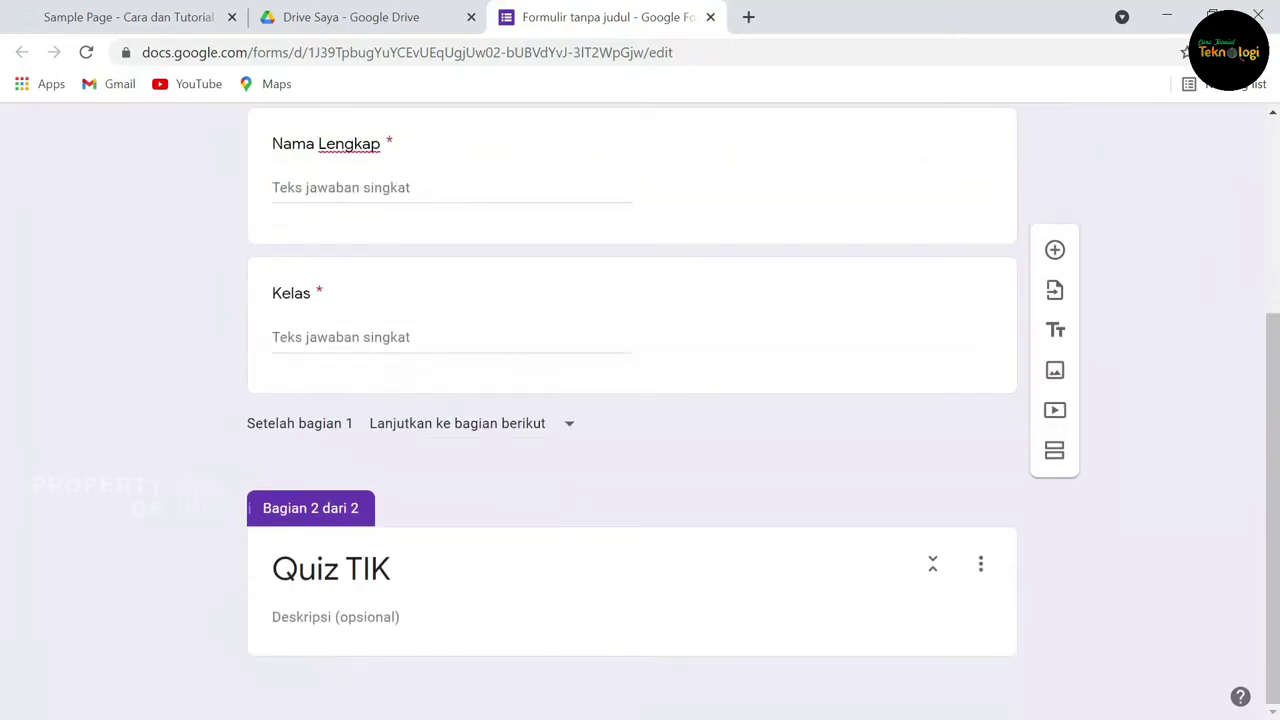
left_click(632, 617)
key("ctrl+v")
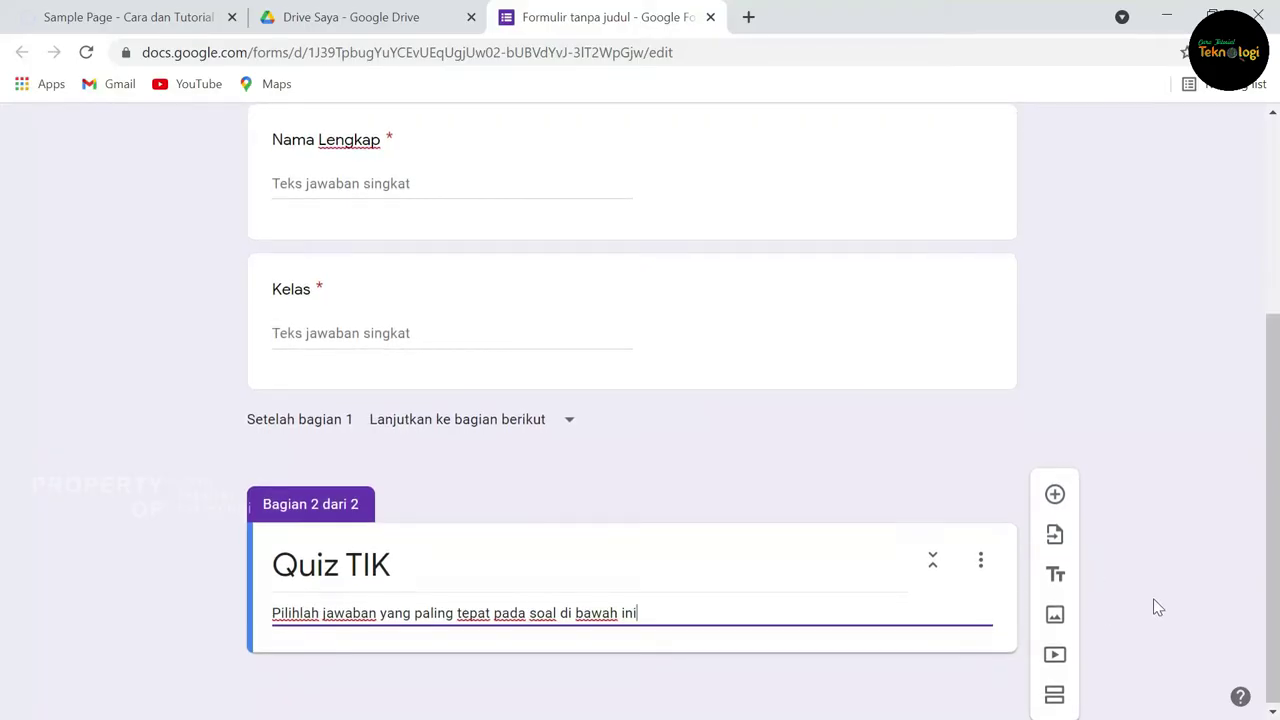
Step: Add a multiple-choice question to the Quiz TIK section reading "1. Manakah yang tidak termasuk sistem operasi ?"
left_click(1056, 496)
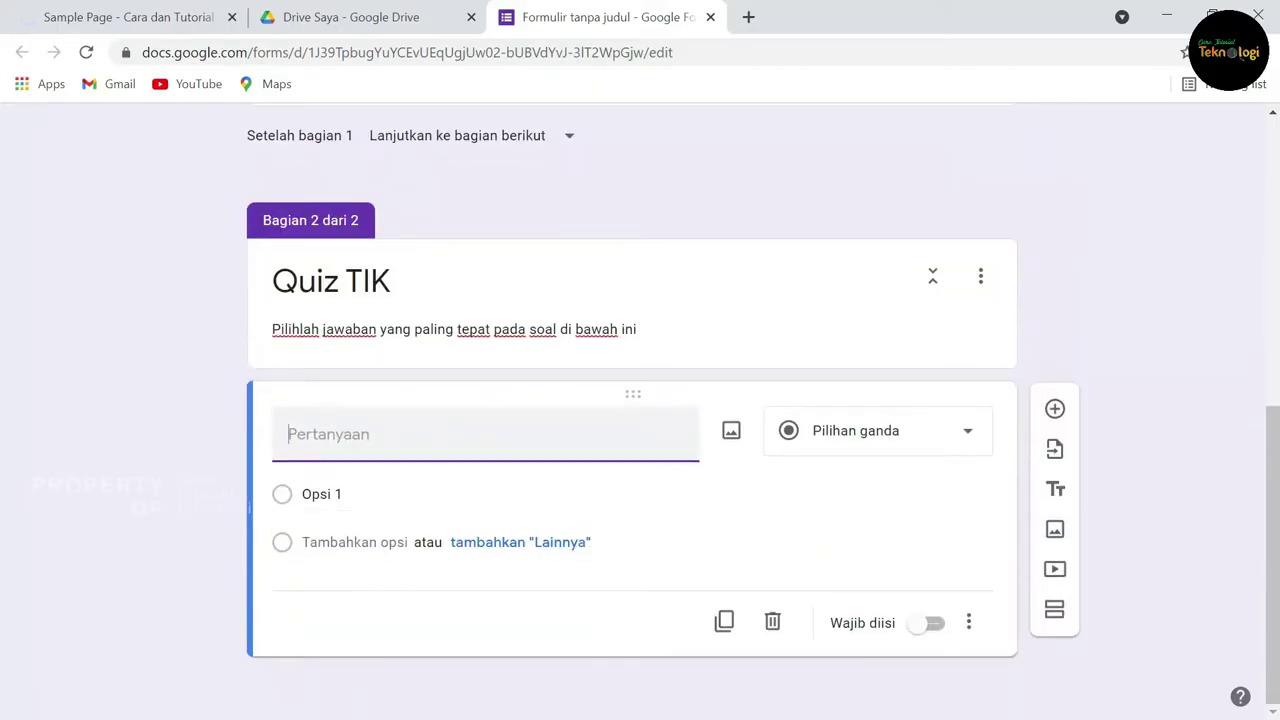
type("1. Manakah yang tida")
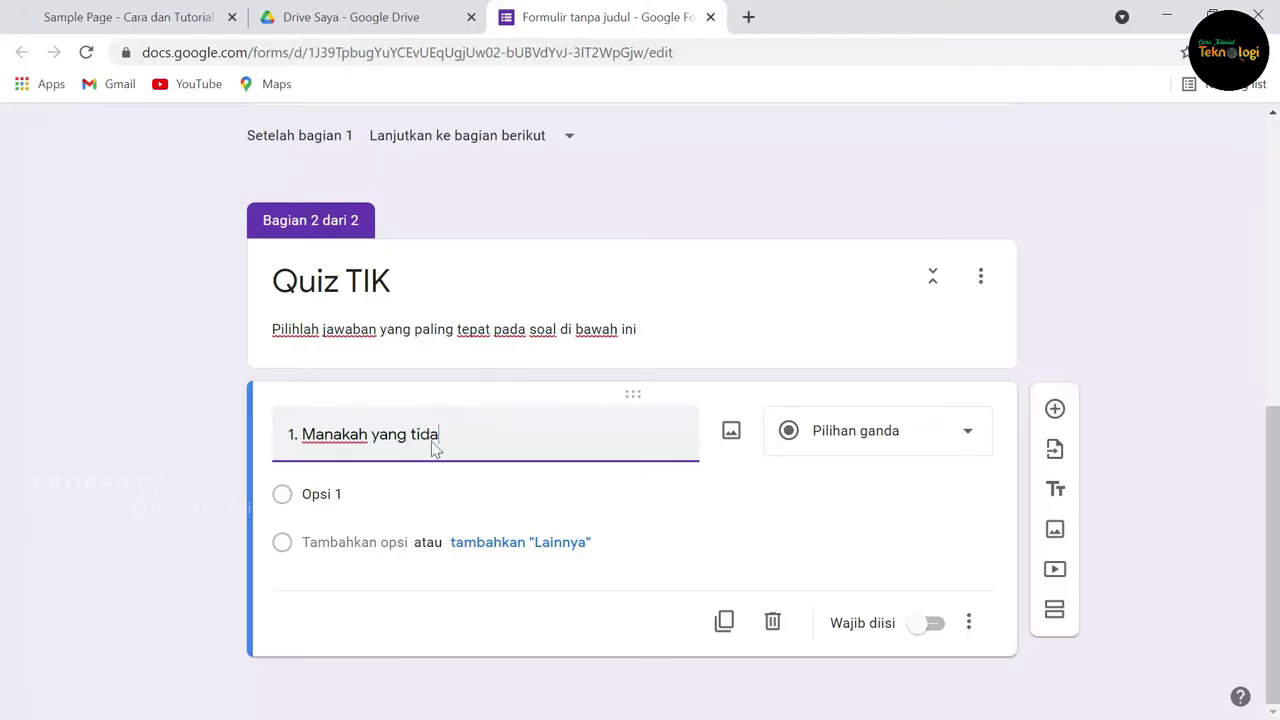
type("k termasuk s")
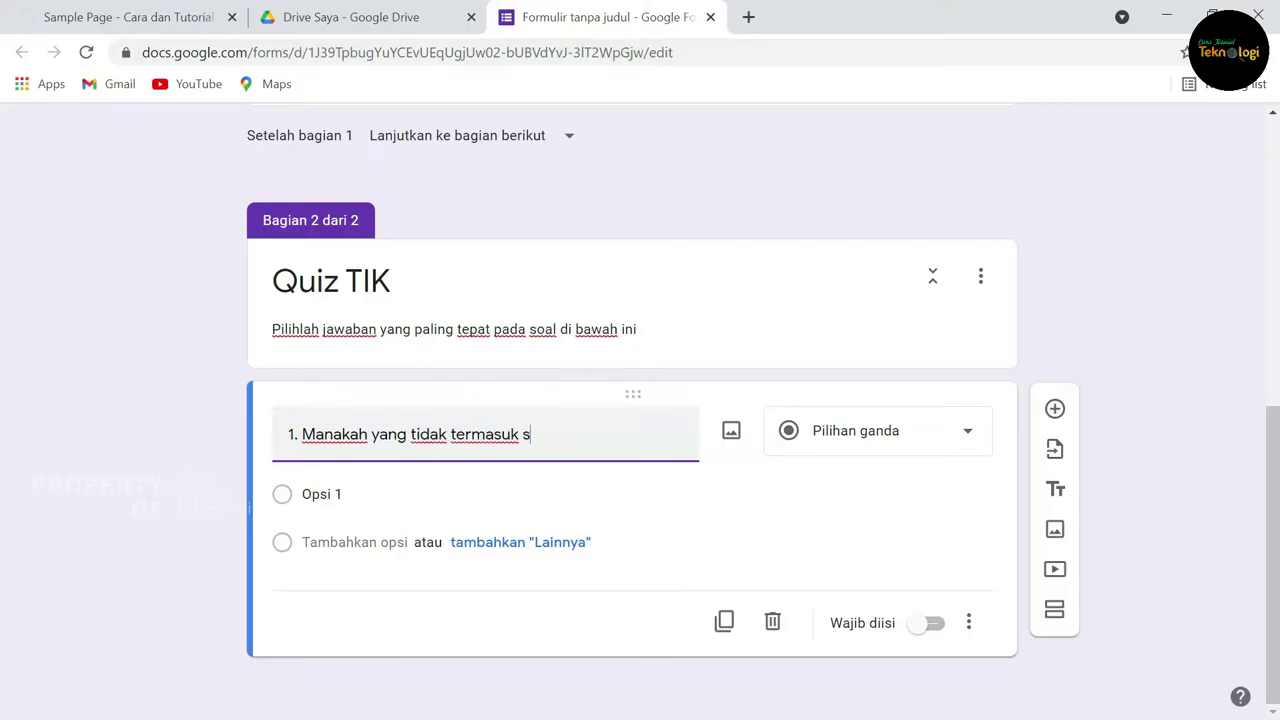
type("istem op")
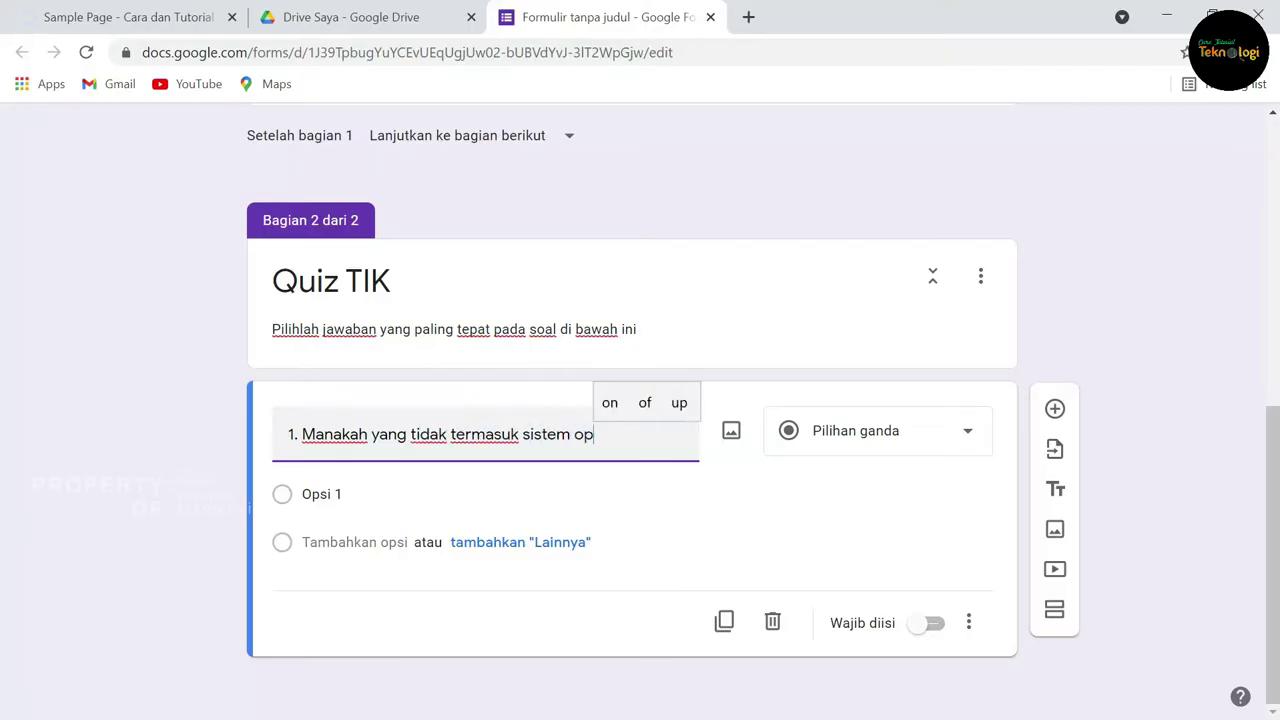
type("erasi ?")
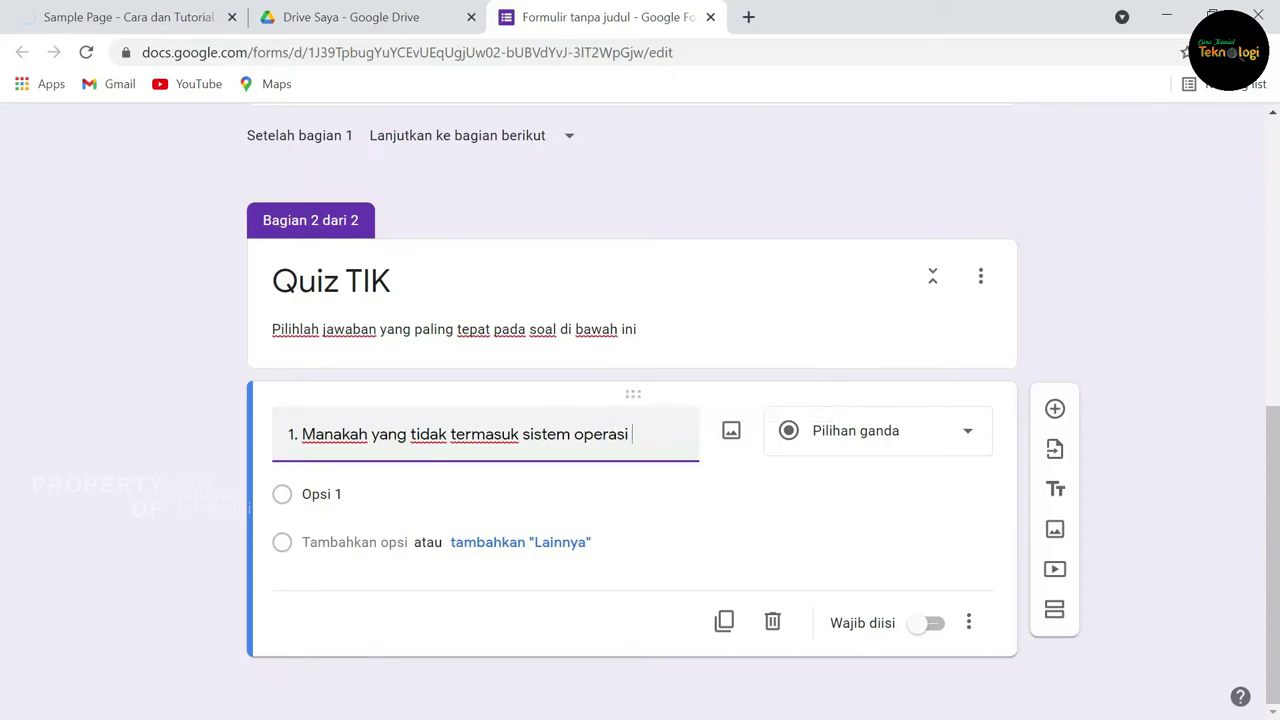
Step: Enter the answer options "Ms. Windows", "Linux", "Unix" and "Google Sheet" for question 1
left_click(404, 493)
type("Ms.")
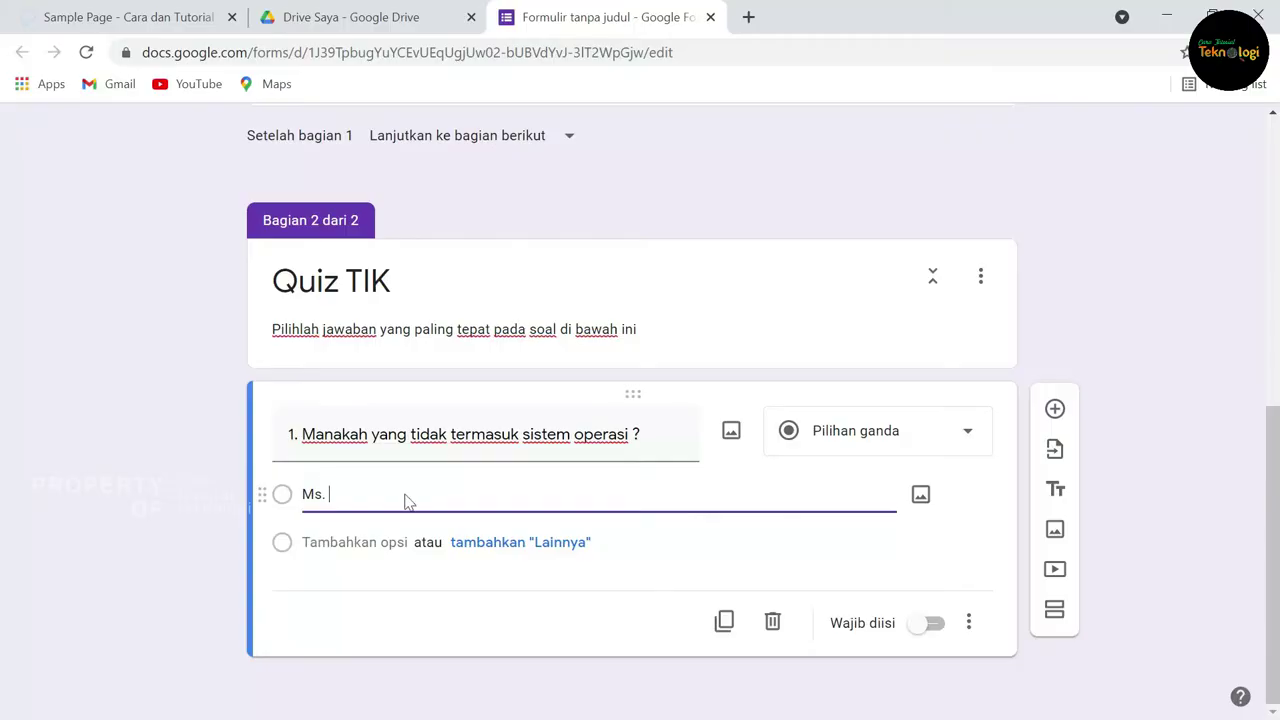
type(" Windows")
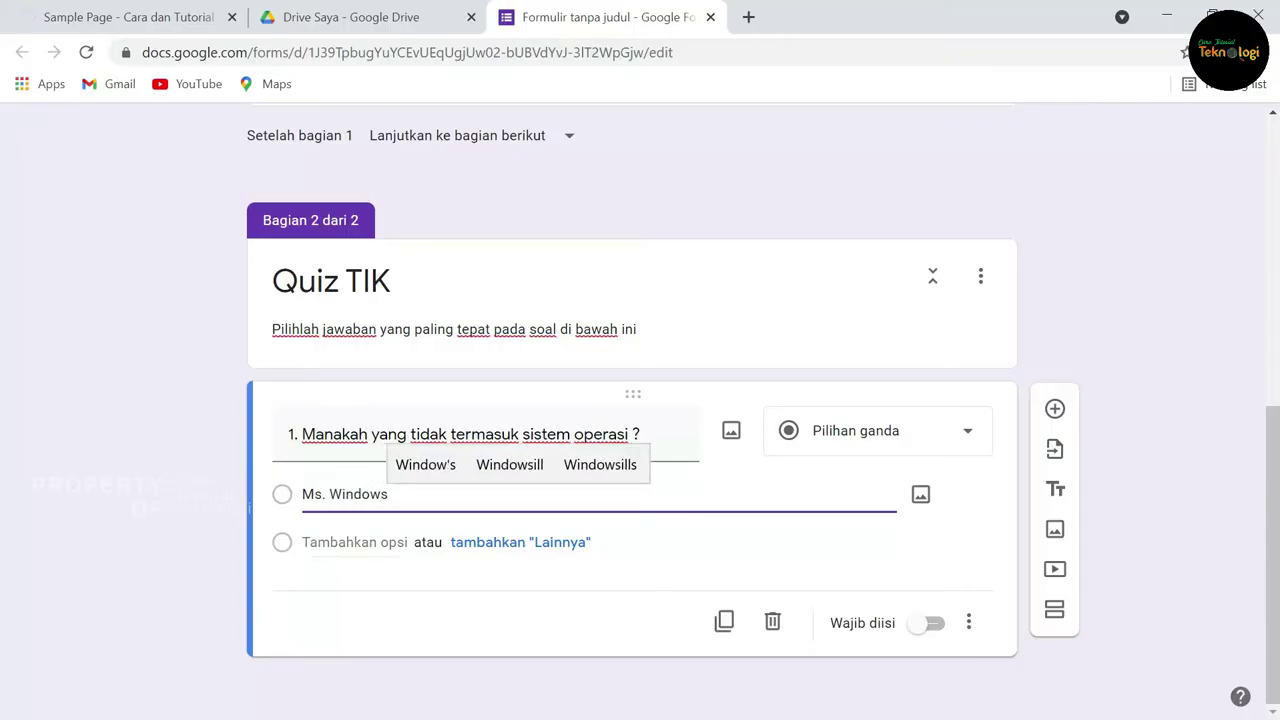
left_click(385, 540)
type("Linux")
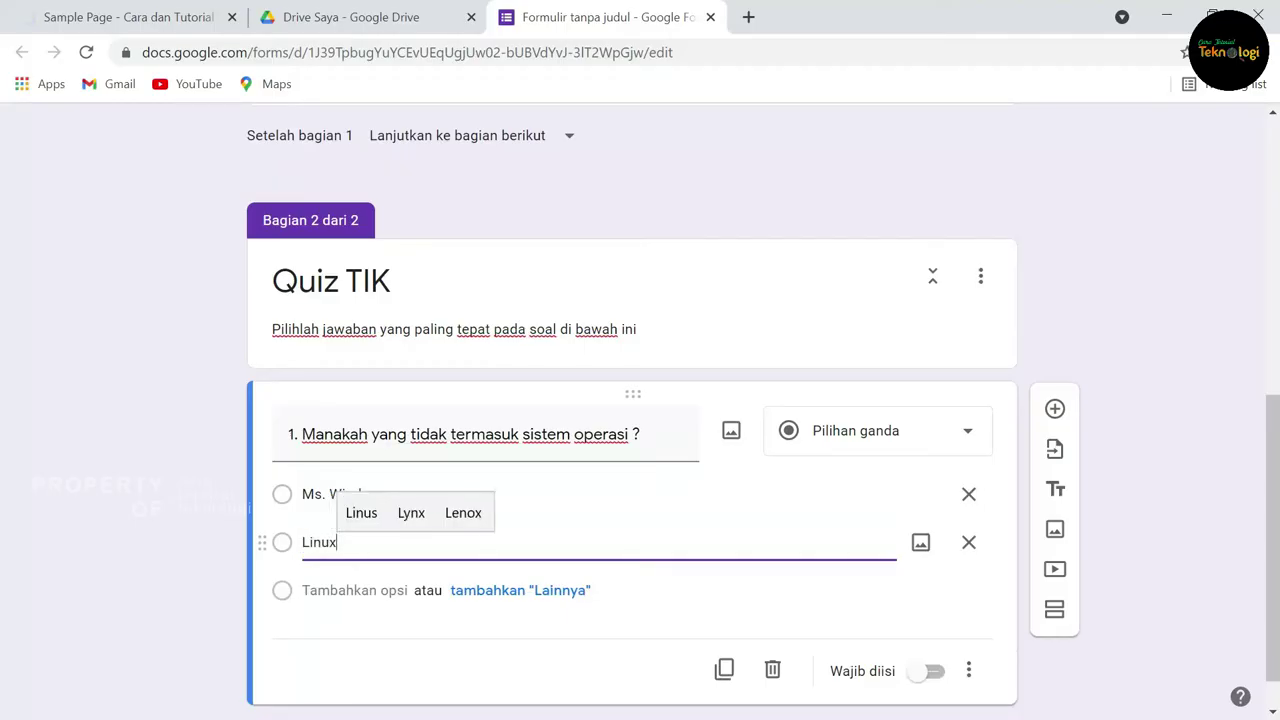
key("Return")
type("Unix")
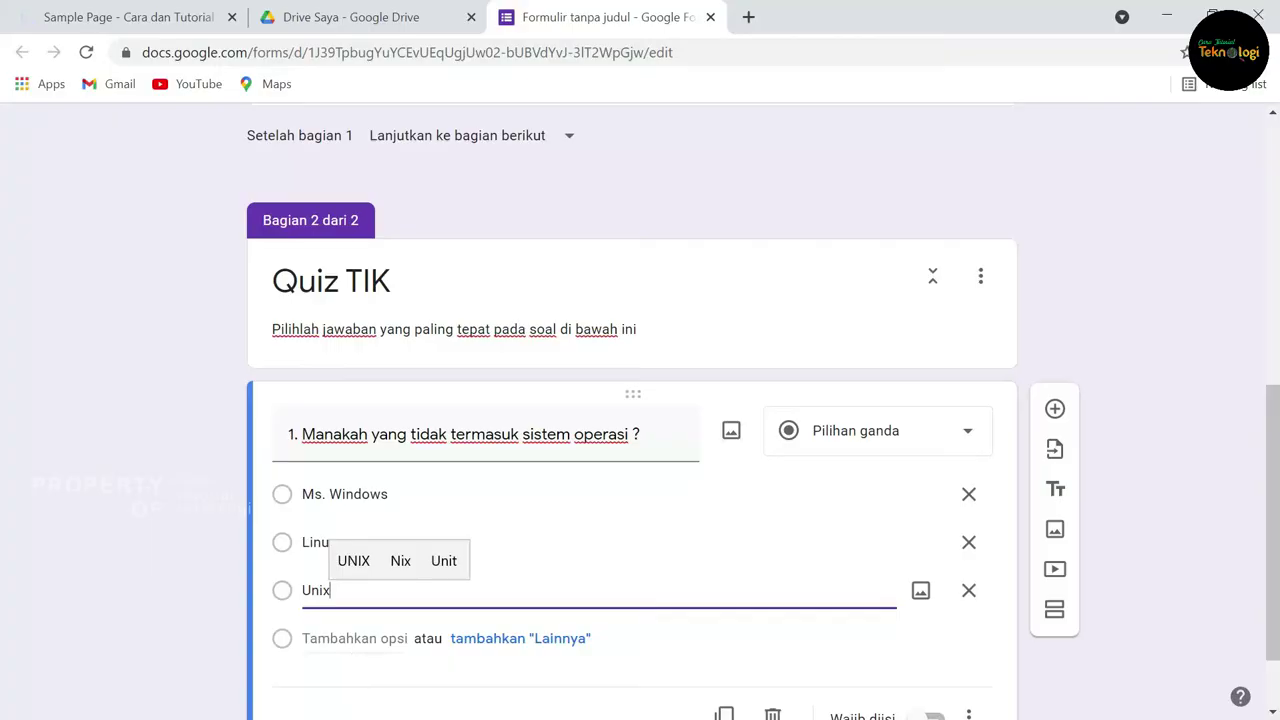
key("Return")
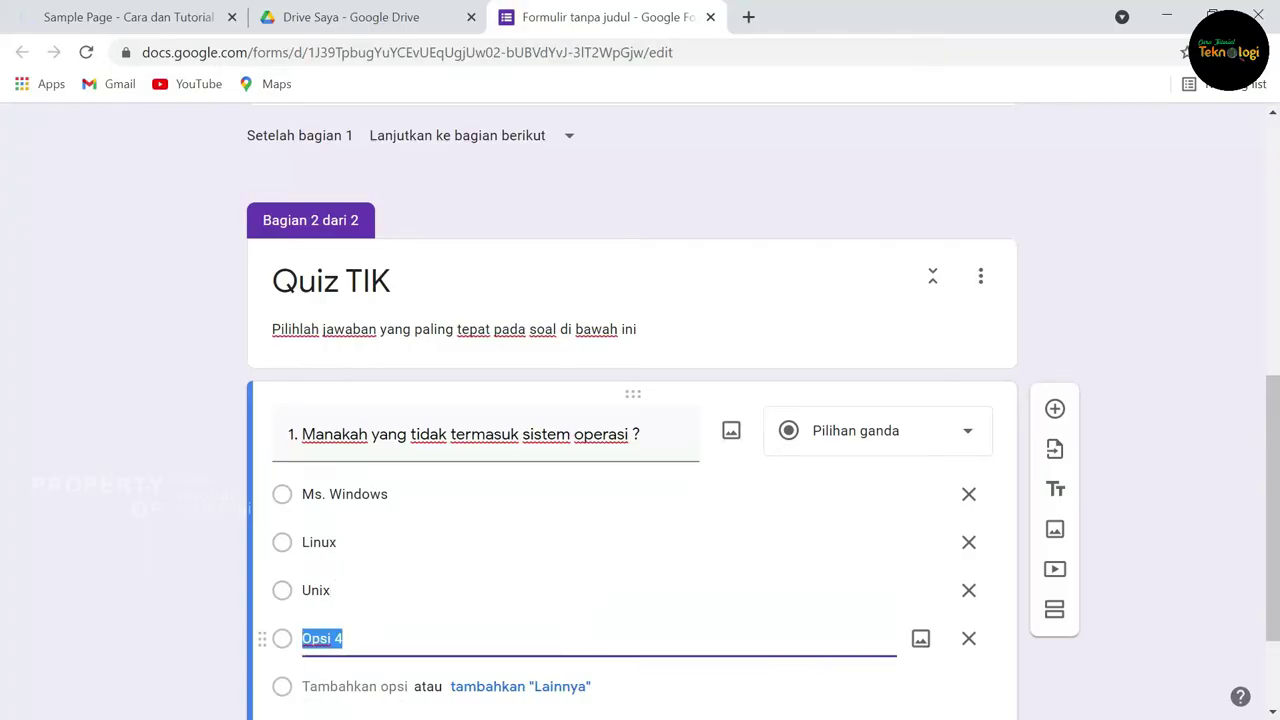
type("Google S")
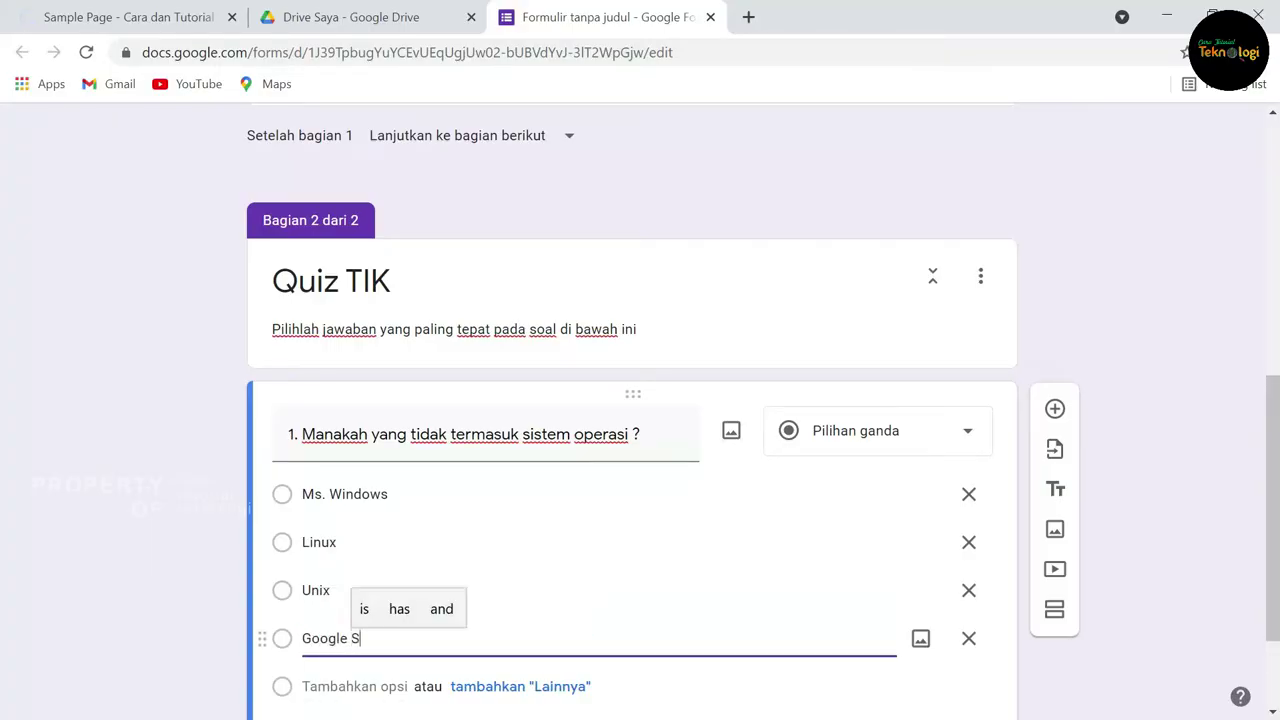
type("heet")
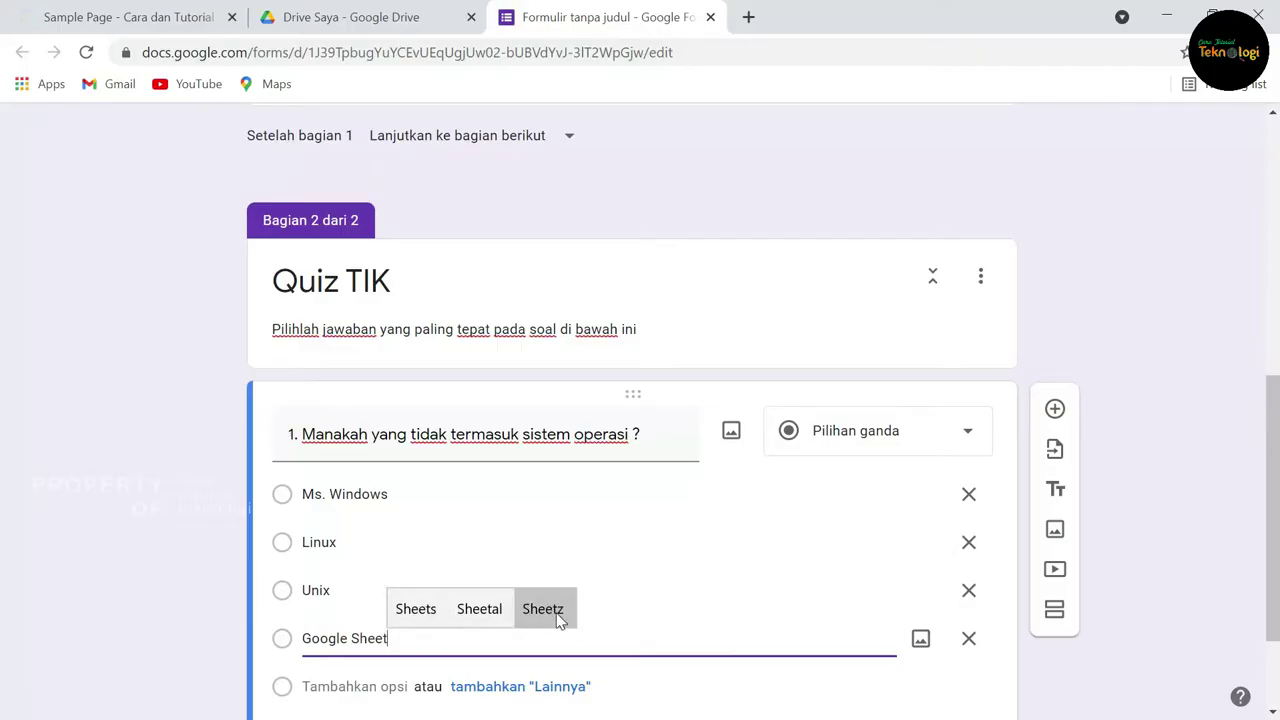
scroll(620, 611, "down", 1)
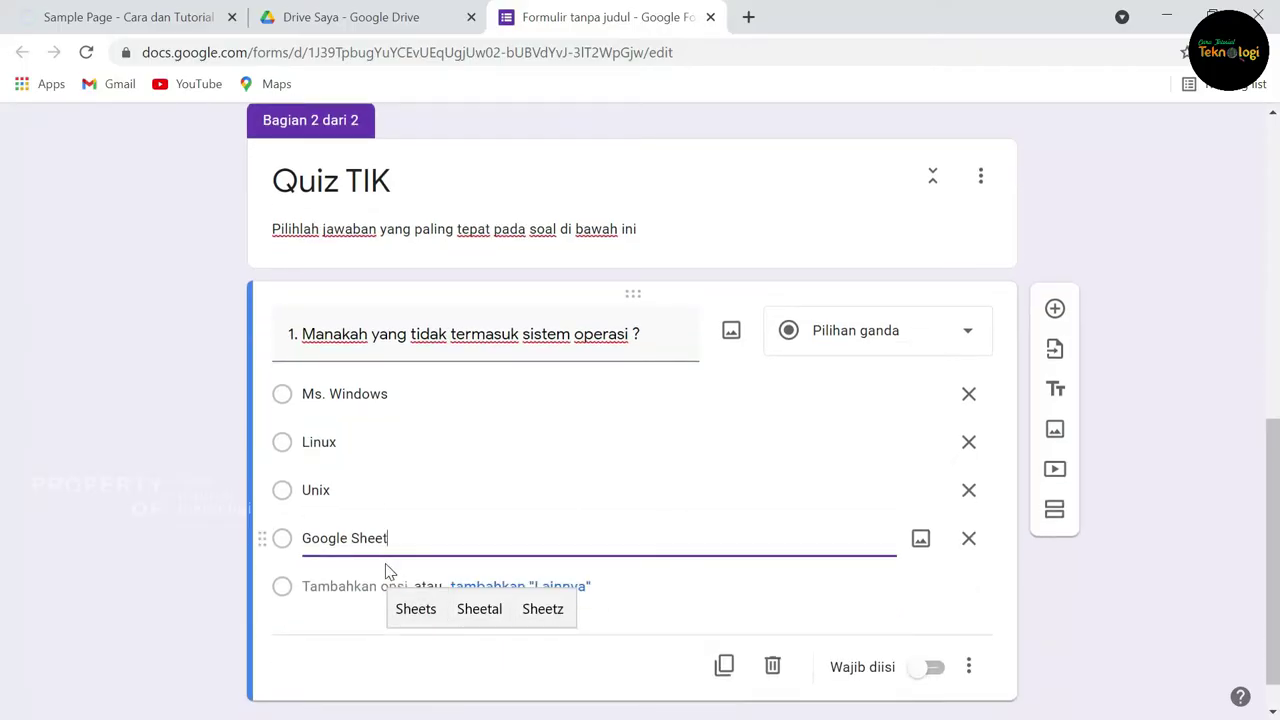
left_click(358, 655)
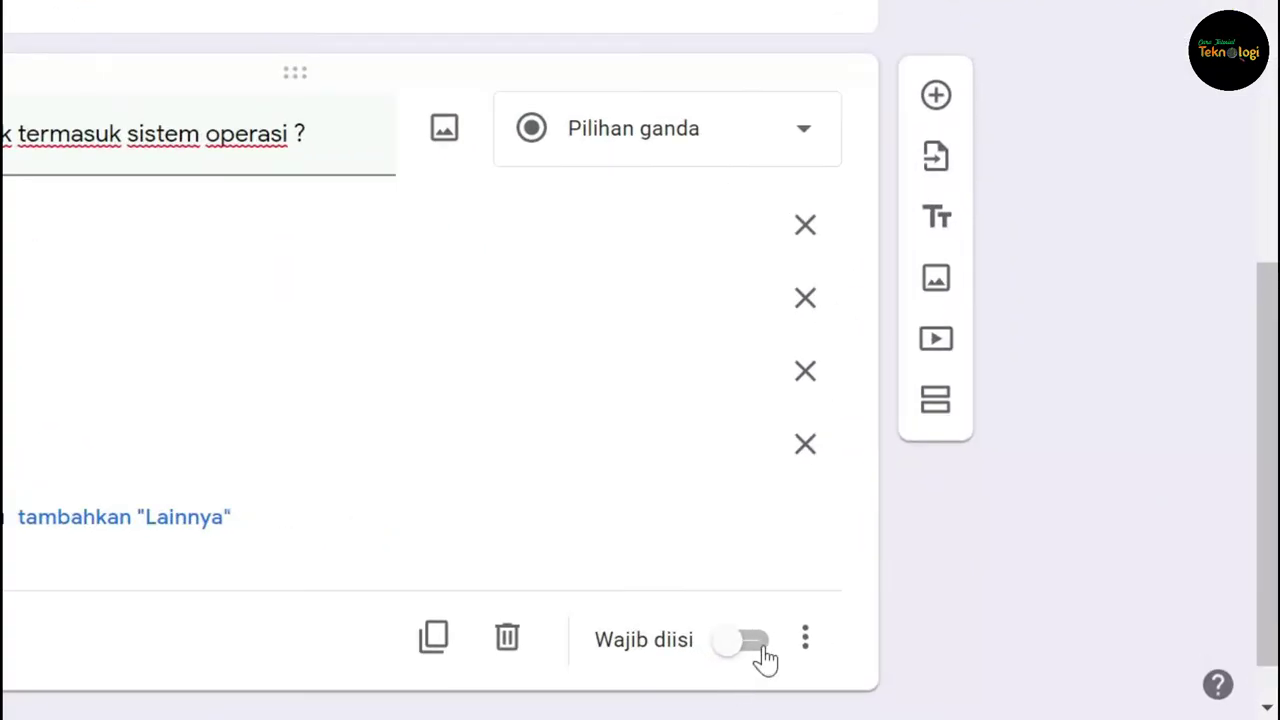
Step: Make question 1 about operating systems a required question
left_click(752, 642)
left_click(714, 650)
left_click(760, 645)
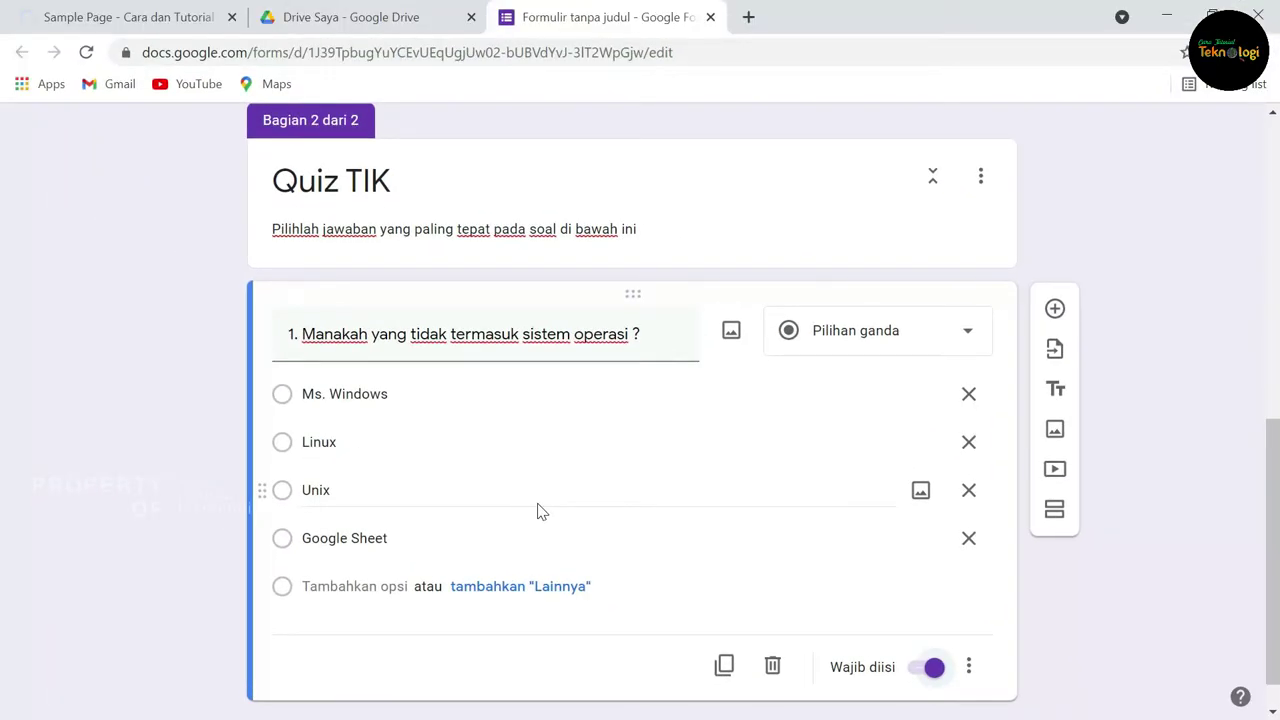
Step: Turn the form into a quiz in its settings, hide the point values ("Nilai poin") from respondents, and save
scroll(537, 511, "up", 6)
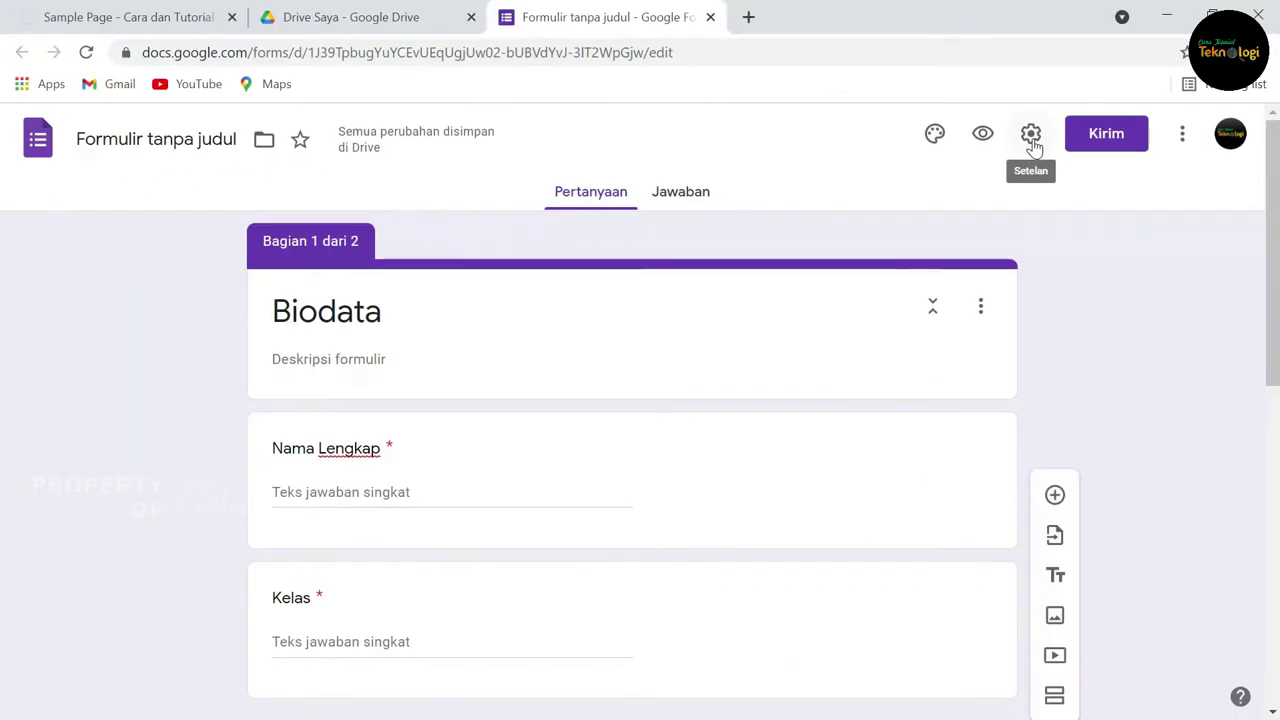
left_click(711, 307)
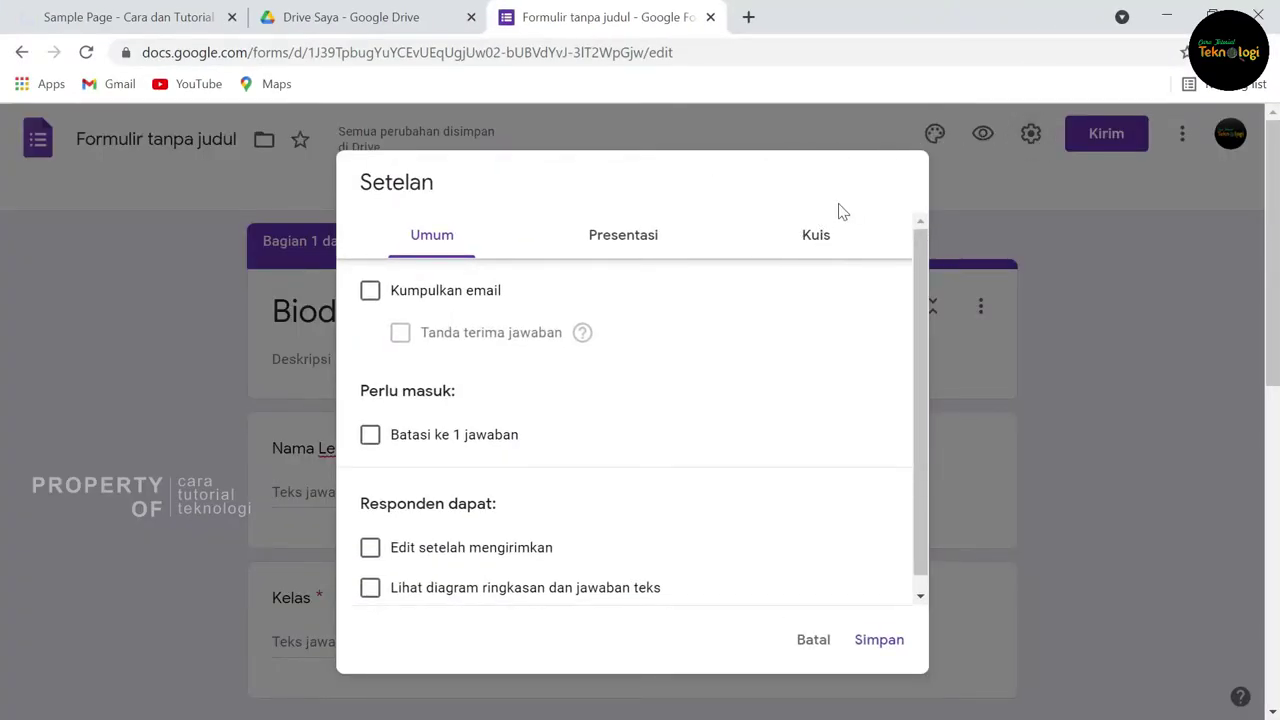
left_click(829, 233)
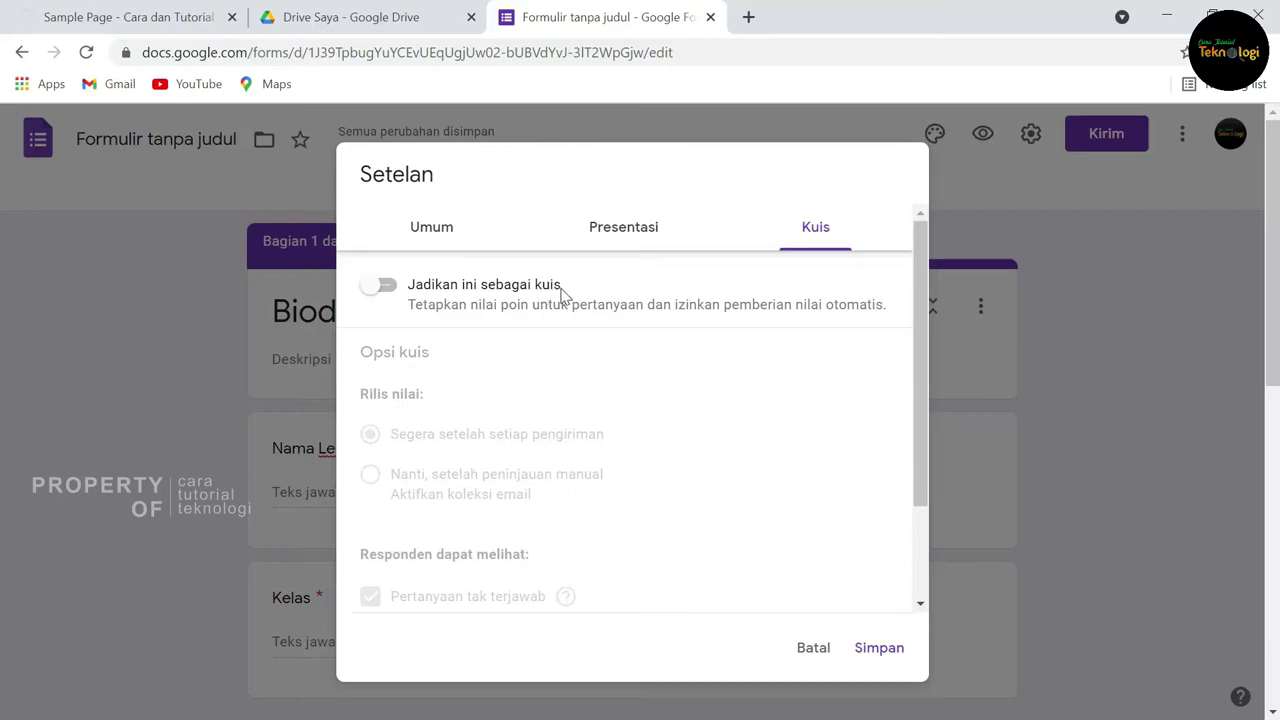
left_click(386, 288)
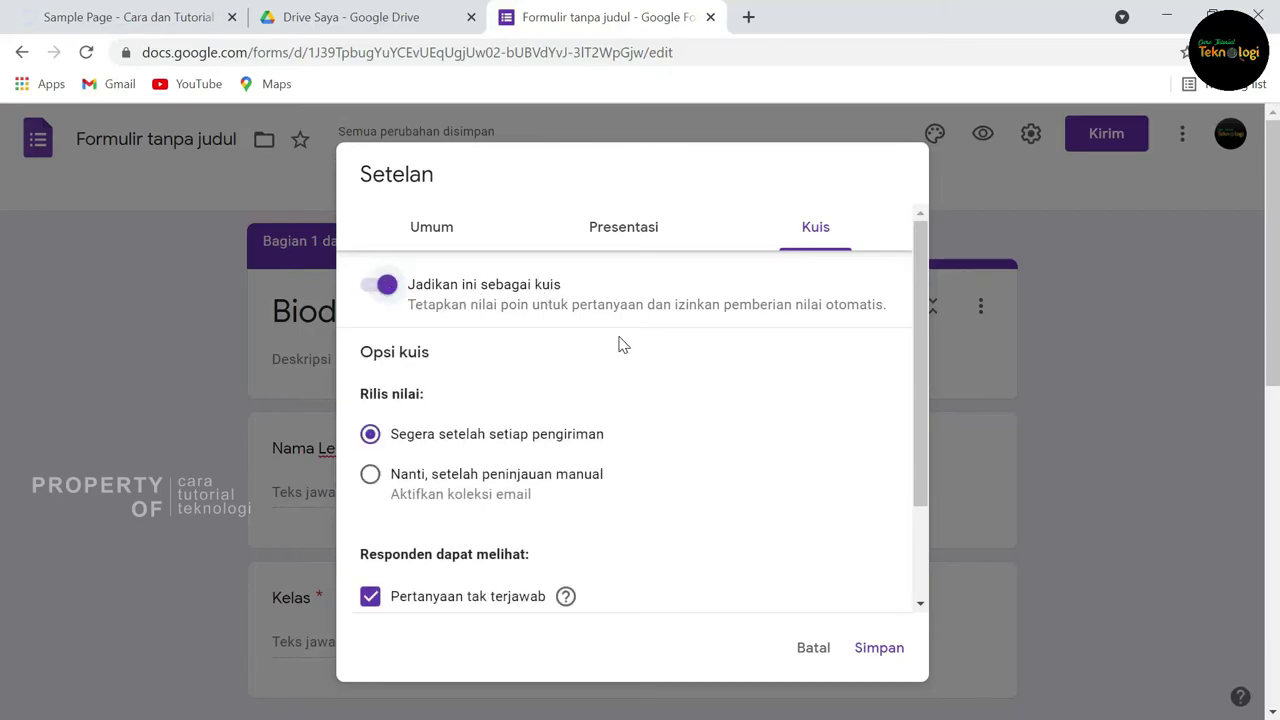
scroll(619, 345, "down", 1)
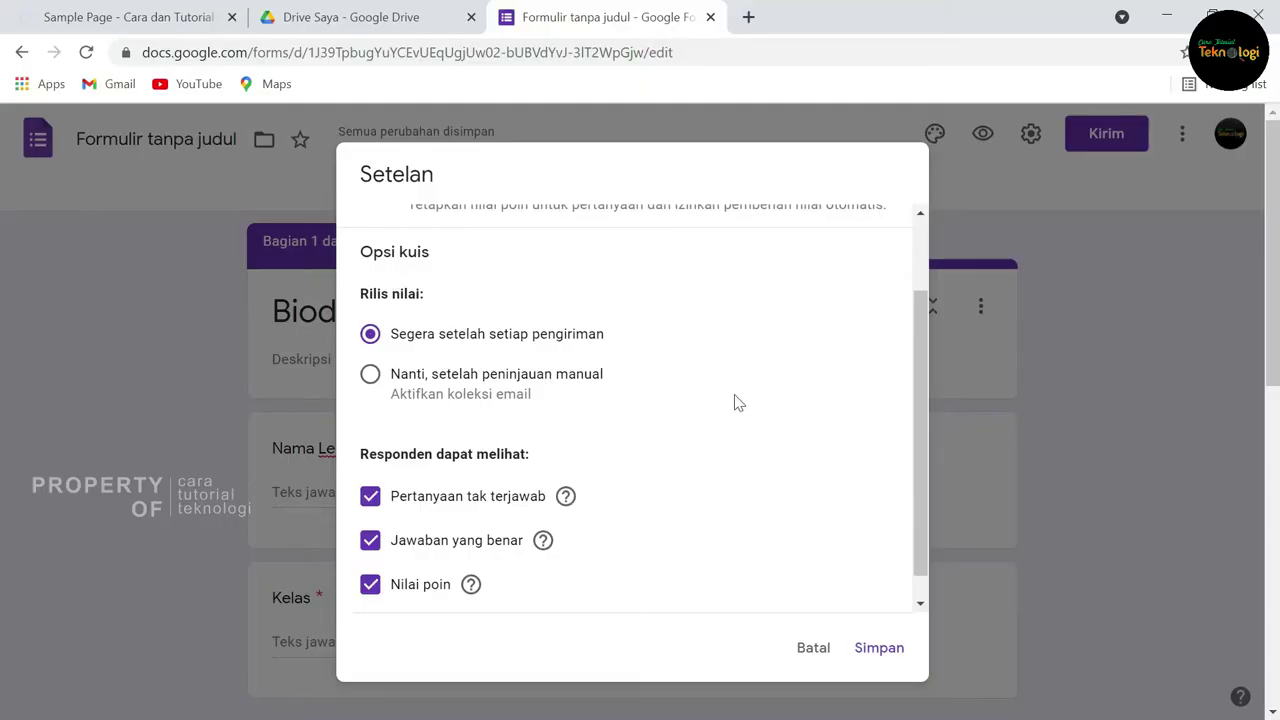
scroll(766, 491, "down", 1)
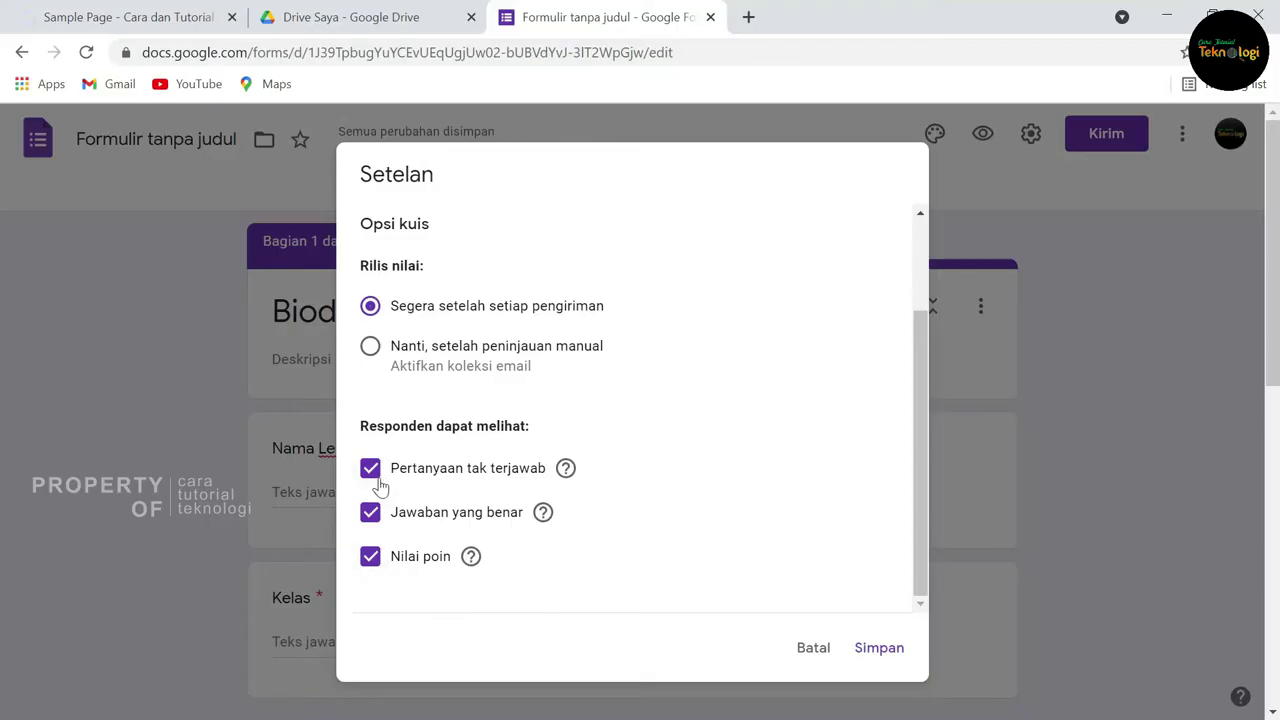
left_click(388, 578)
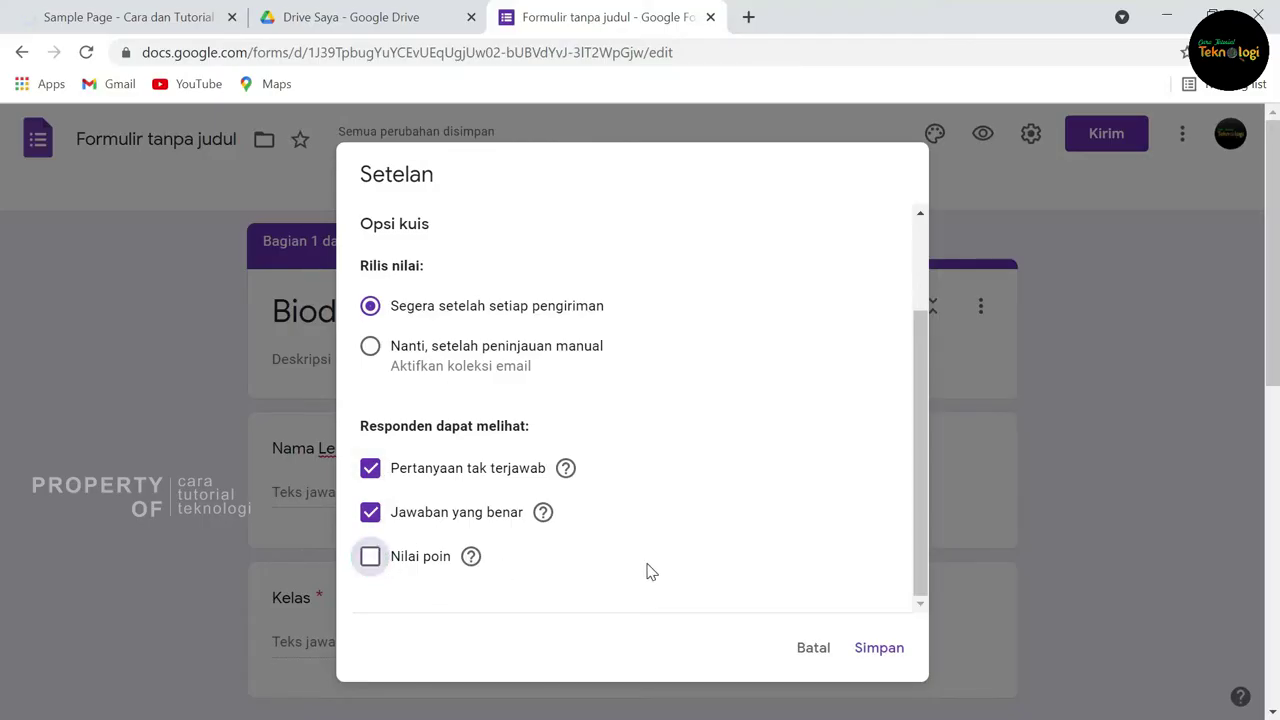
left_click(879, 651)
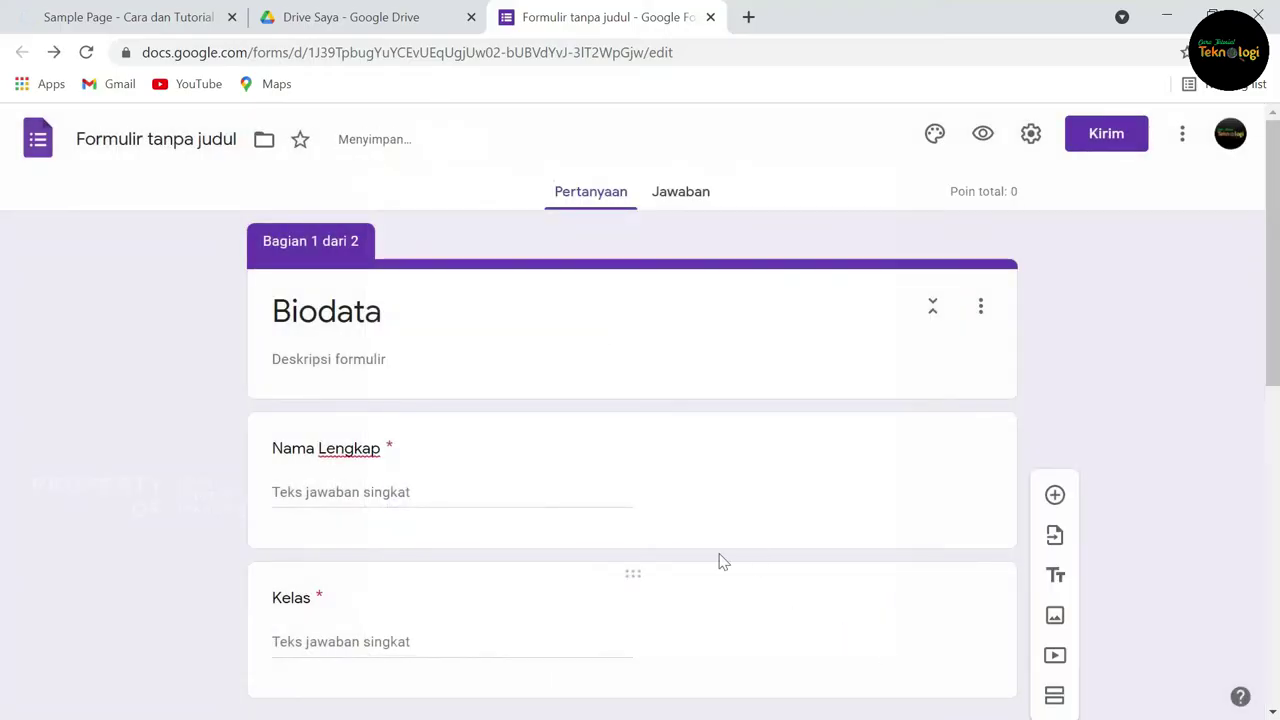
Step: Set "Google Sheet" as the correct answer of question 1 and assign it 10 points in the answer key
scroll(705, 558, "down", 4)
scroll(705, 558, "down", 3)
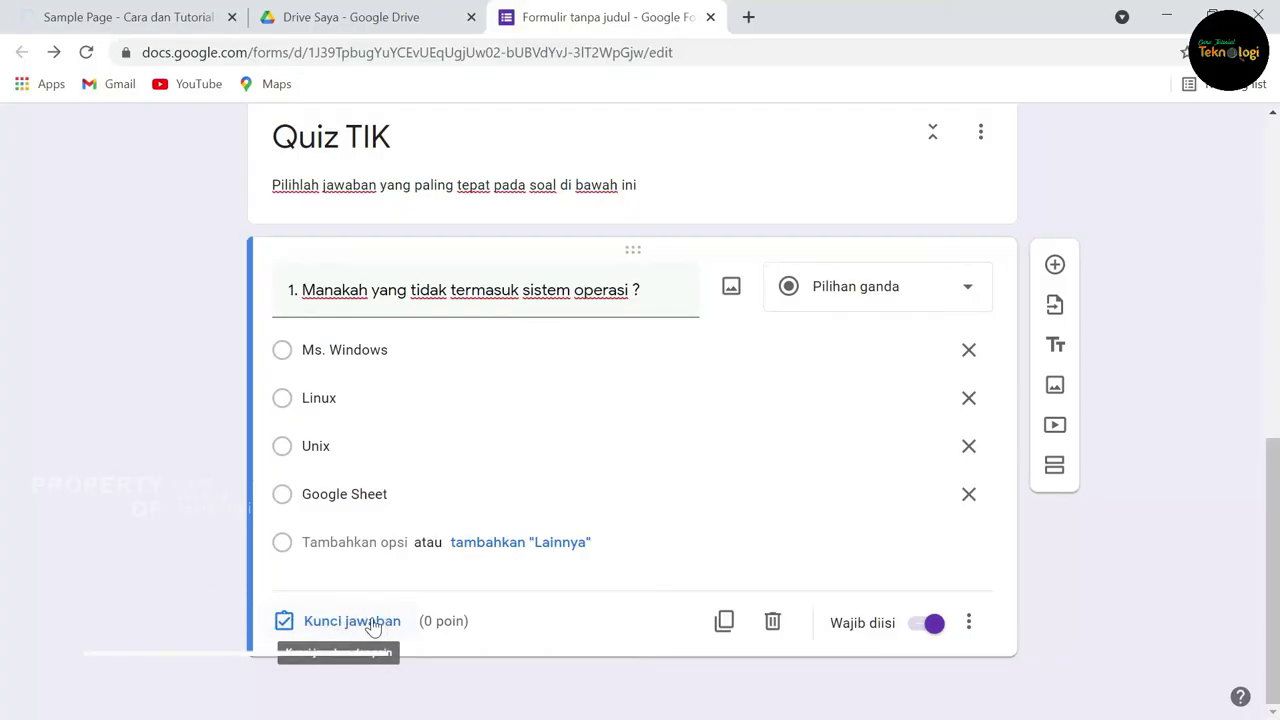
left_click(336, 636)
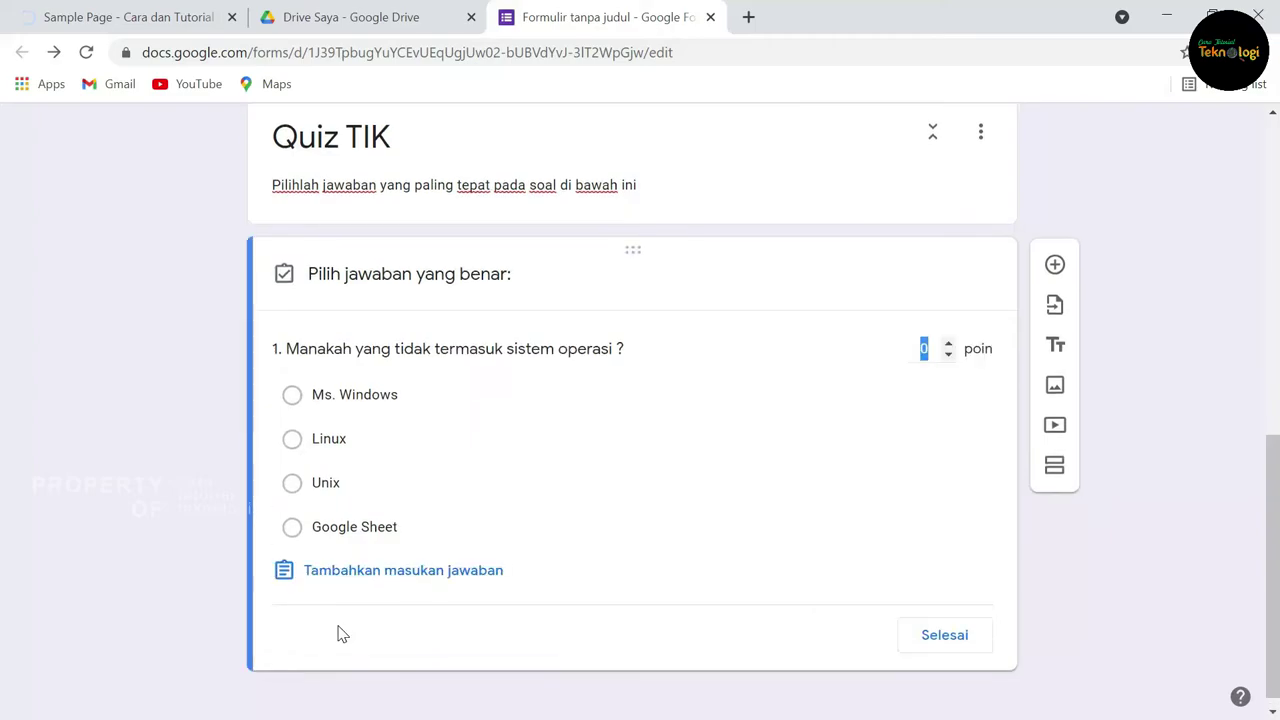
left_click(292, 528)
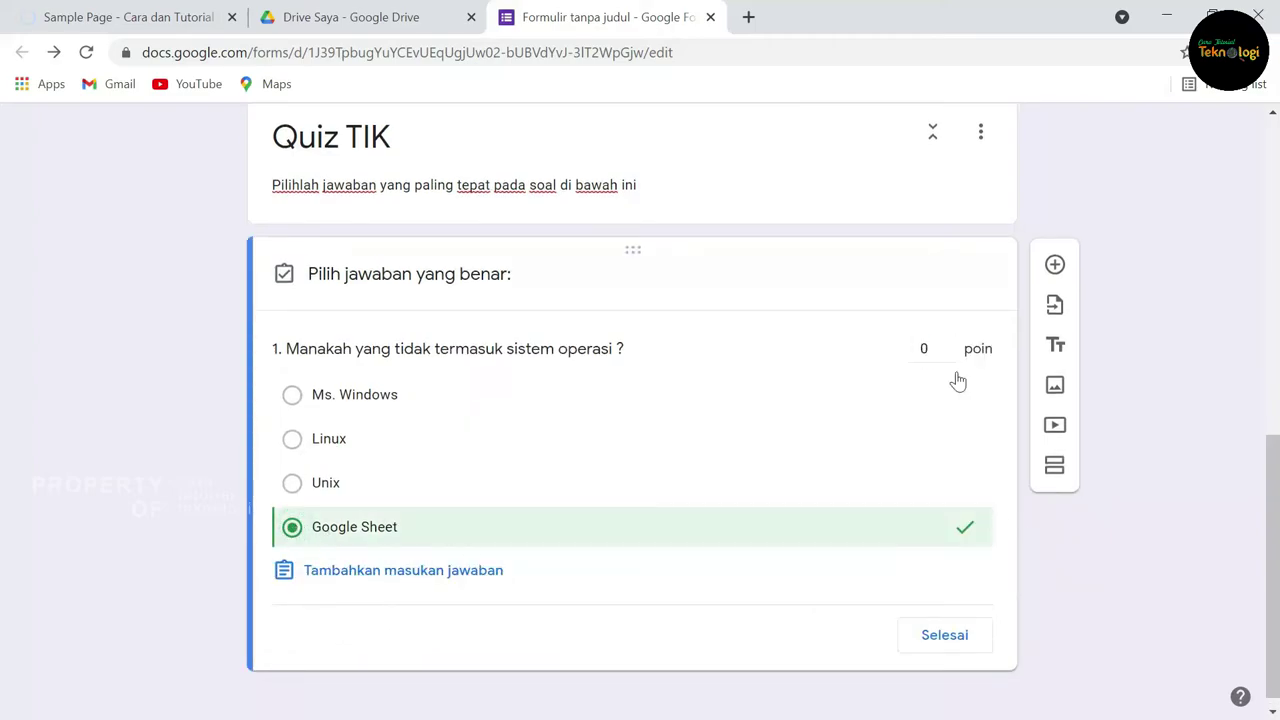
left_click(925, 348)
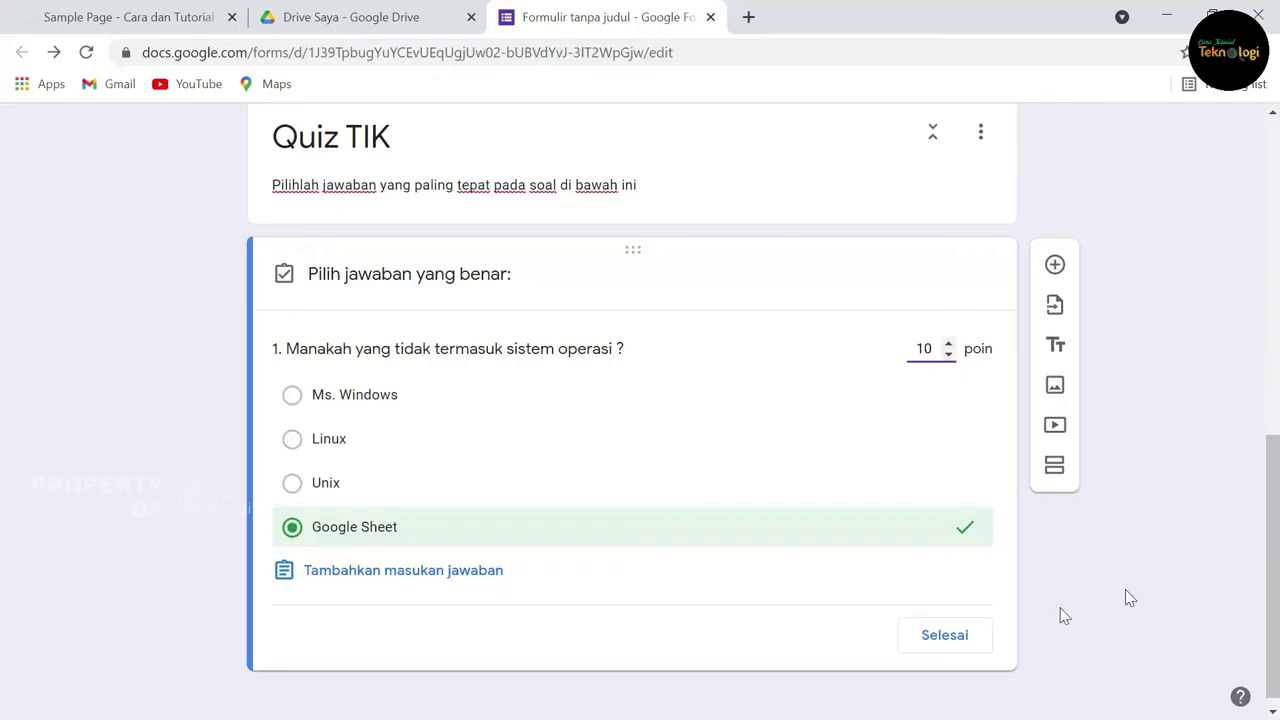
left_click(966, 645)
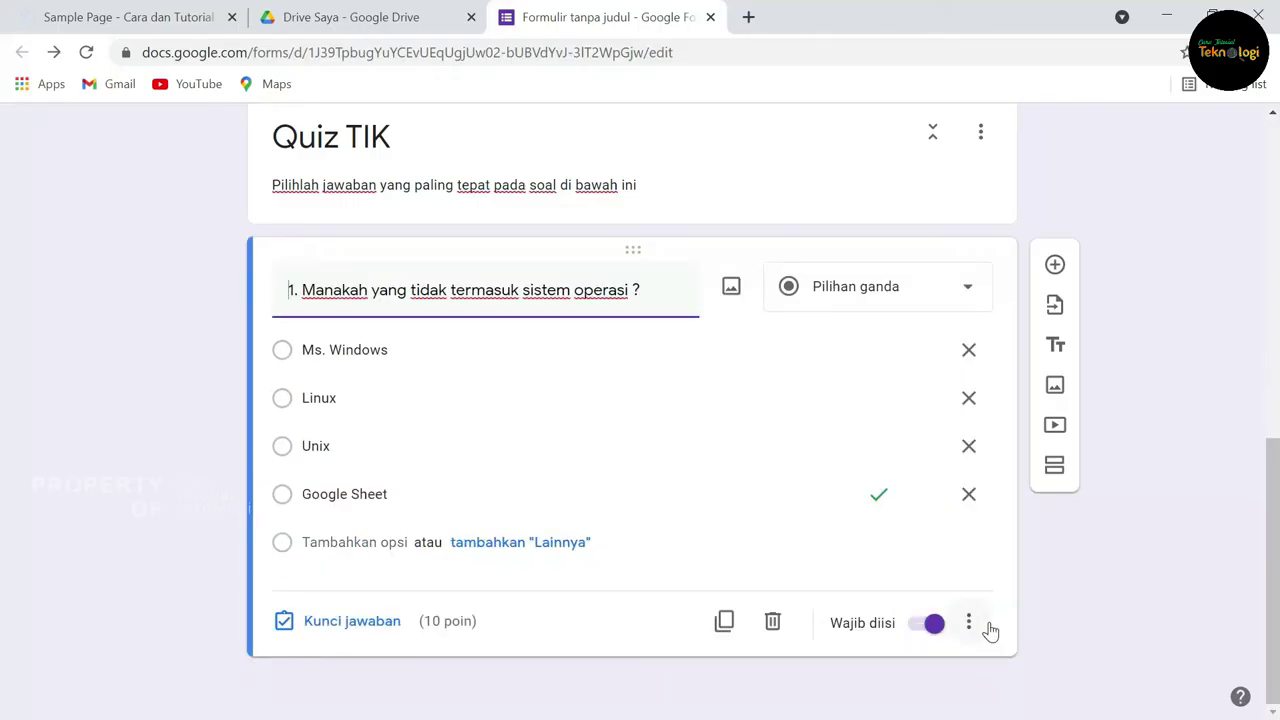
Step: Check the point value in the answer key of the "Kelas" question
scroll(634, 496, "up", 5)
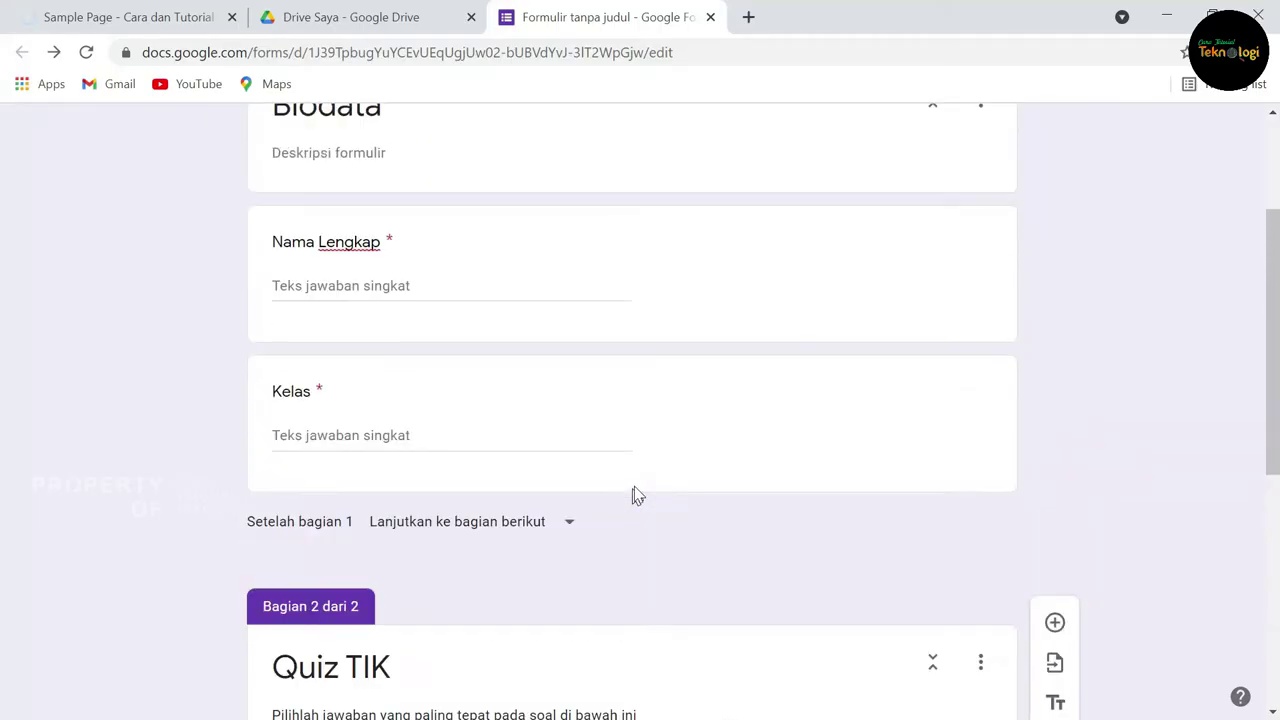
left_click(452, 492)
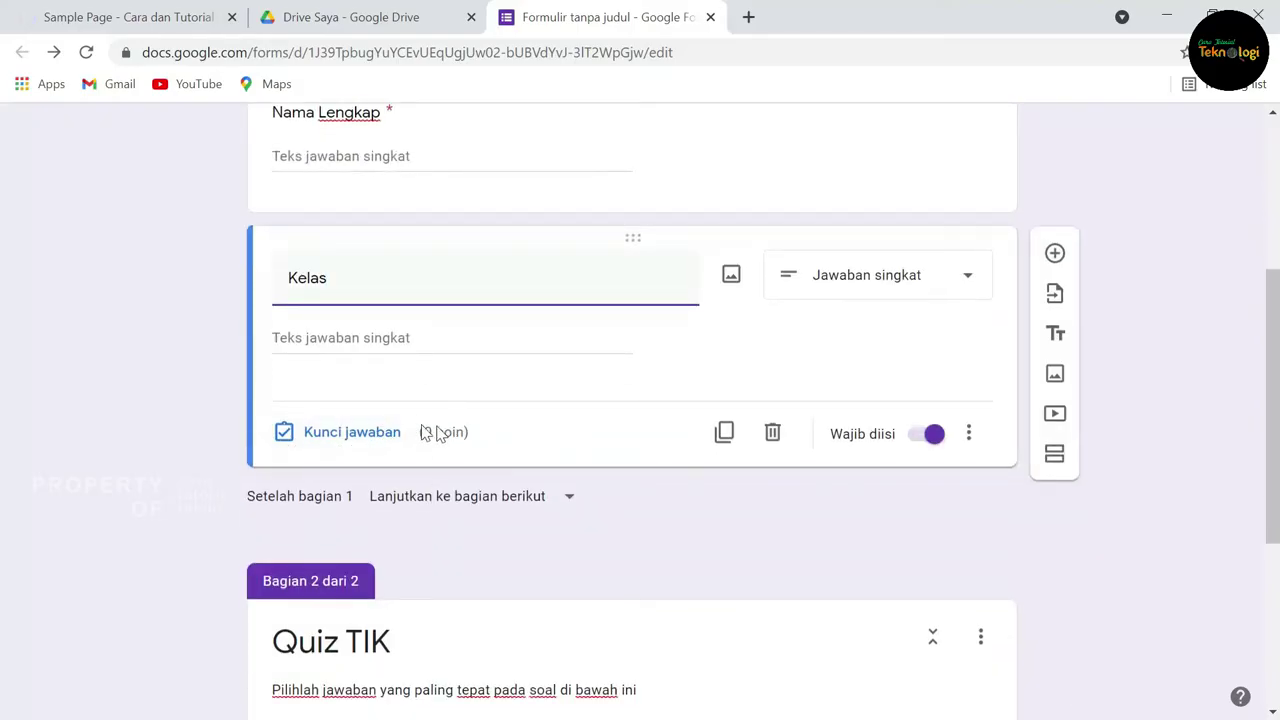
left_click(358, 432)
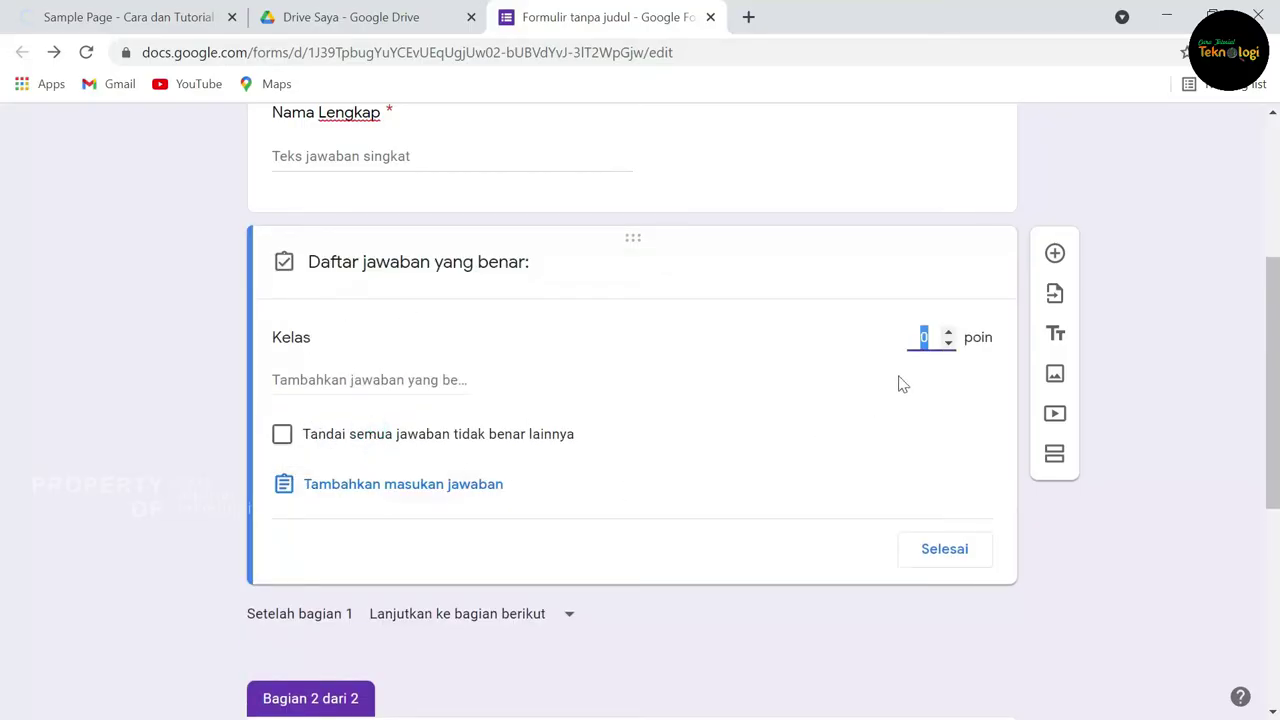
left_click(950, 562)
scroll(506, 414, "up", 2)
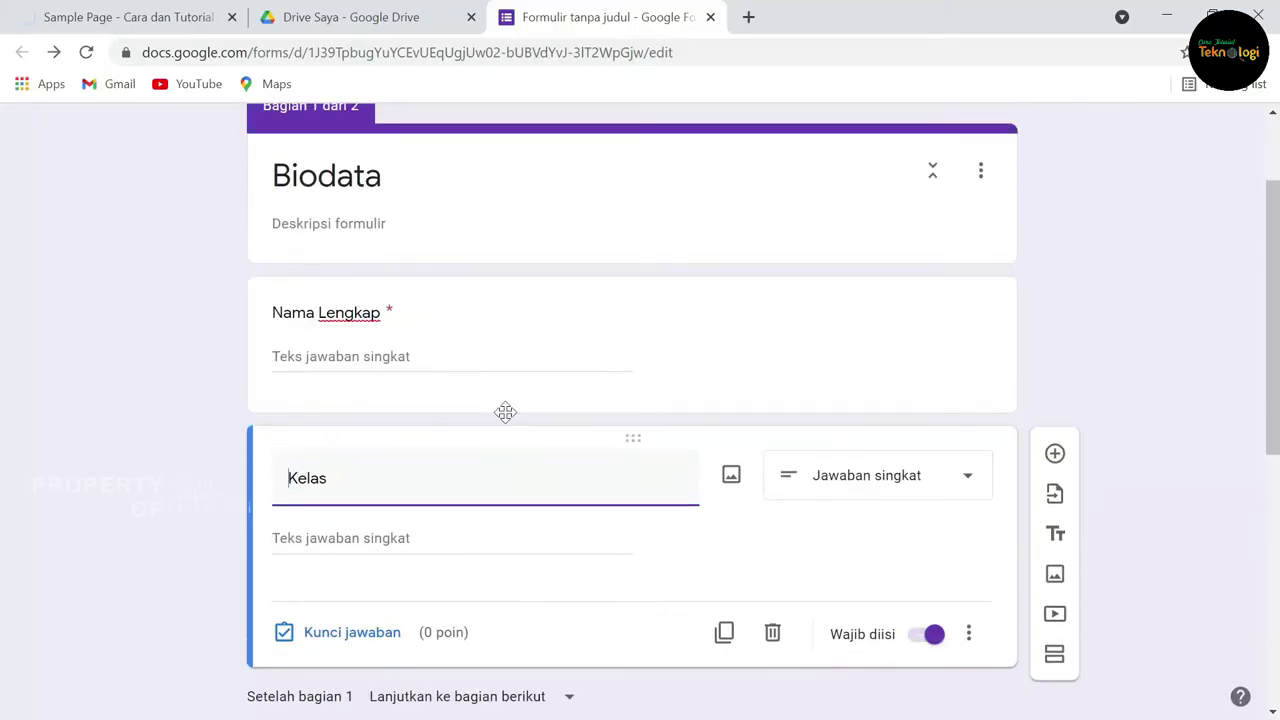
Step: Duplicate question 1 about operating systems in the "Quiz TIK" section
scroll(460, 490, "down", 2)
scroll(478, 528, "down", 2)
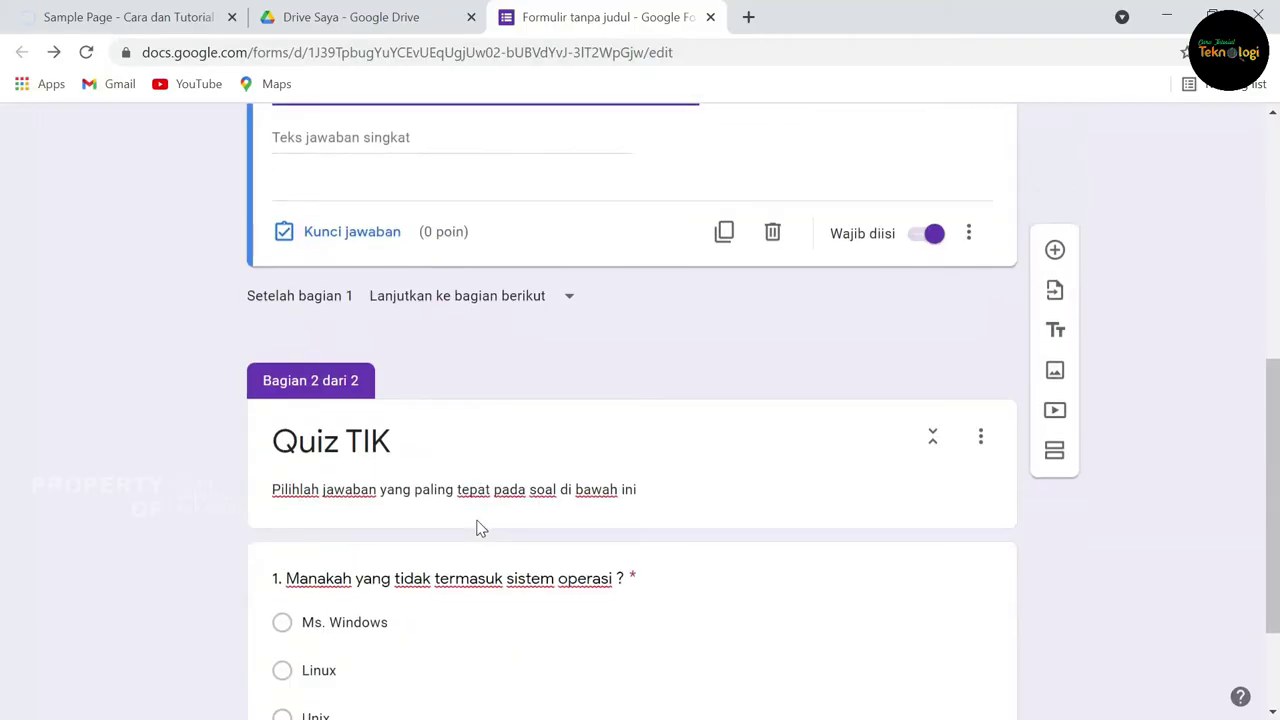
scroll(478, 528, "down", 2)
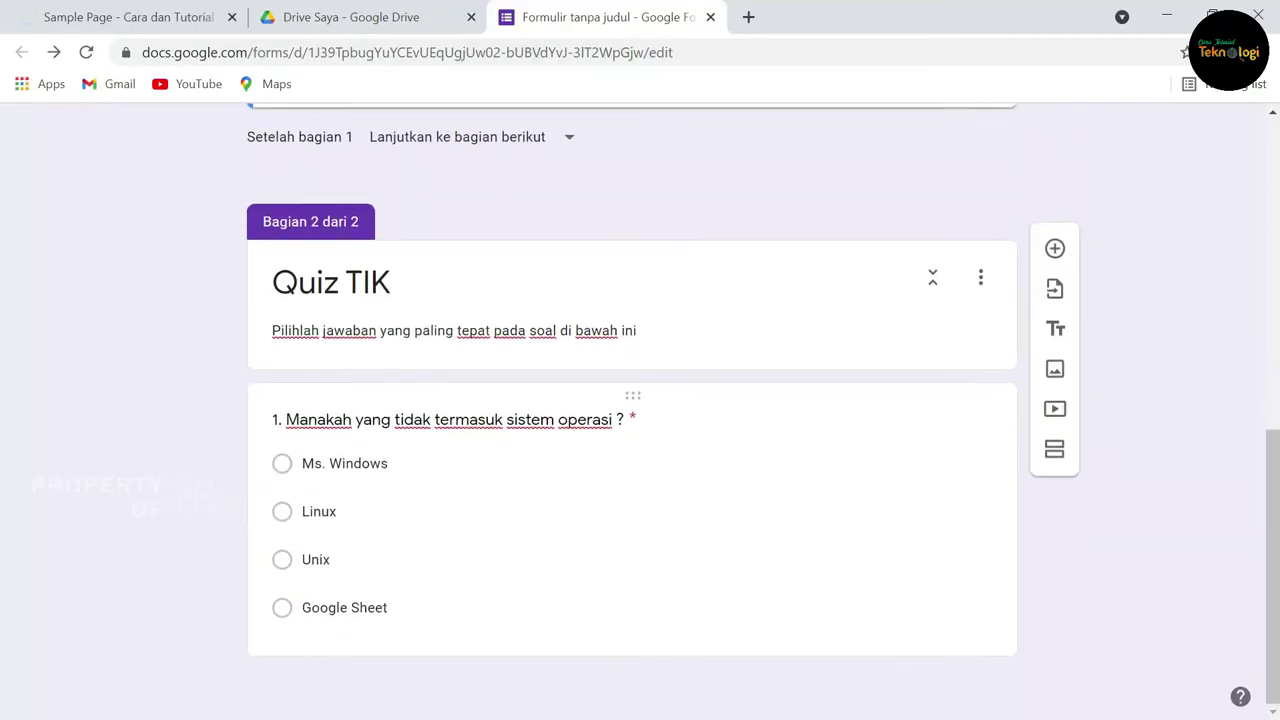
left_click(660, 514)
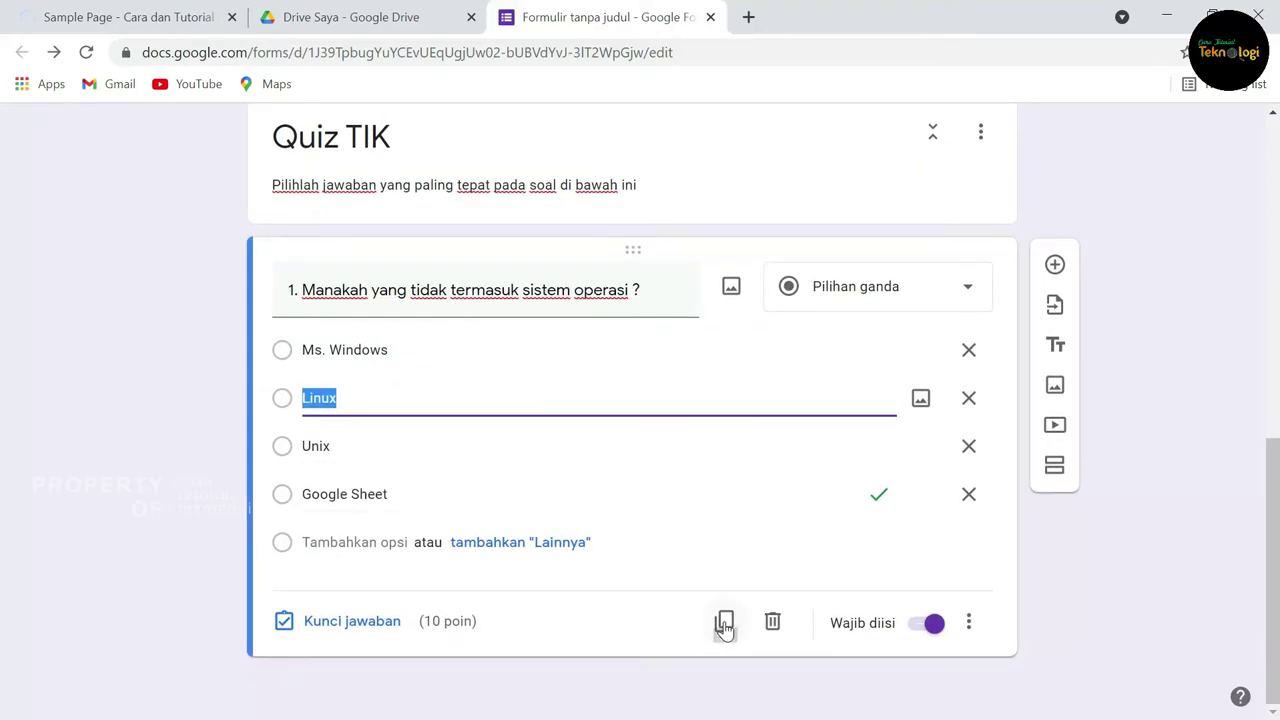
left_click(724, 622)
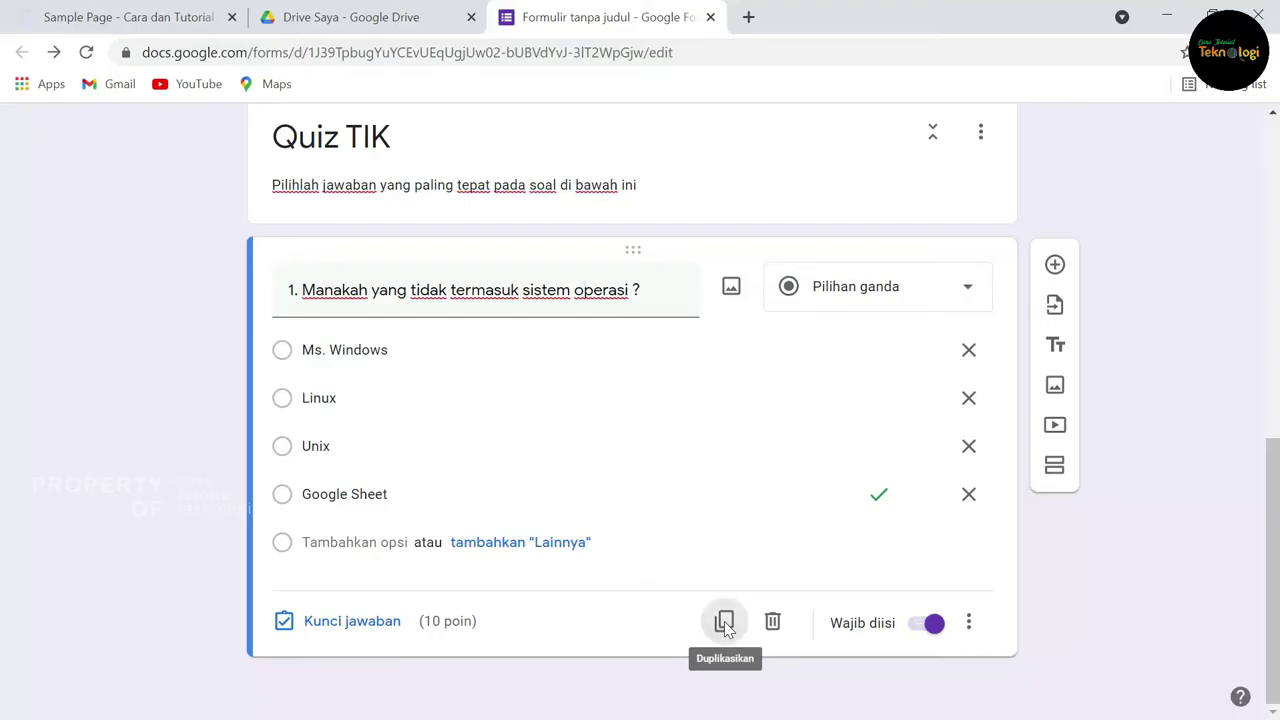
Step: Change the duplicated question's text to "1. Manakah yang tidak termasuk aplikasi pengolah data ?"
scroll(726, 627, "down", 2)
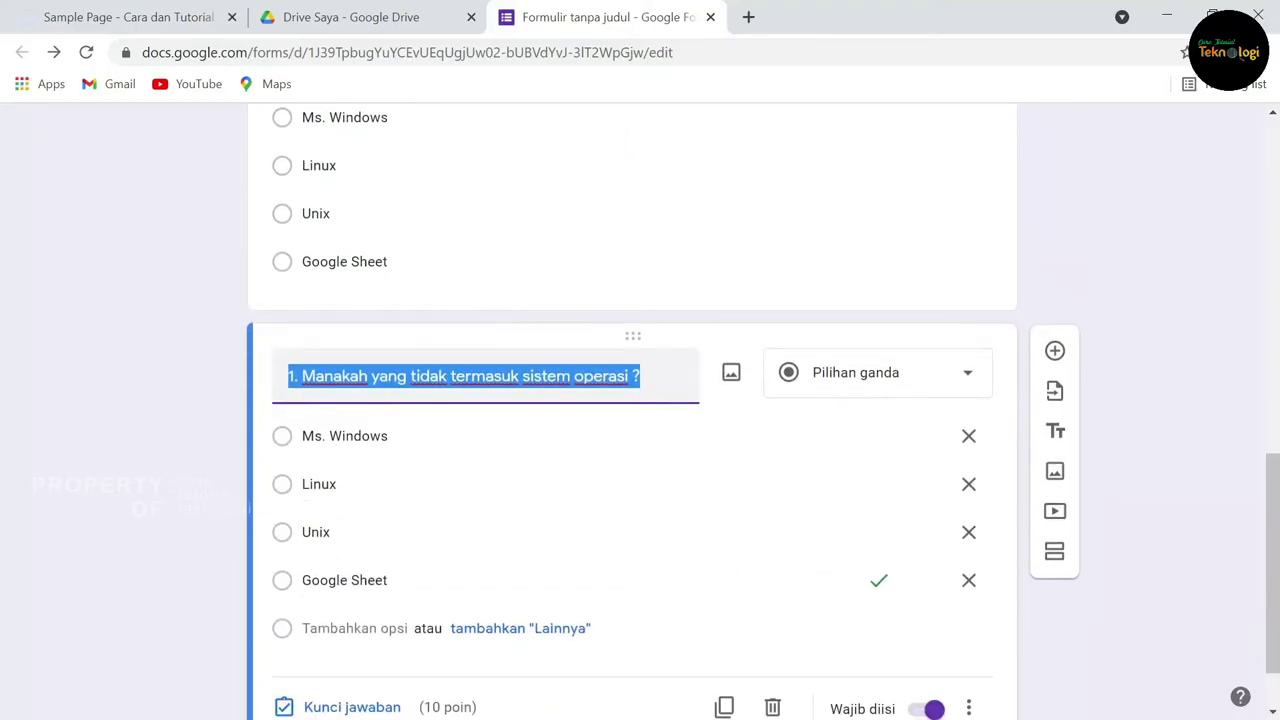
left_click(466, 378)
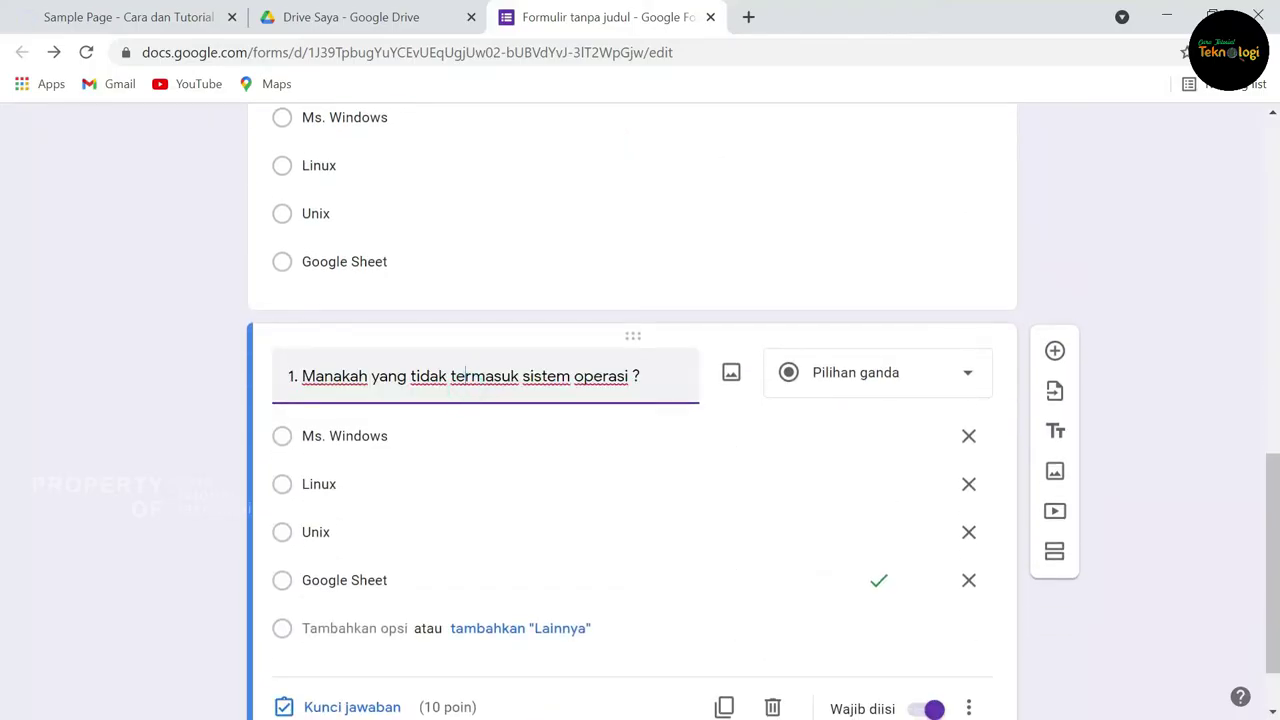
double_click(600, 376)
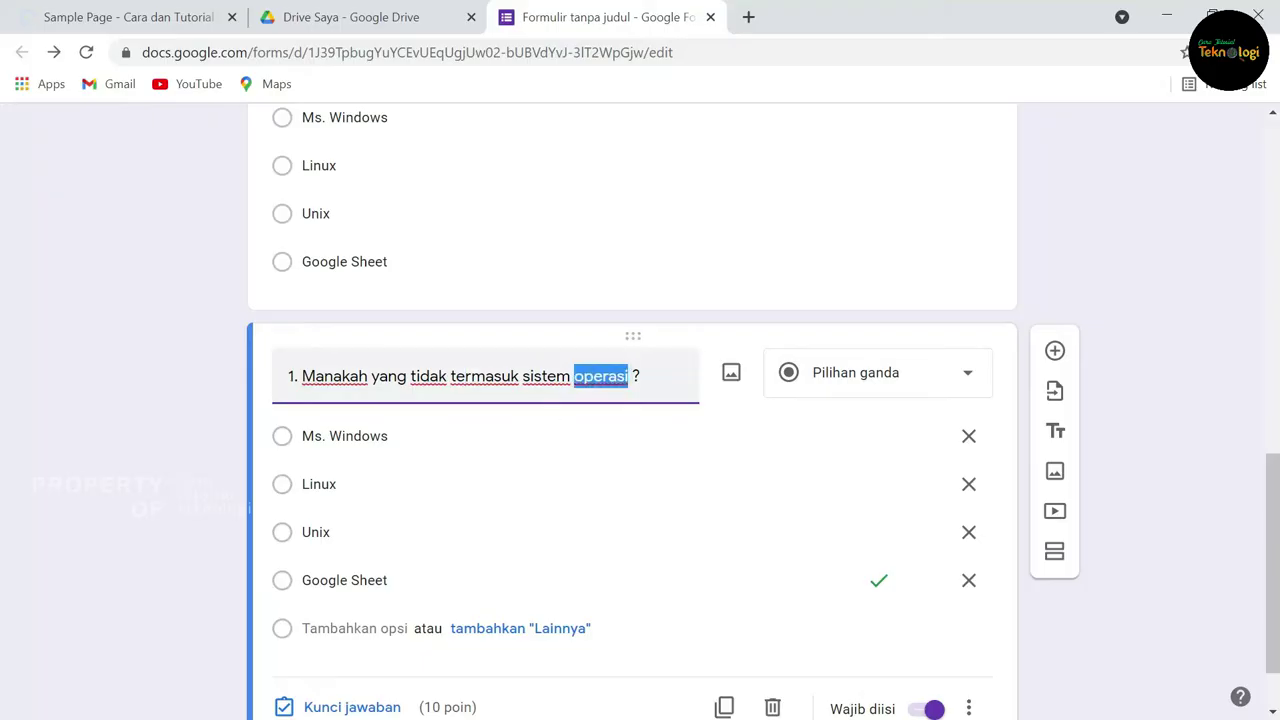
type("pengolah data")
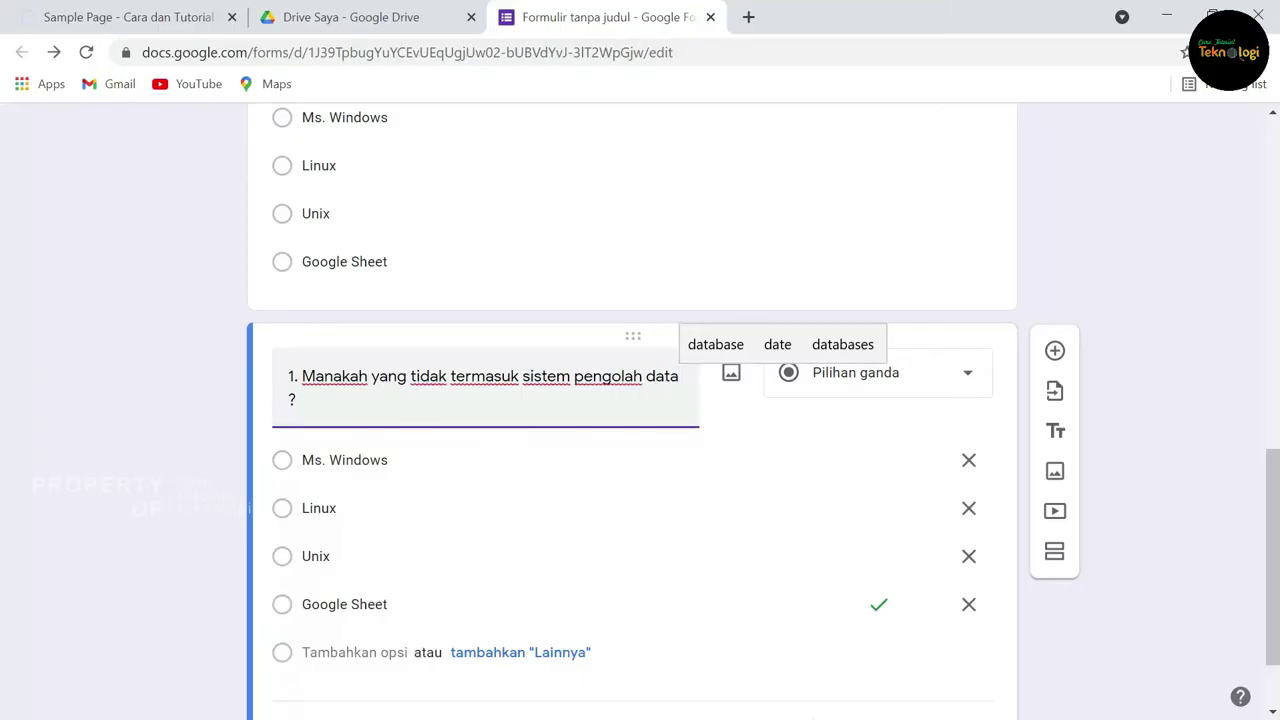
left_click_drag(570, 377, 534, 377)
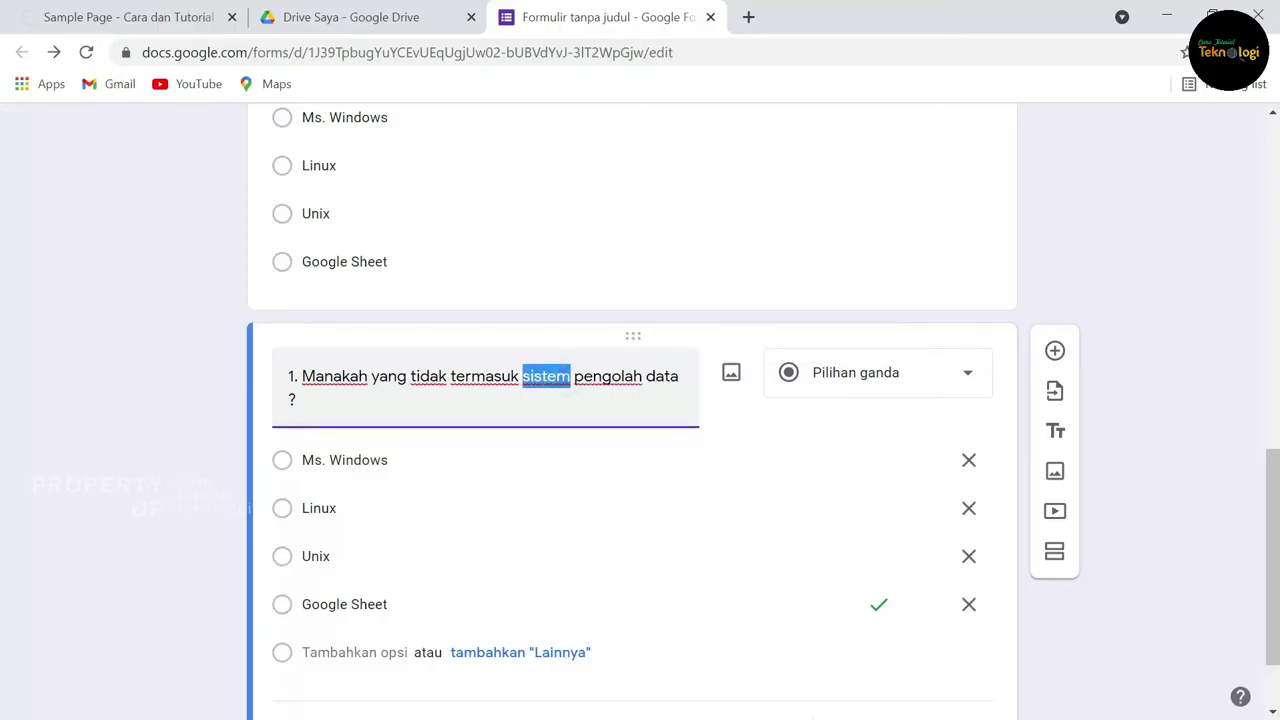
type("aplikasi")
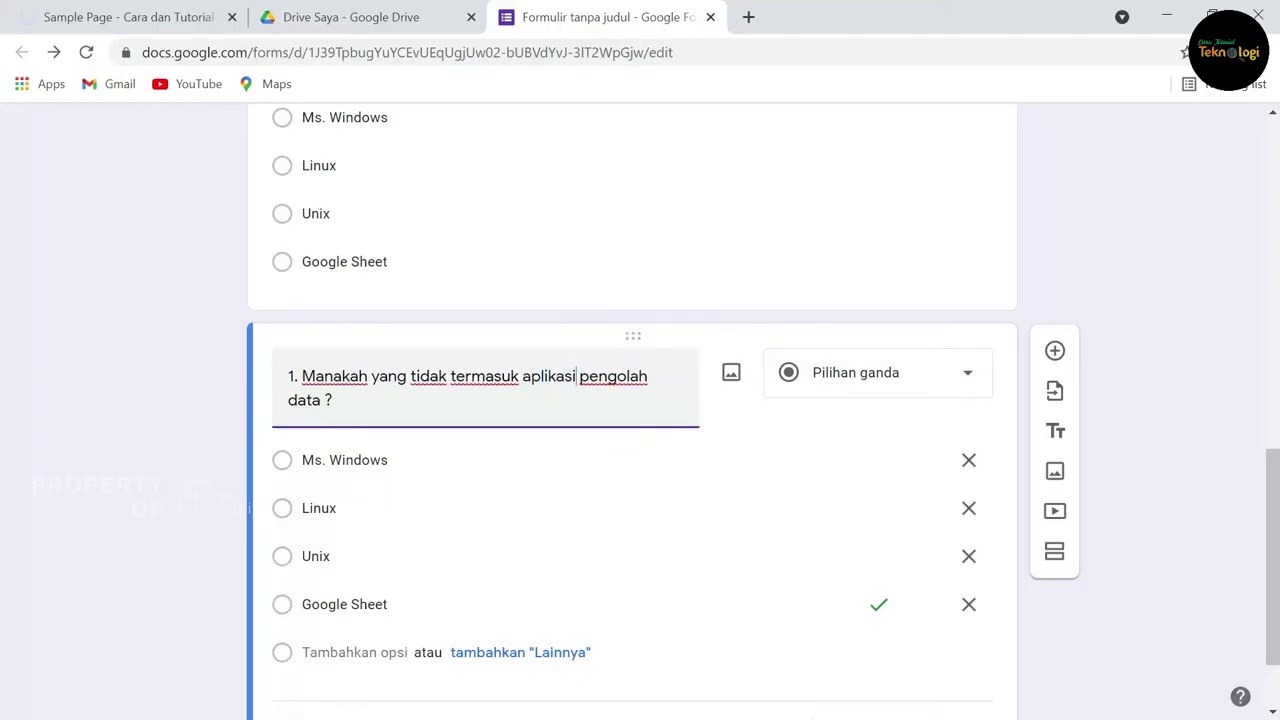
Step: Replace the duplicated question's first three options with "Corel Draw", "Lotus 123" and "Ms Excel"
scroll(600, 400, "down", 1)
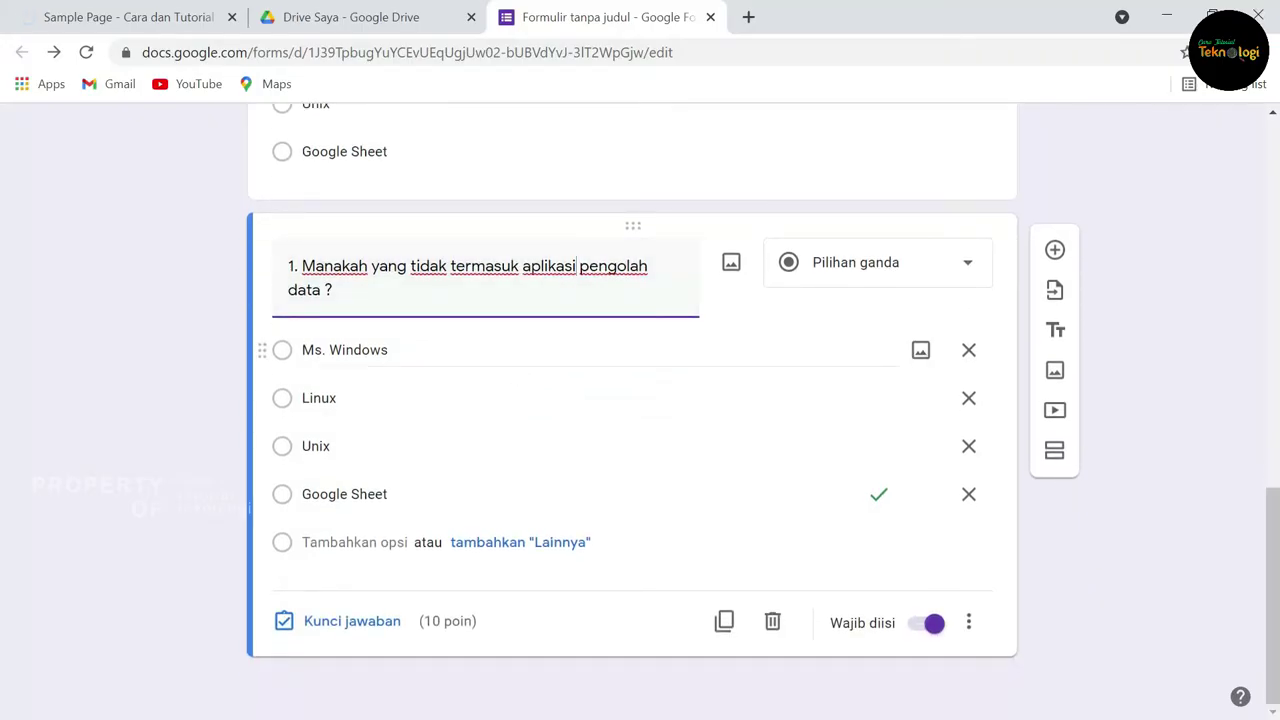
left_click(450, 349)
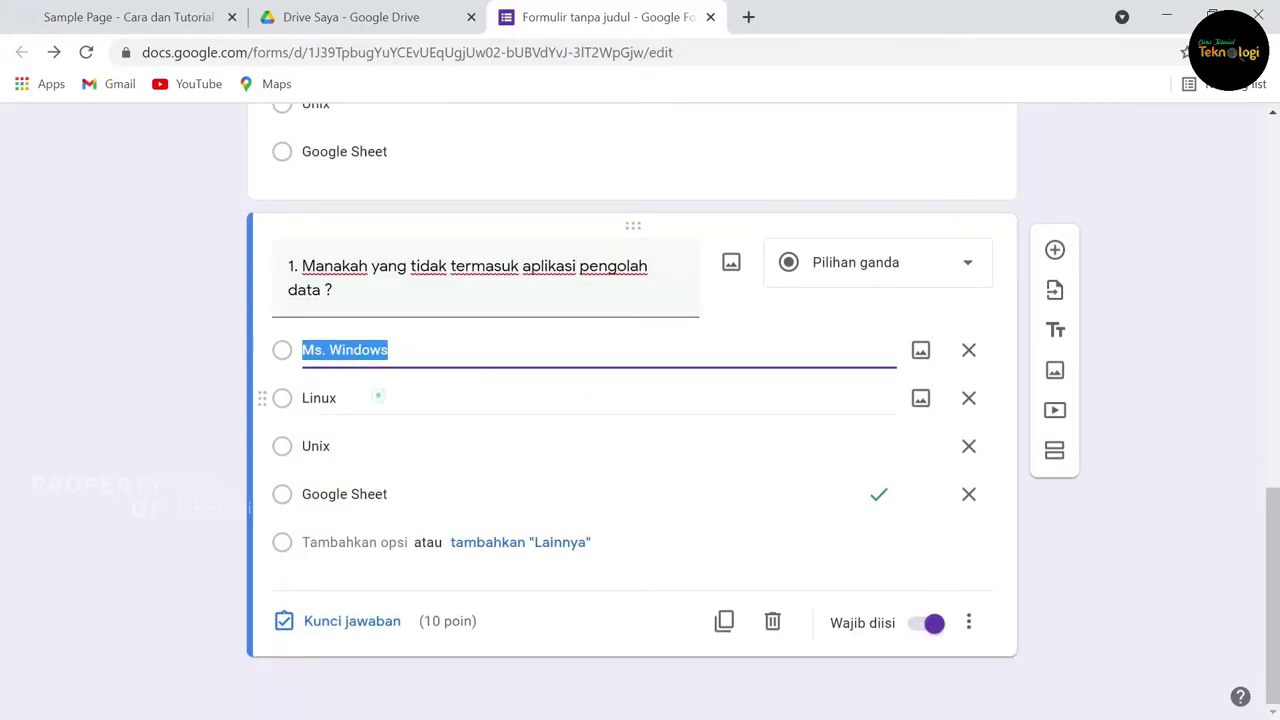
left_click(378, 397)
type("Lotus 123")
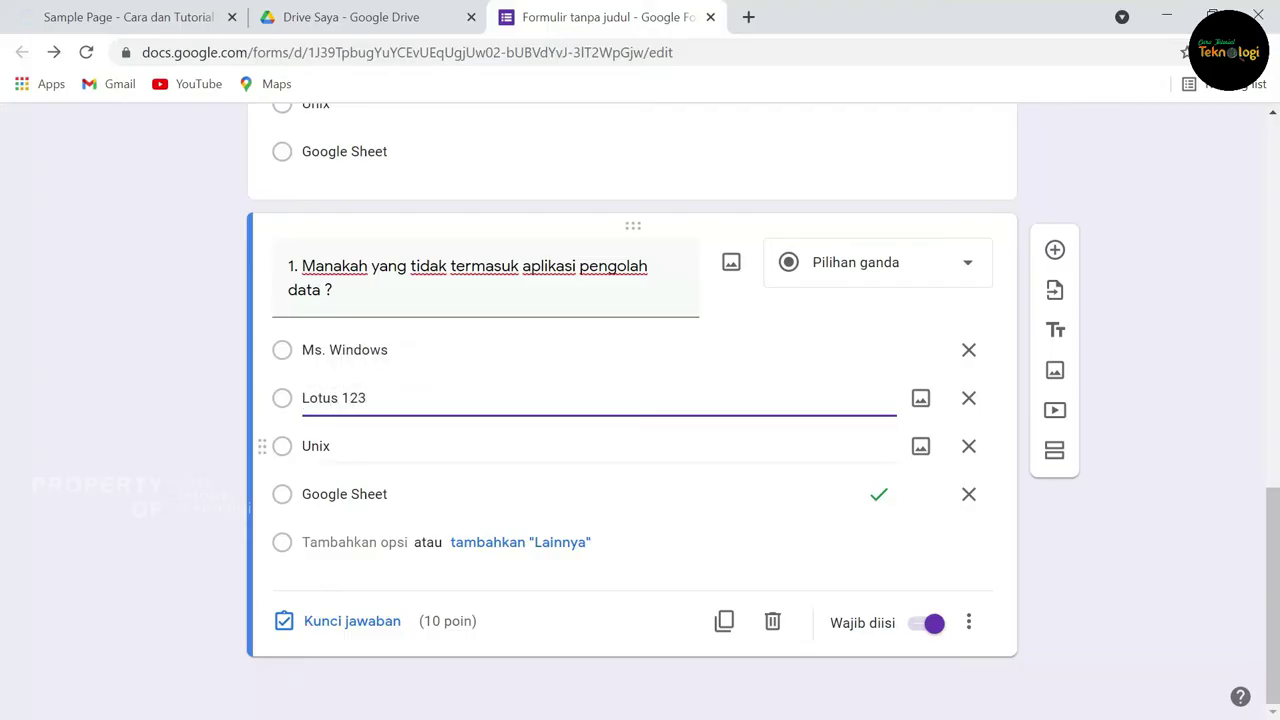
left_click(394, 448)
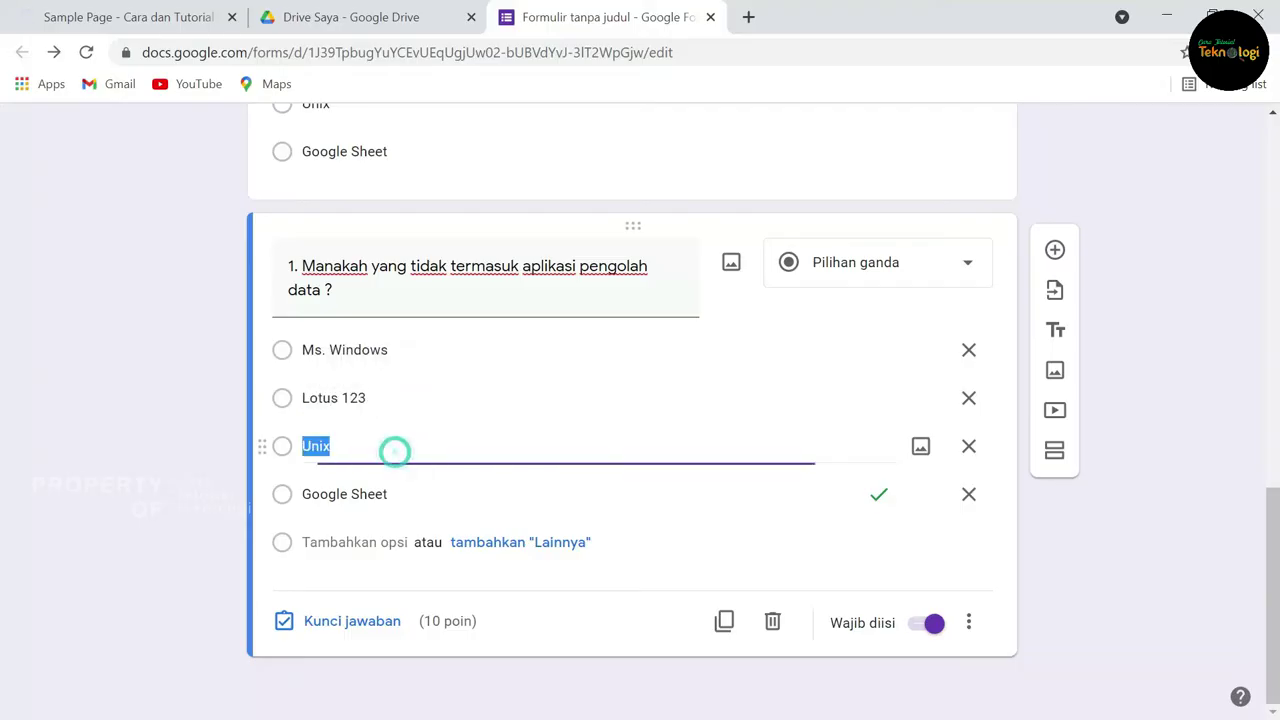
type("Ms Excel")
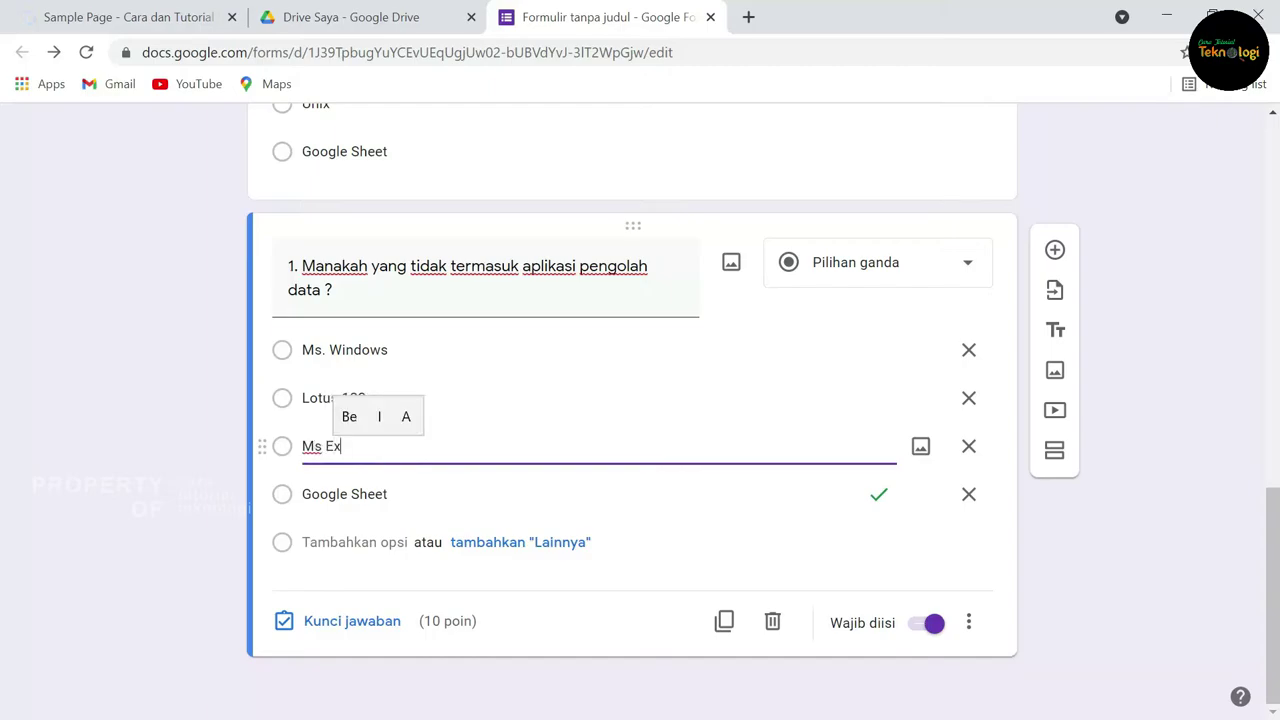
left_click(424, 353)
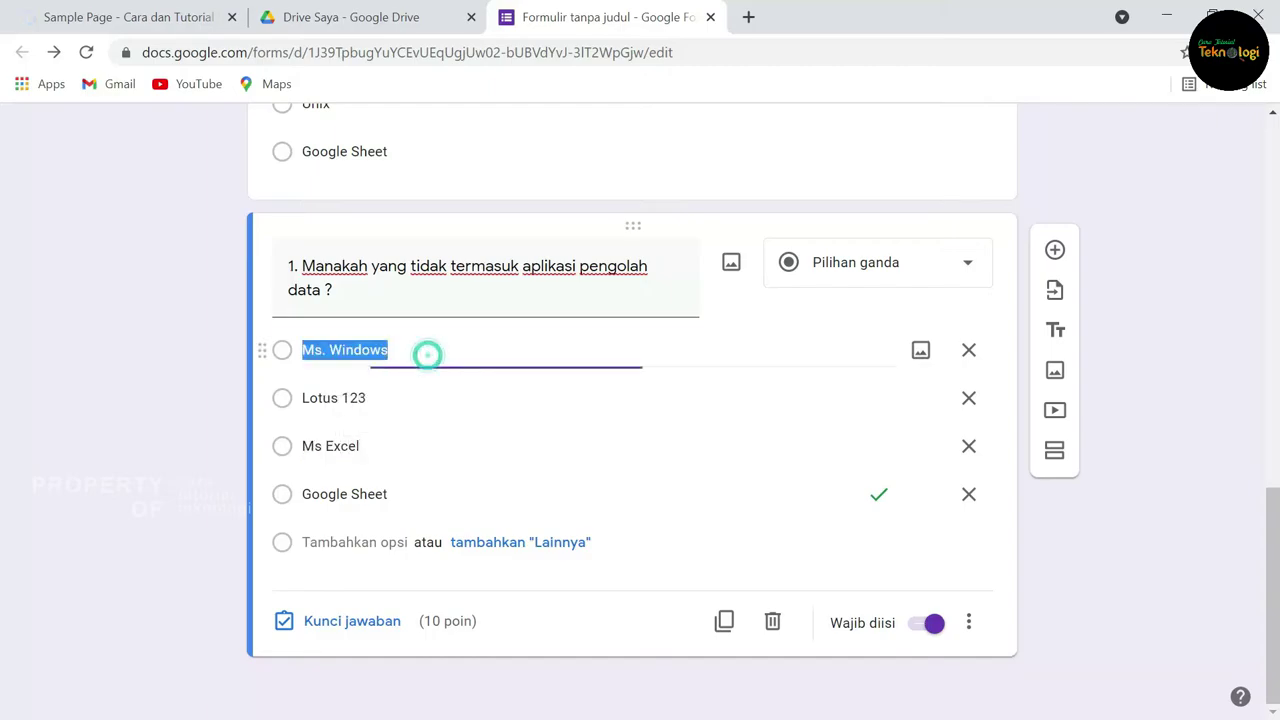
type("Corel ")
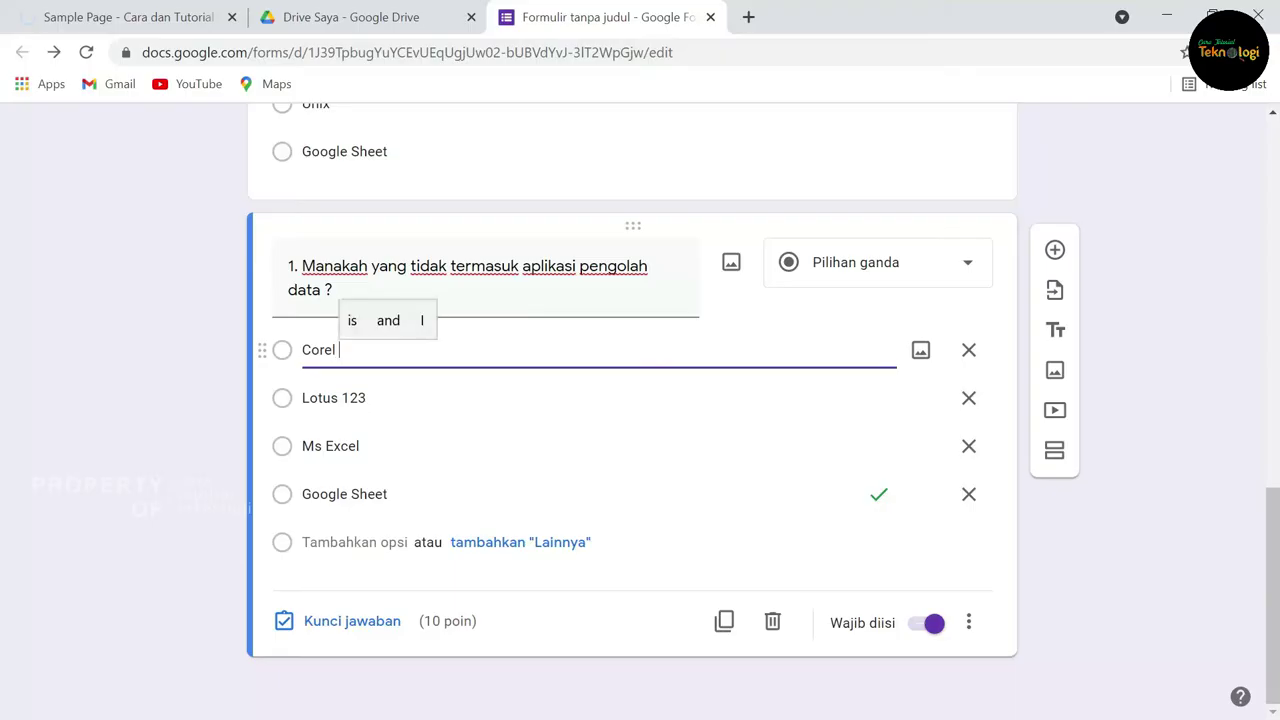
type("Draw")
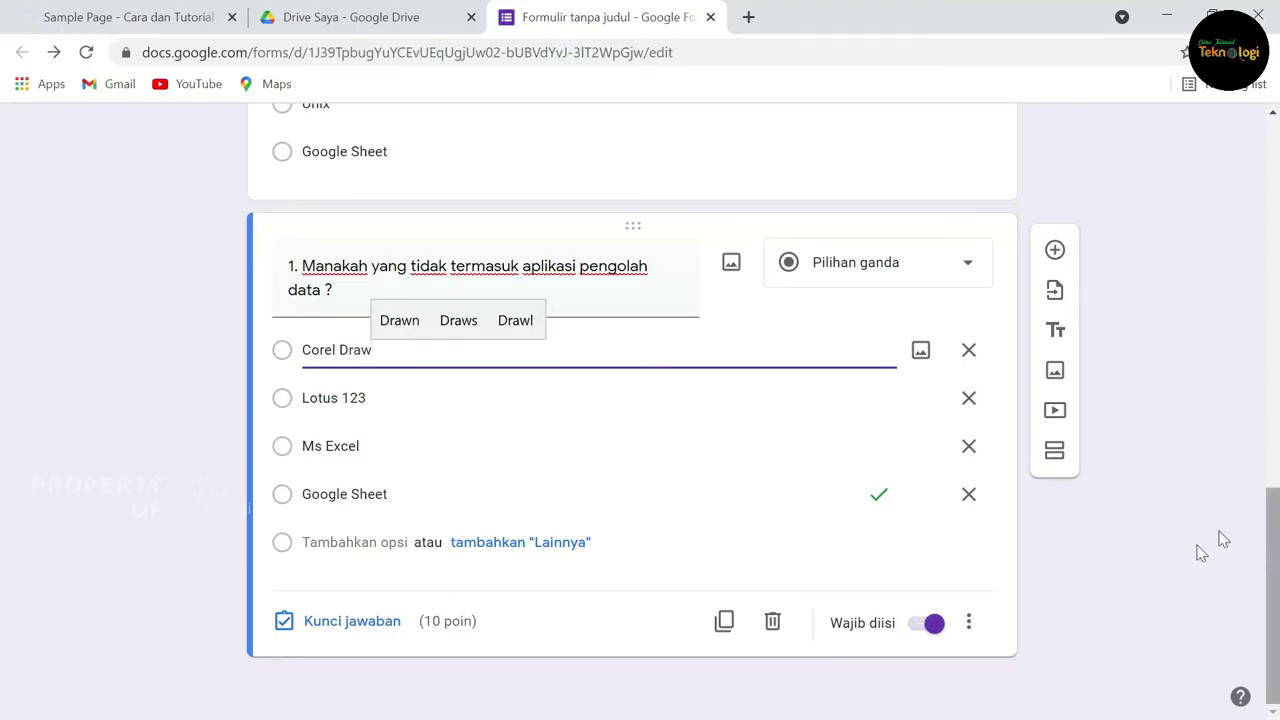
left_click(1178, 514)
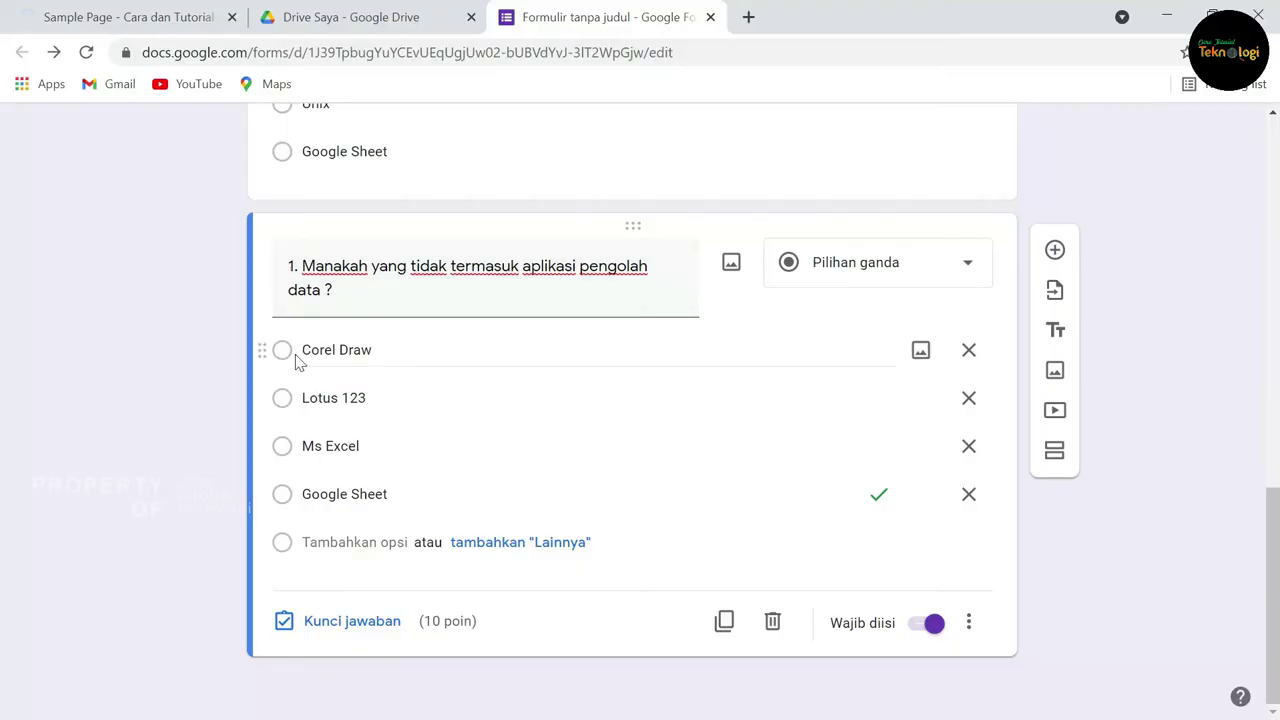
Step: Make "Corel Draw" the correct answer in the answer key of the "aplikasi pengolah data" question
left_click(350, 622)
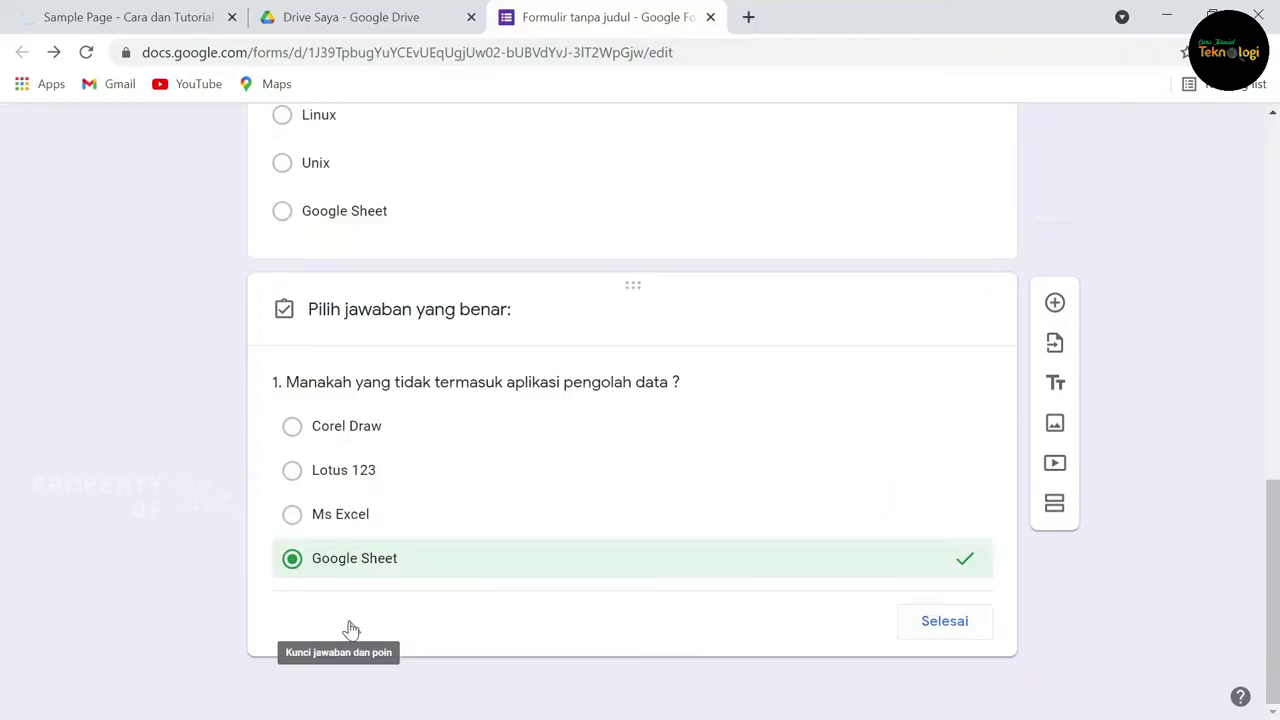
left_click(292, 564)
left_click(292, 432)
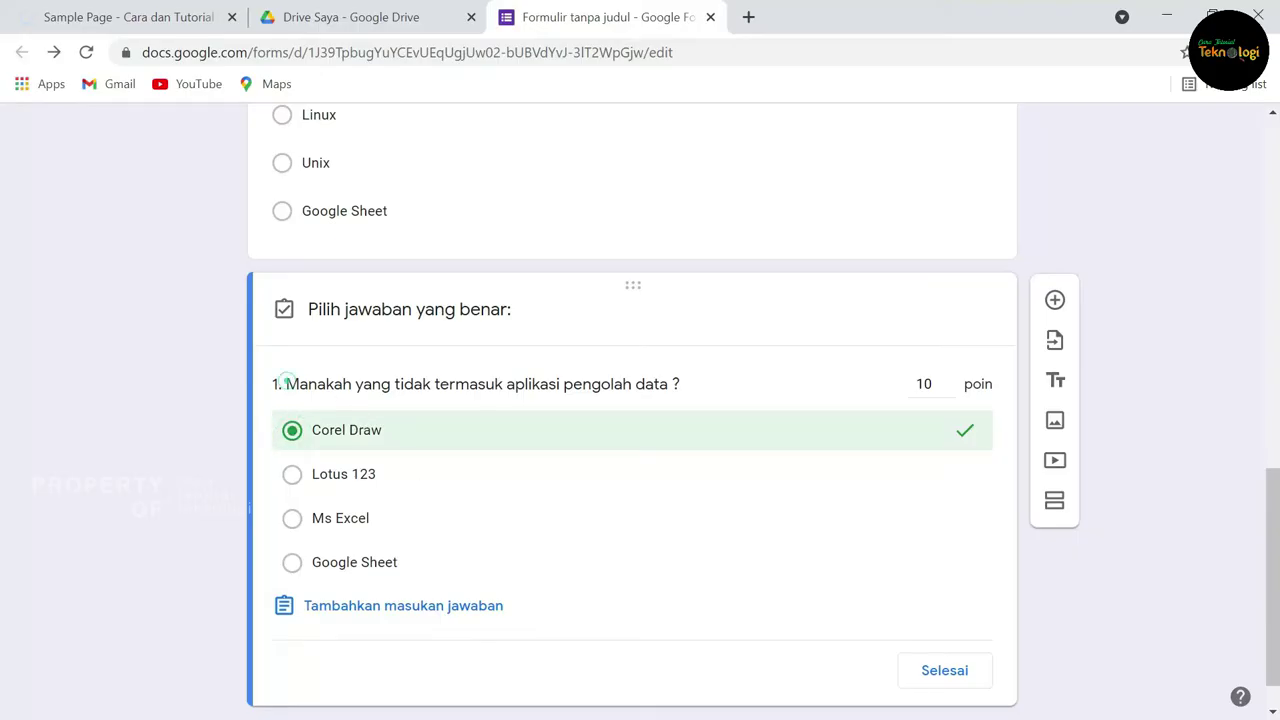
left_click_drag(243, 382, 280, 384)
left_click(944, 671)
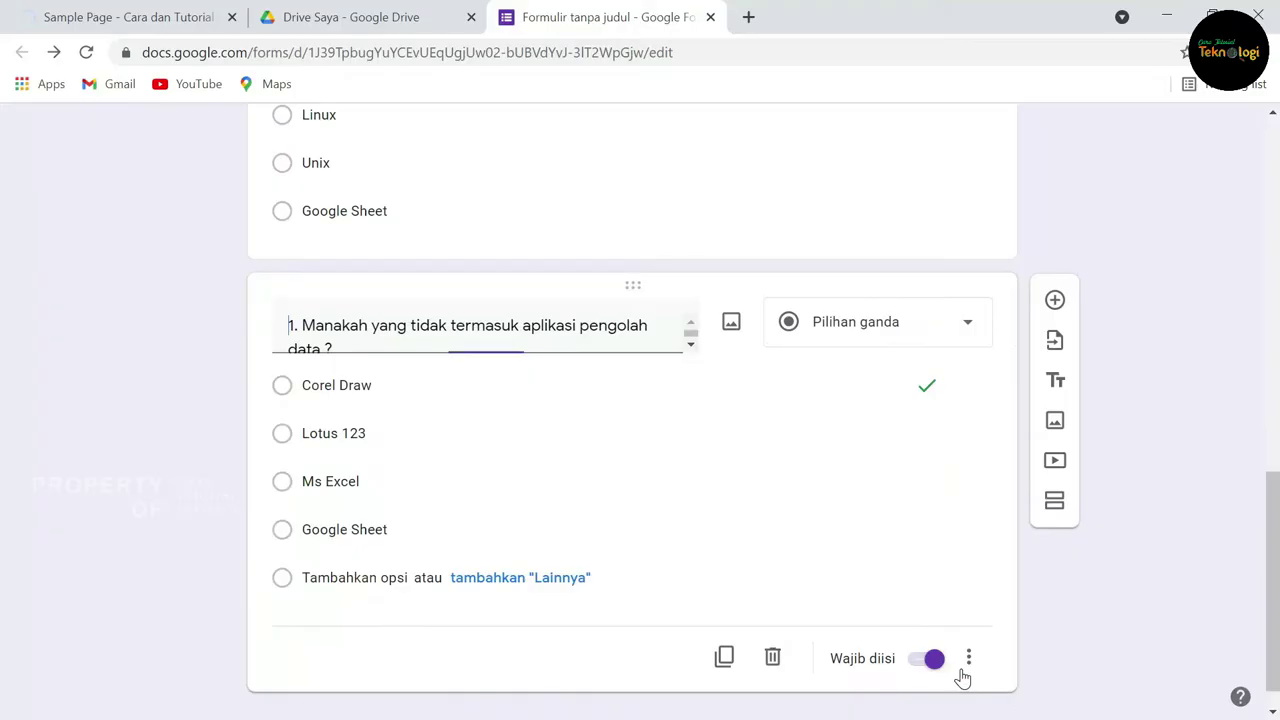
Step: Renumber the "aplikasi pengolah data" question as 2 and duplicate it
key("Delete")
type("2")
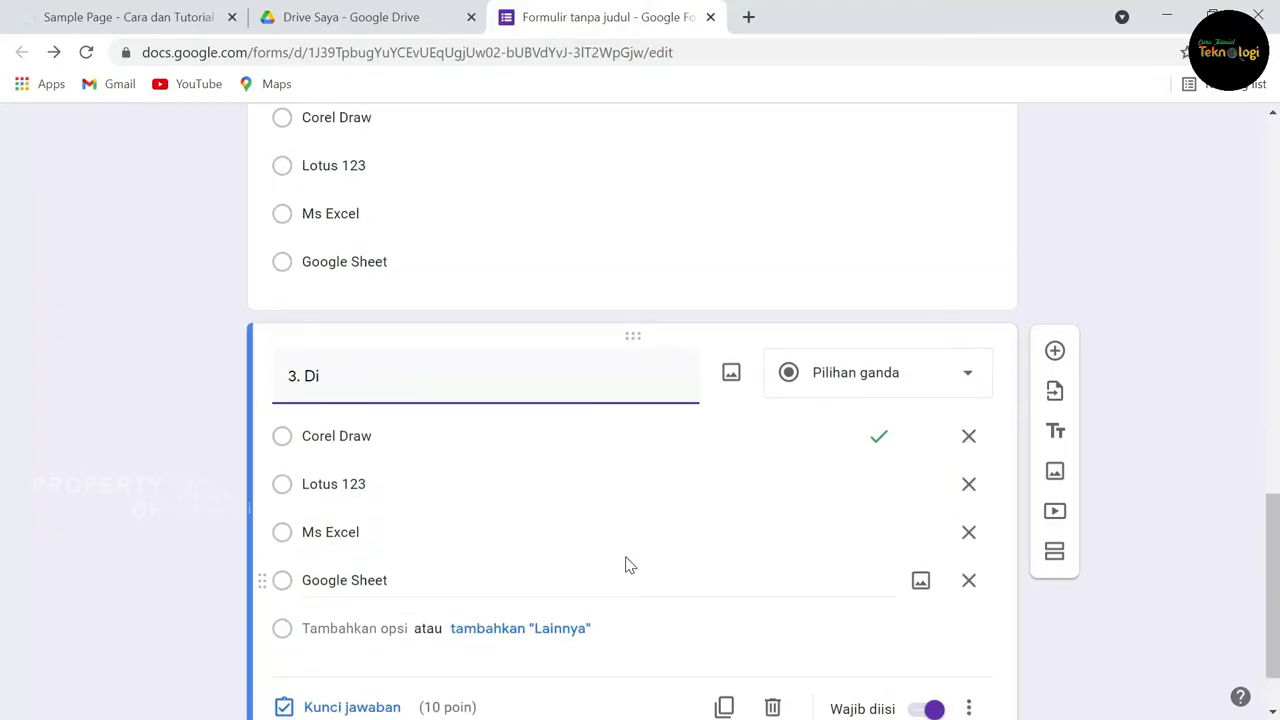
Step: Set the newest duplicated question's text to "3. Fungsi pada ms excel untuk menjumlahkan ialah..."
key("BackSpace")
key("BackSpace")
key("BackSpace")
key("BackSpace")
key("BackSpace")
type("3. Fungsi ")
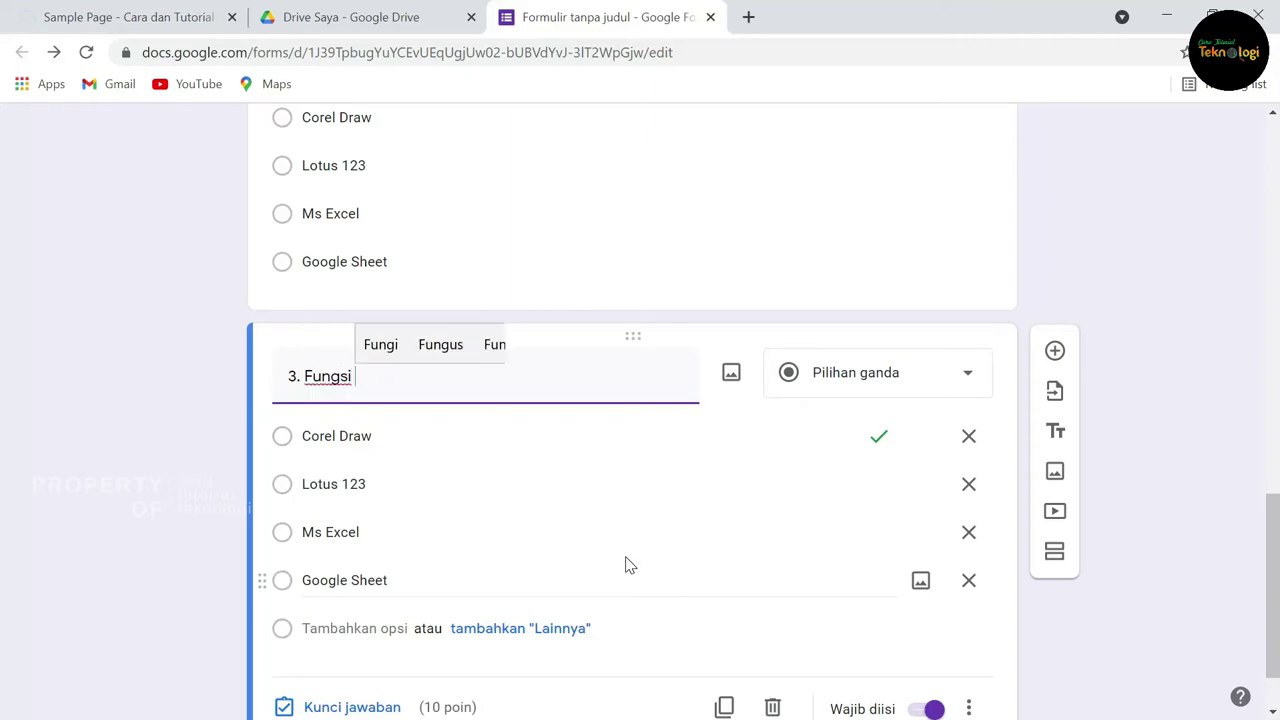
type("pada ms ")
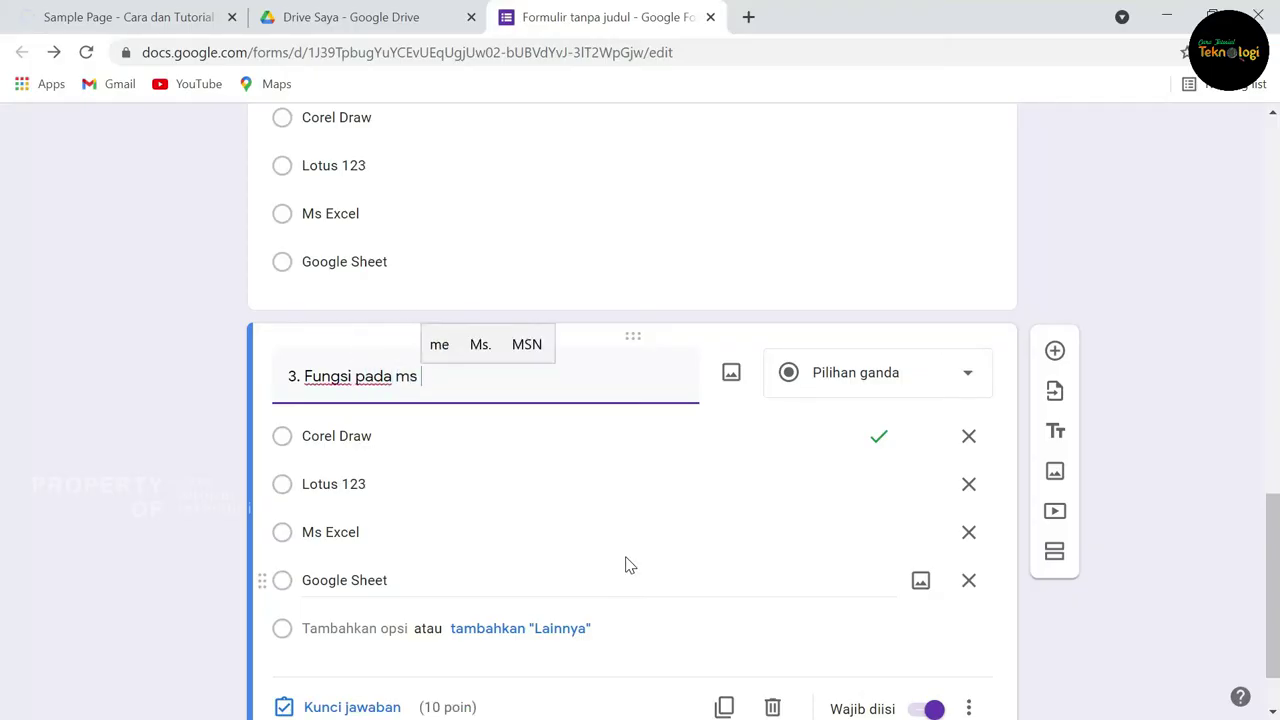
type("exc")
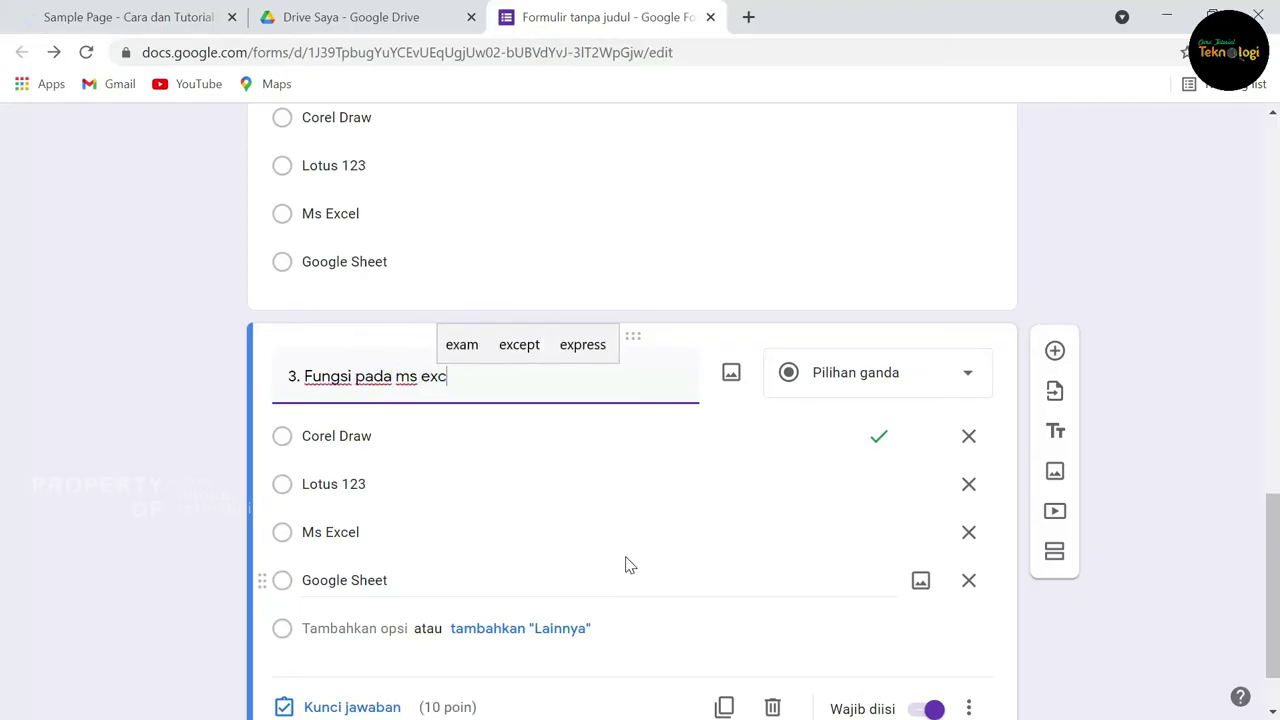
type("el untuk menjumlahkan ")
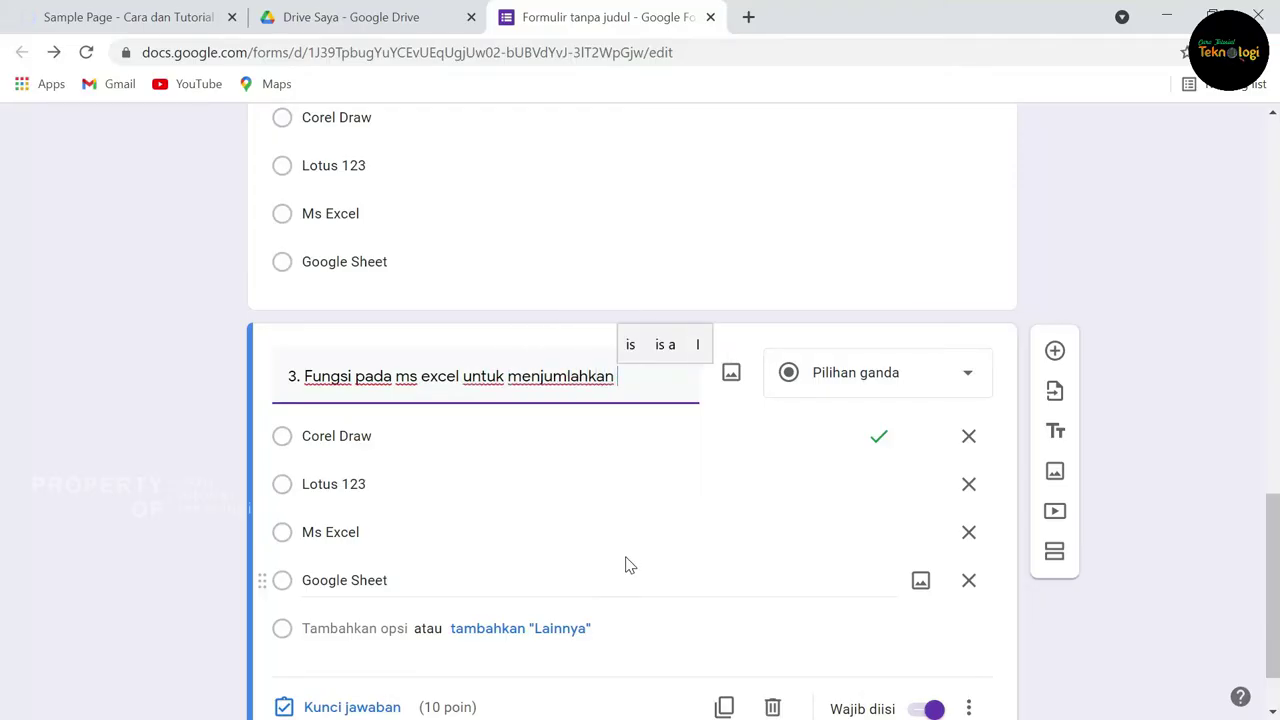
type("ialah")
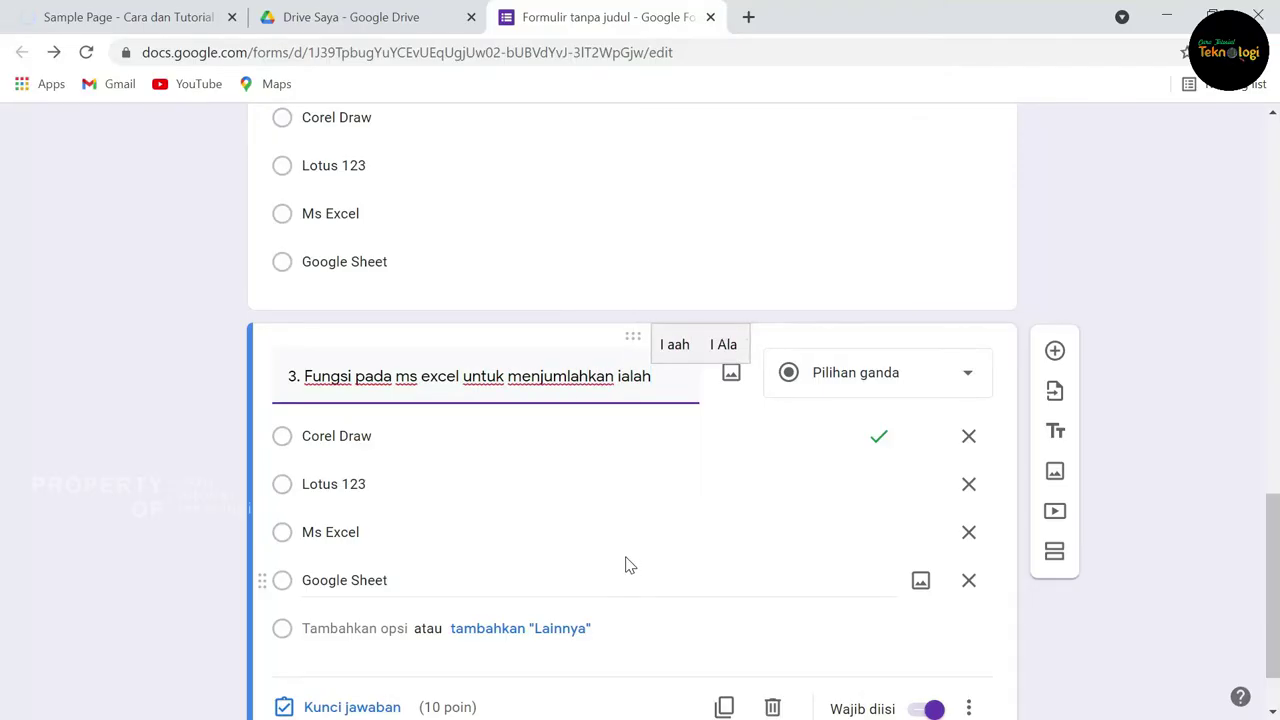
type("...")
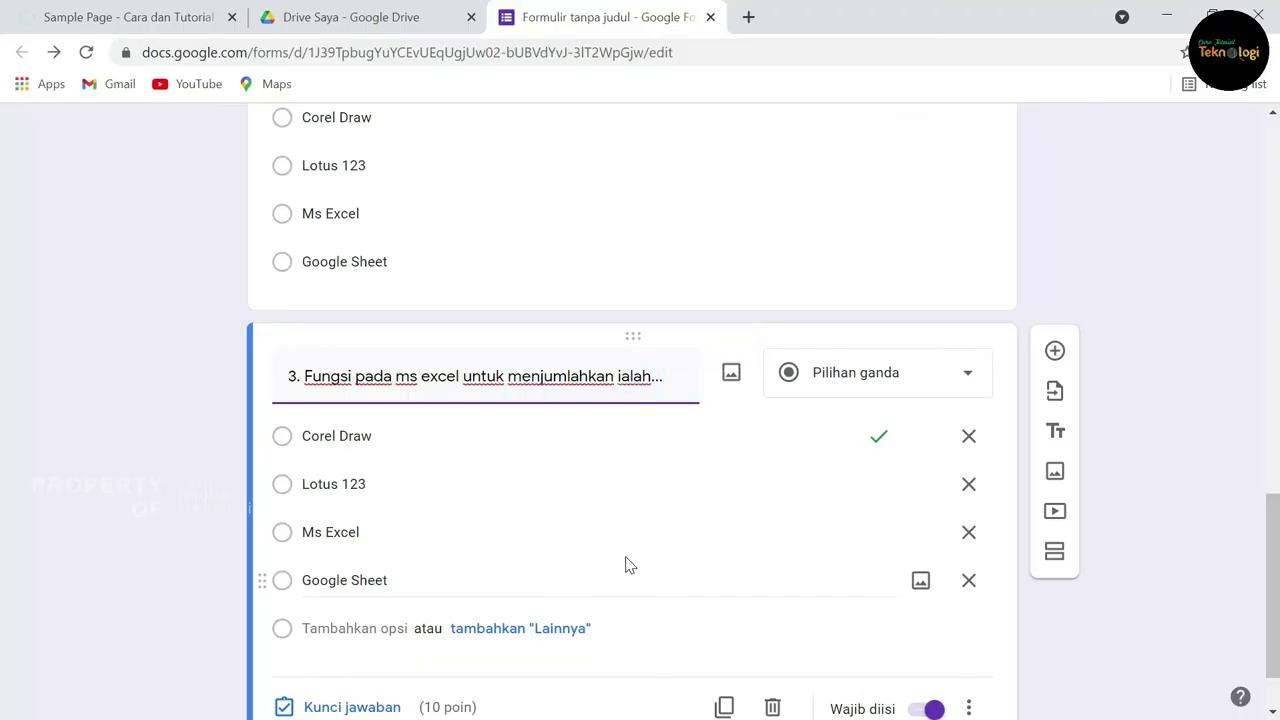
Step: Replace the four answer options of question 3 with "Average", "Sum", "If" and "Hlookup"
left_click(385, 437)
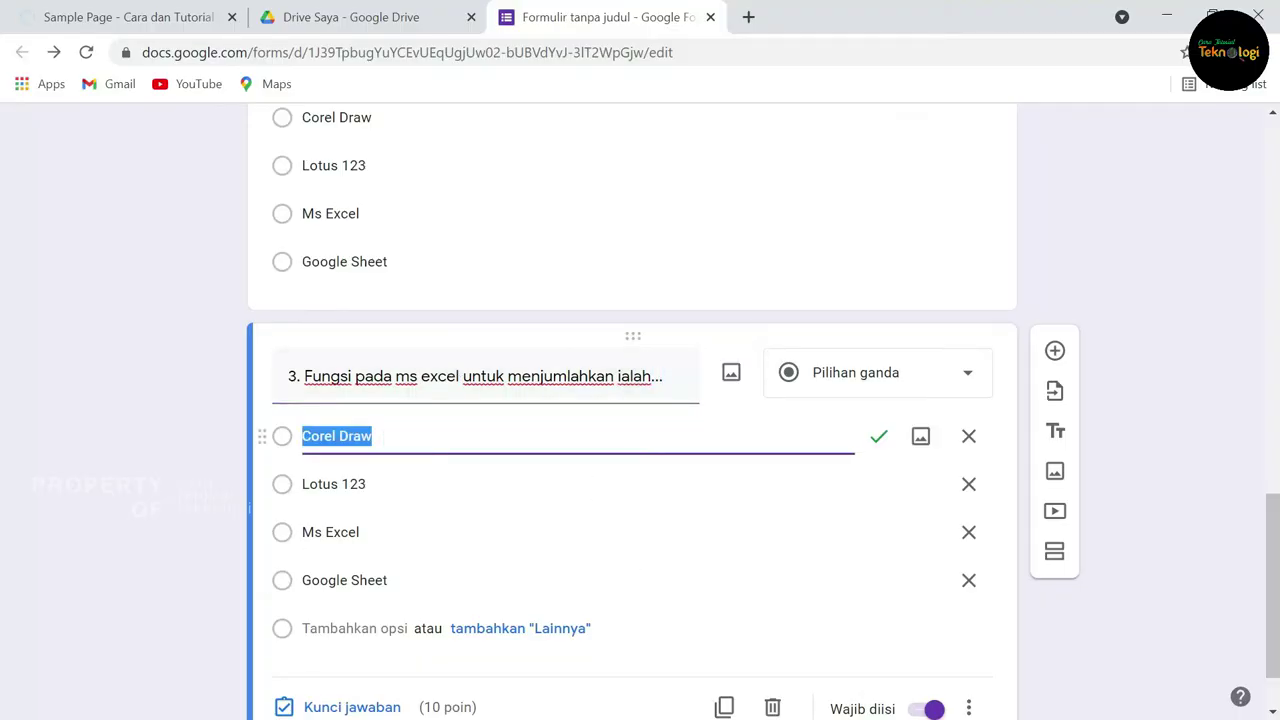
type("Average")
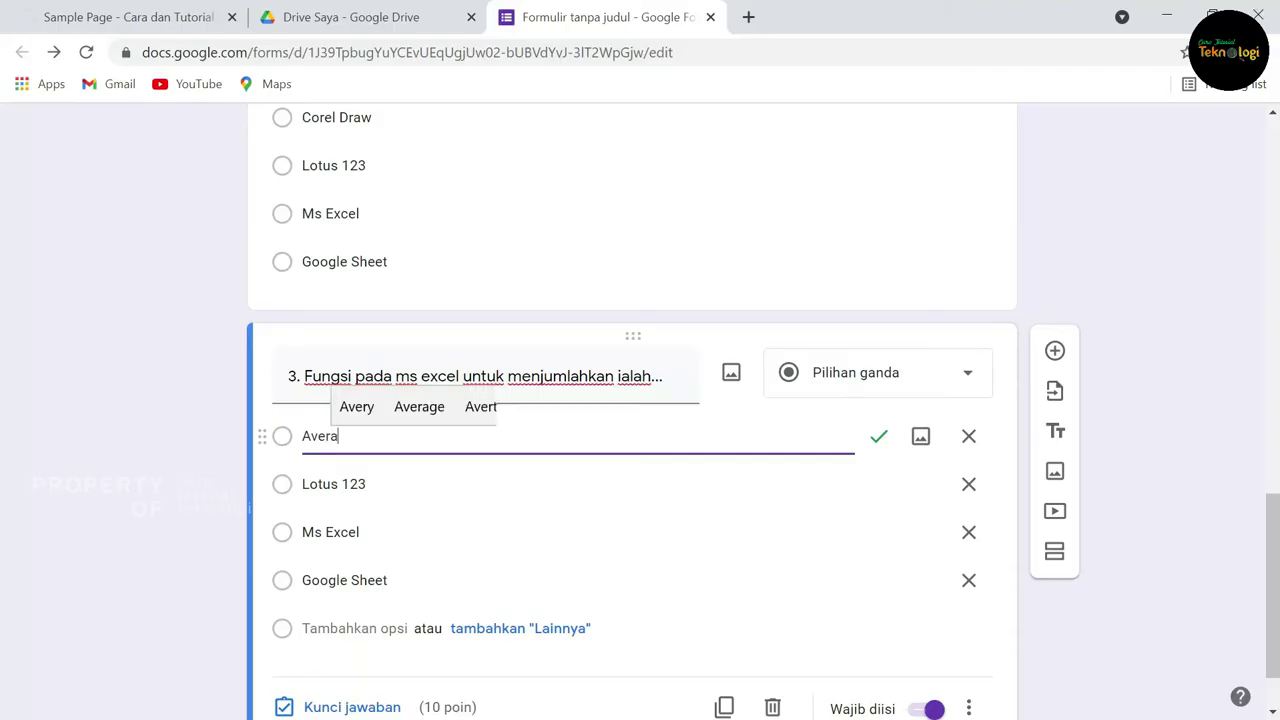
left_click(334, 484)
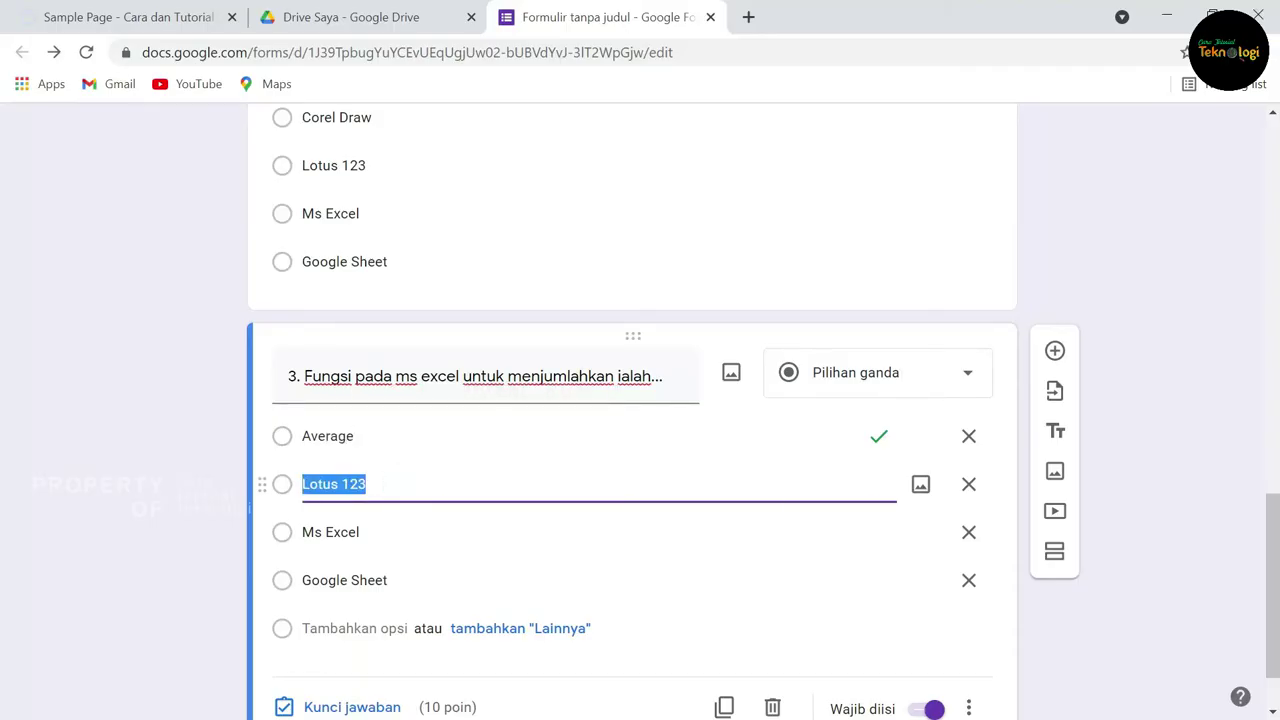
type("Sum")
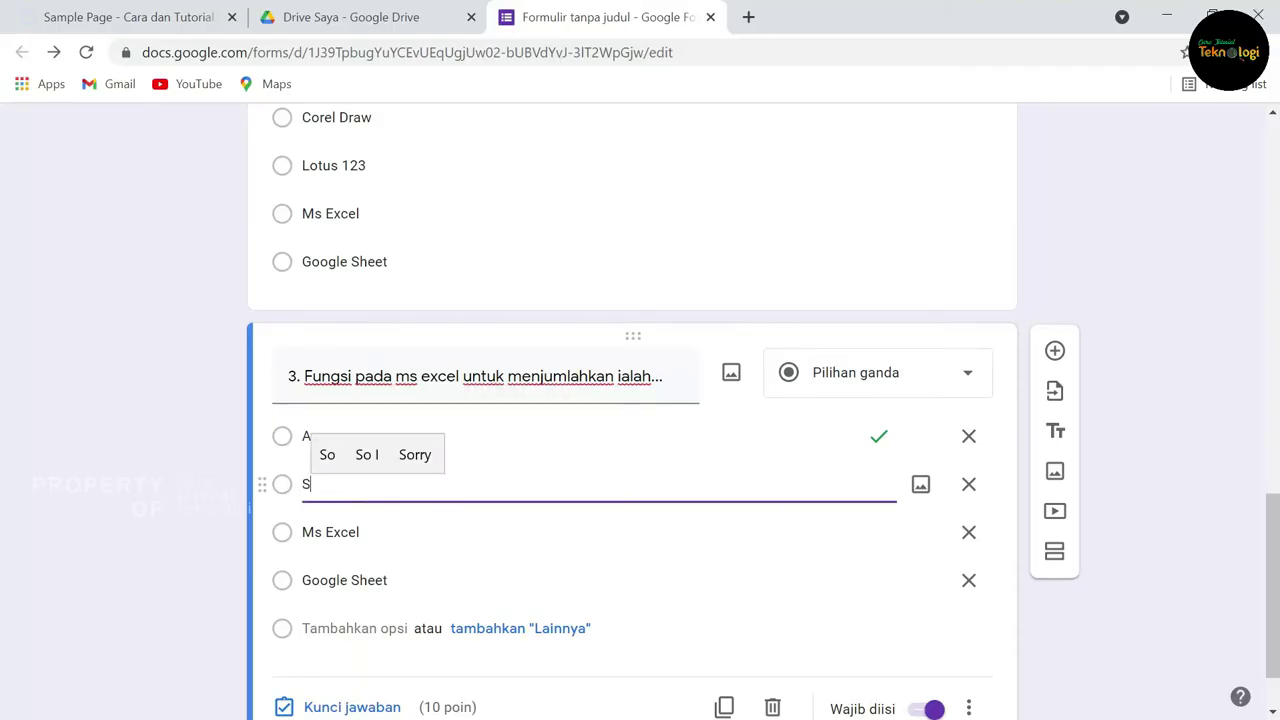
left_click(412, 540)
type("If")
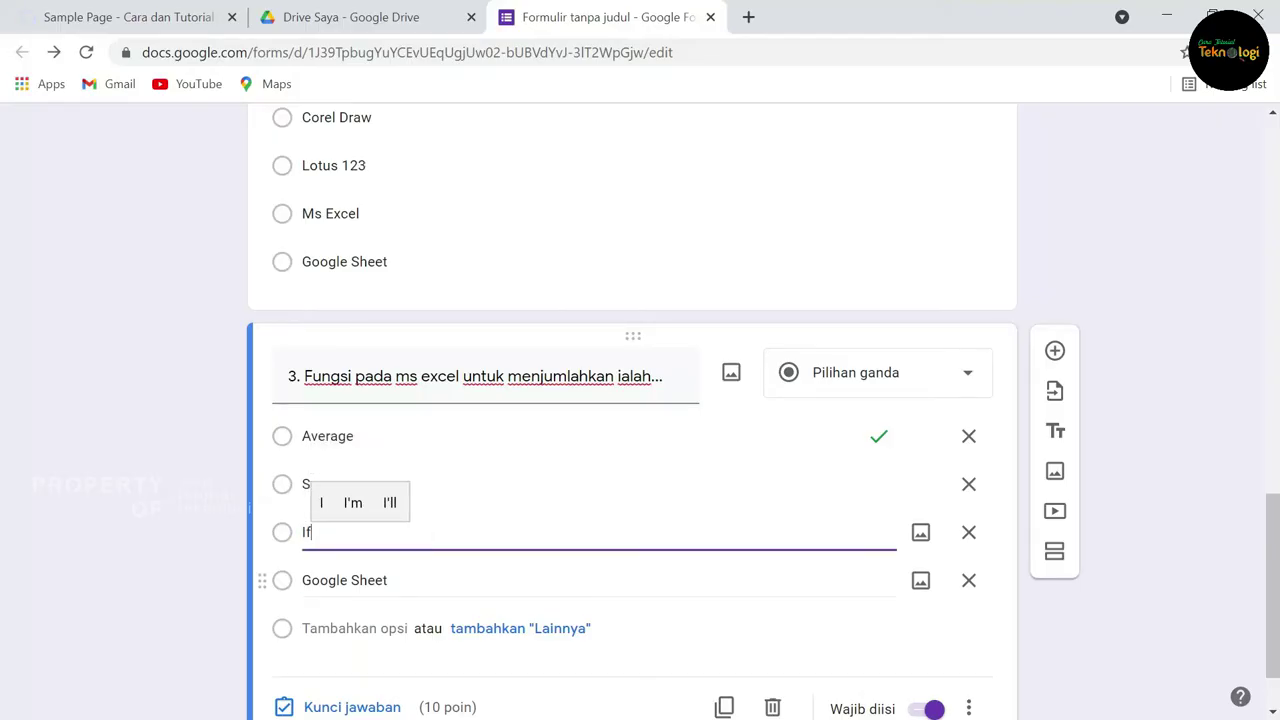
left_click(344, 580)
type("Hlookup")
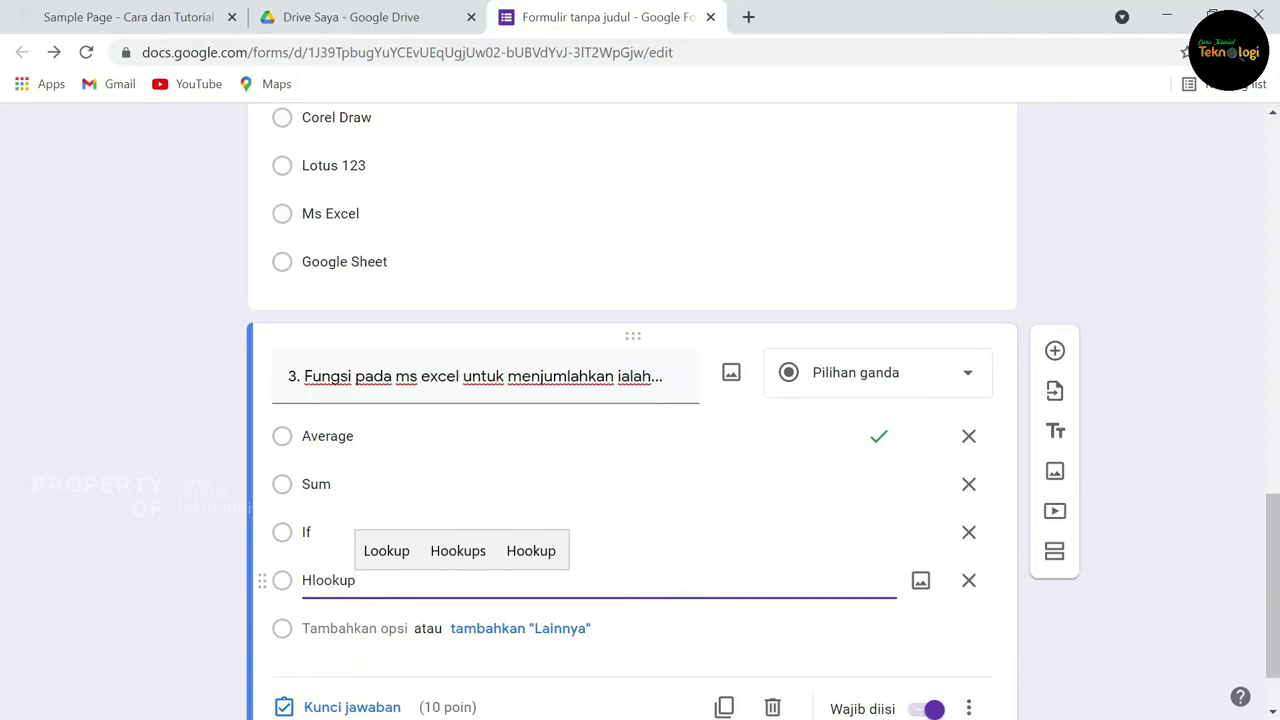
Step: Make "Sum" the correct answer in the answer key of question 3
left_click(1163, 560)
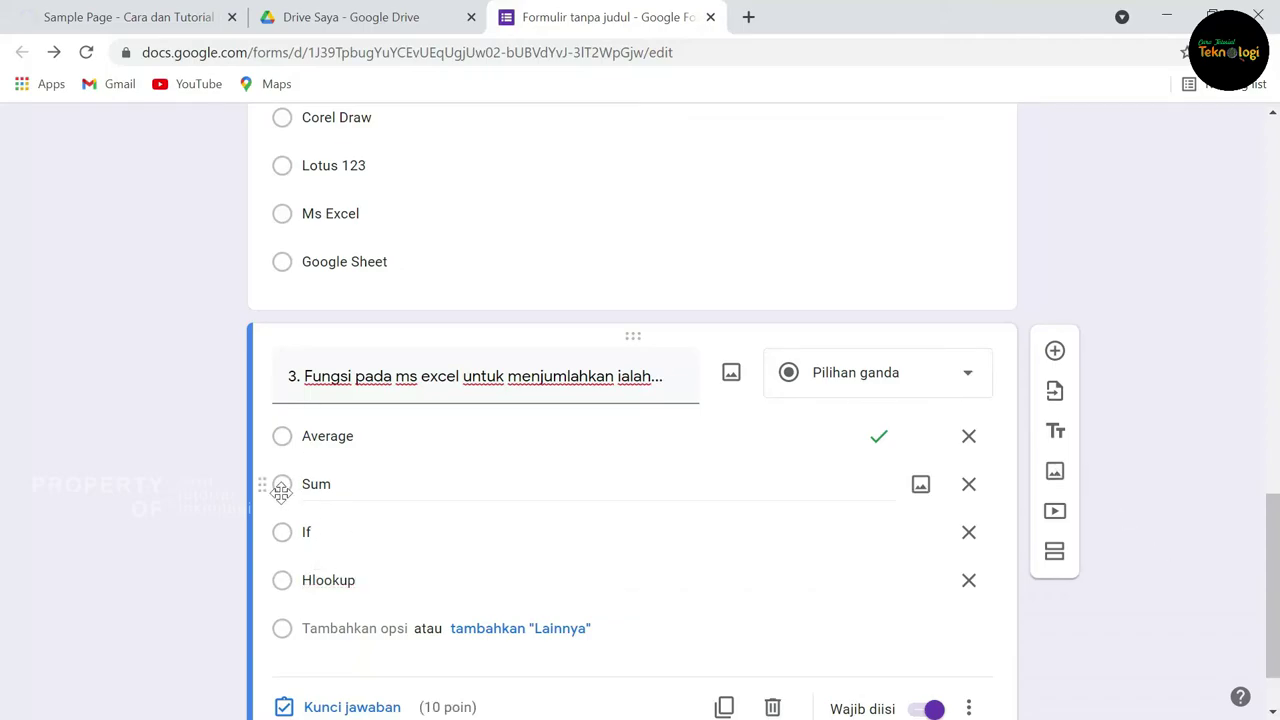
scroll(257, 634, "down", 1)
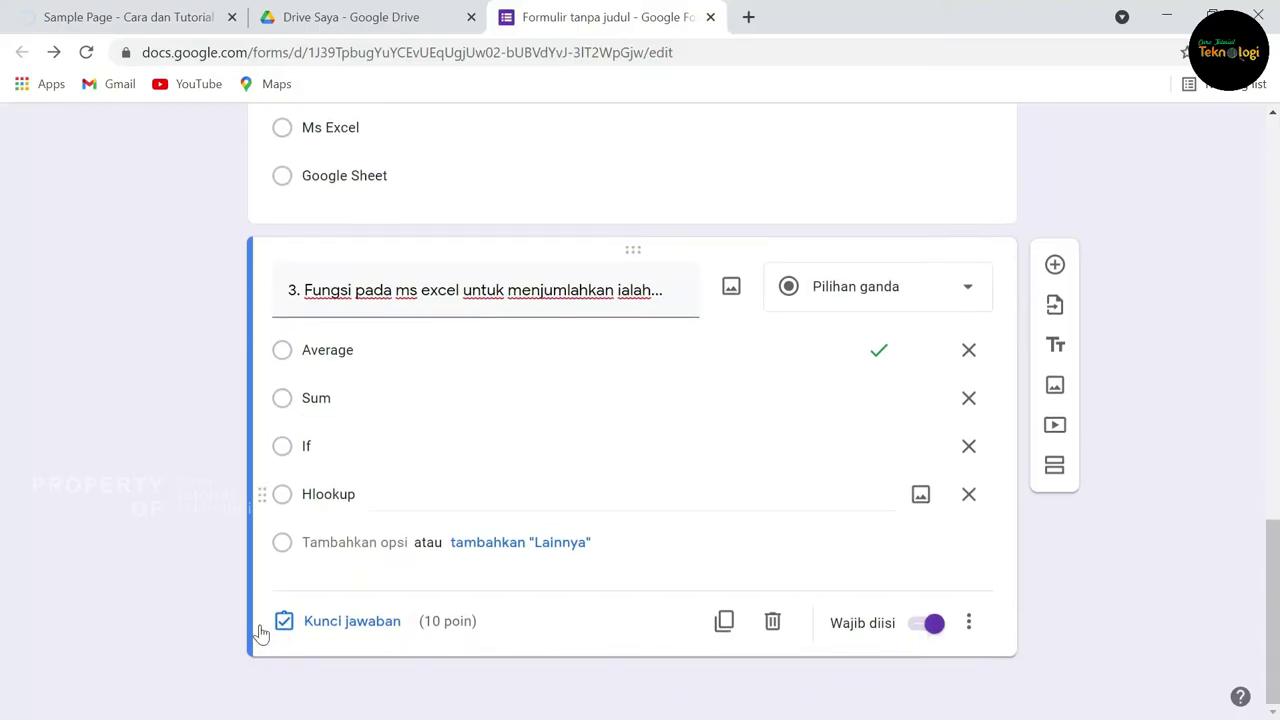
left_click(350, 620)
left_click(302, 405)
left_click(295, 447)
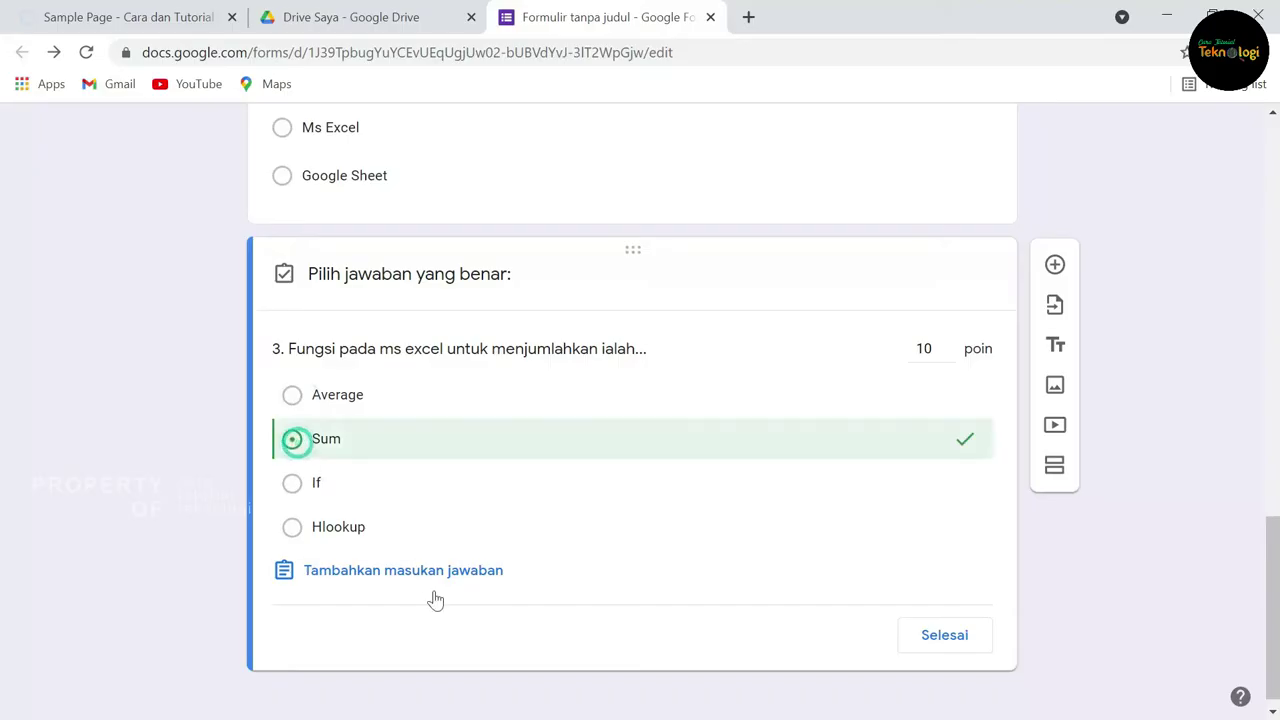
left_click(900, 646)
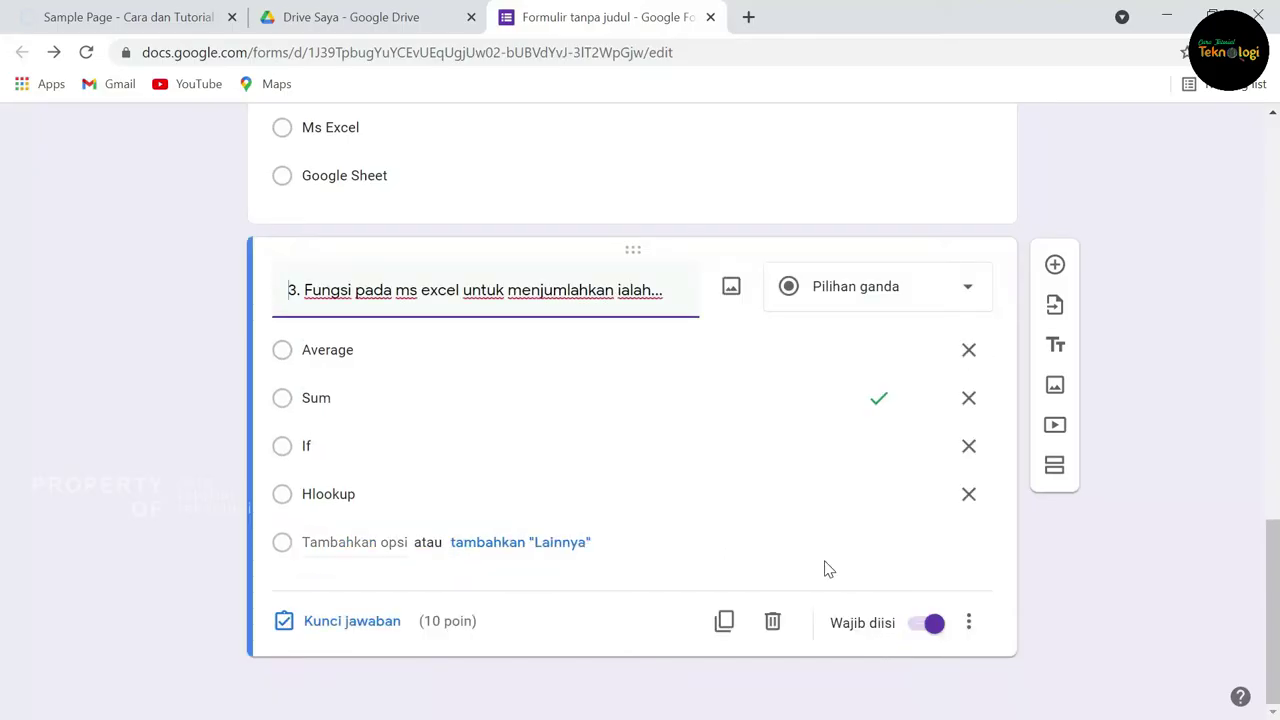
Step: Open a preview of the finished form as respondents see it
scroll(826, 568, "up", 10)
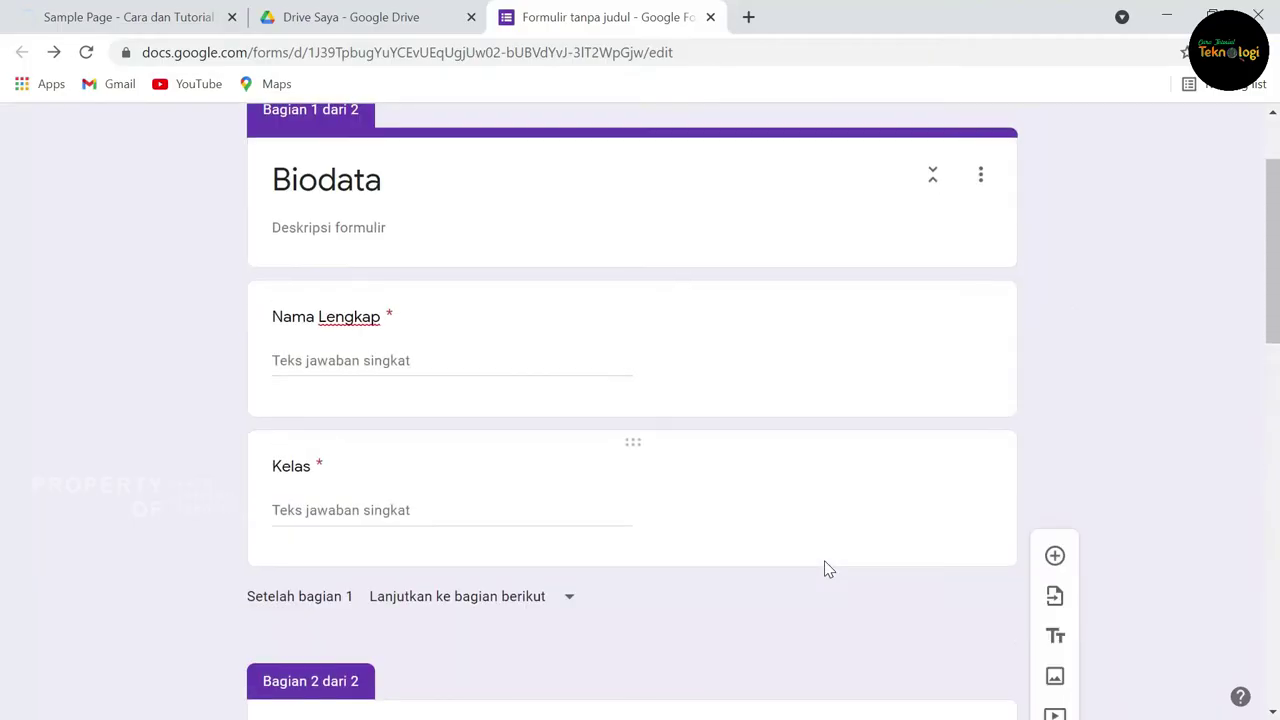
scroll(826, 568, "up", 2)
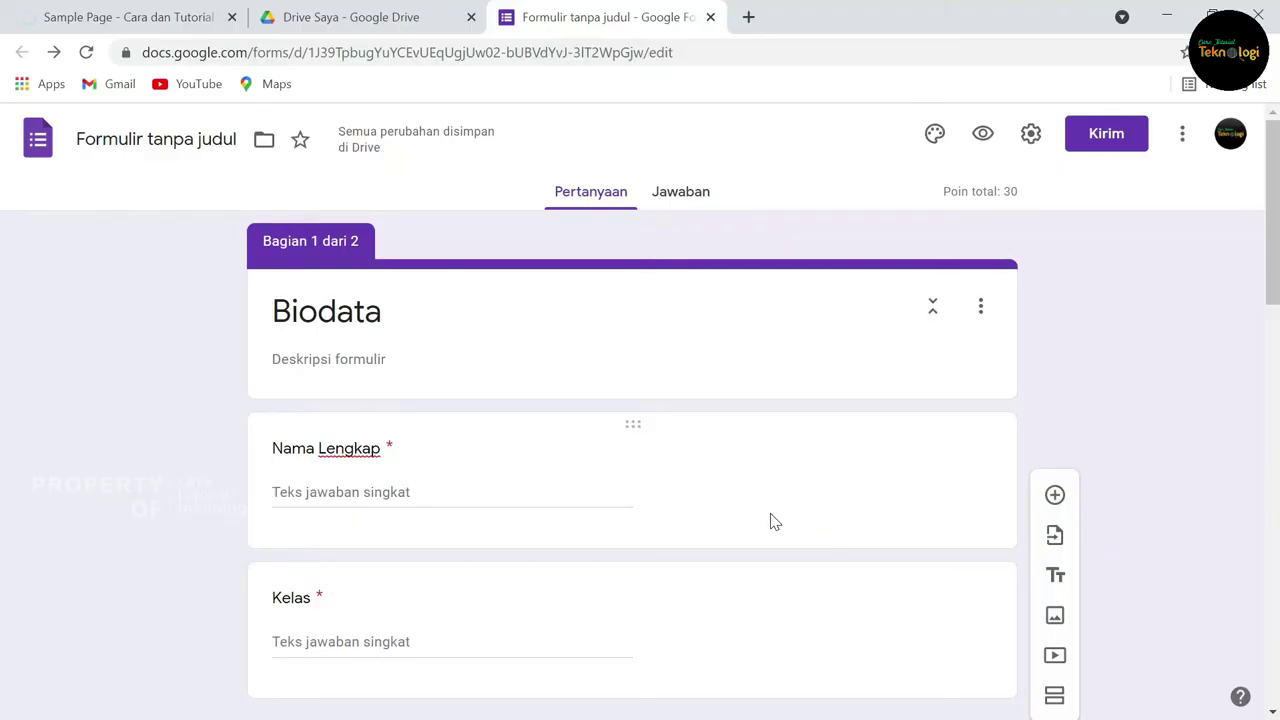
left_click(983, 142)
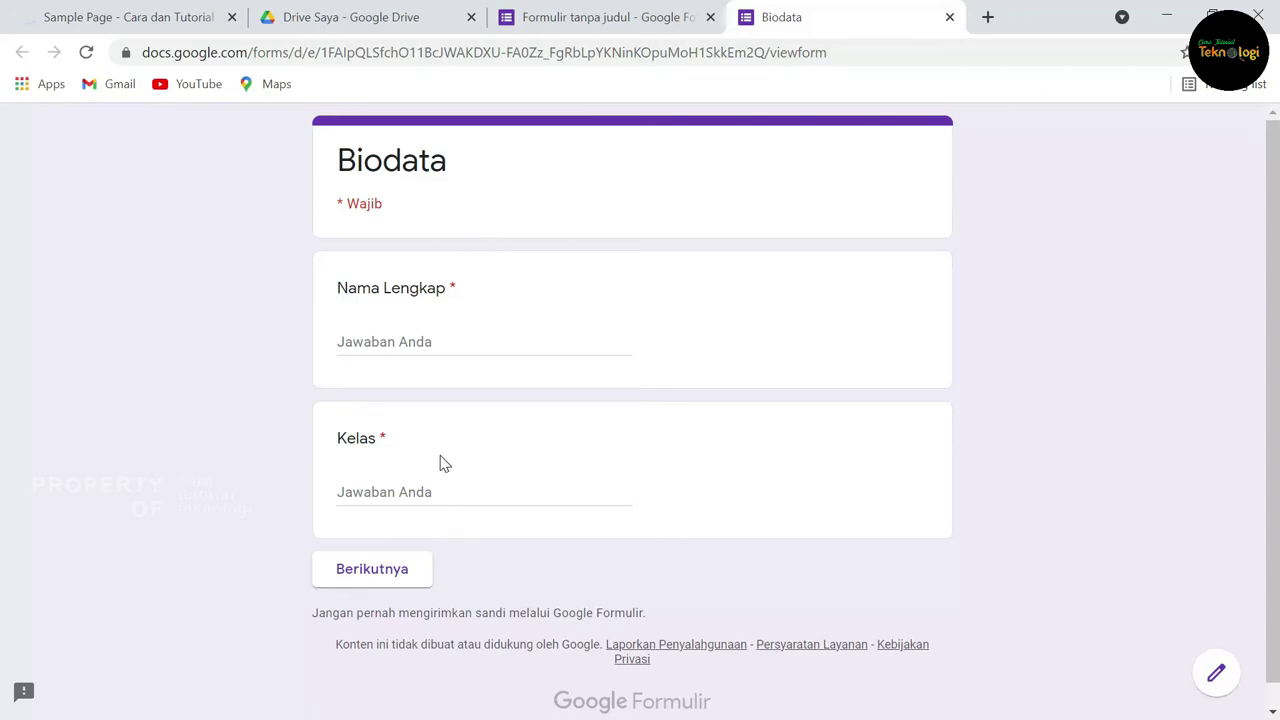
left_click_drag(838, 52, 131, 93)
left_click(1058, 400)
Step: Fill in the Biodata page with "aa" as Nama Lengkap and "1" as Kelas, and continue to the Quiz TIK section
left_click(488, 342)
type("aa")
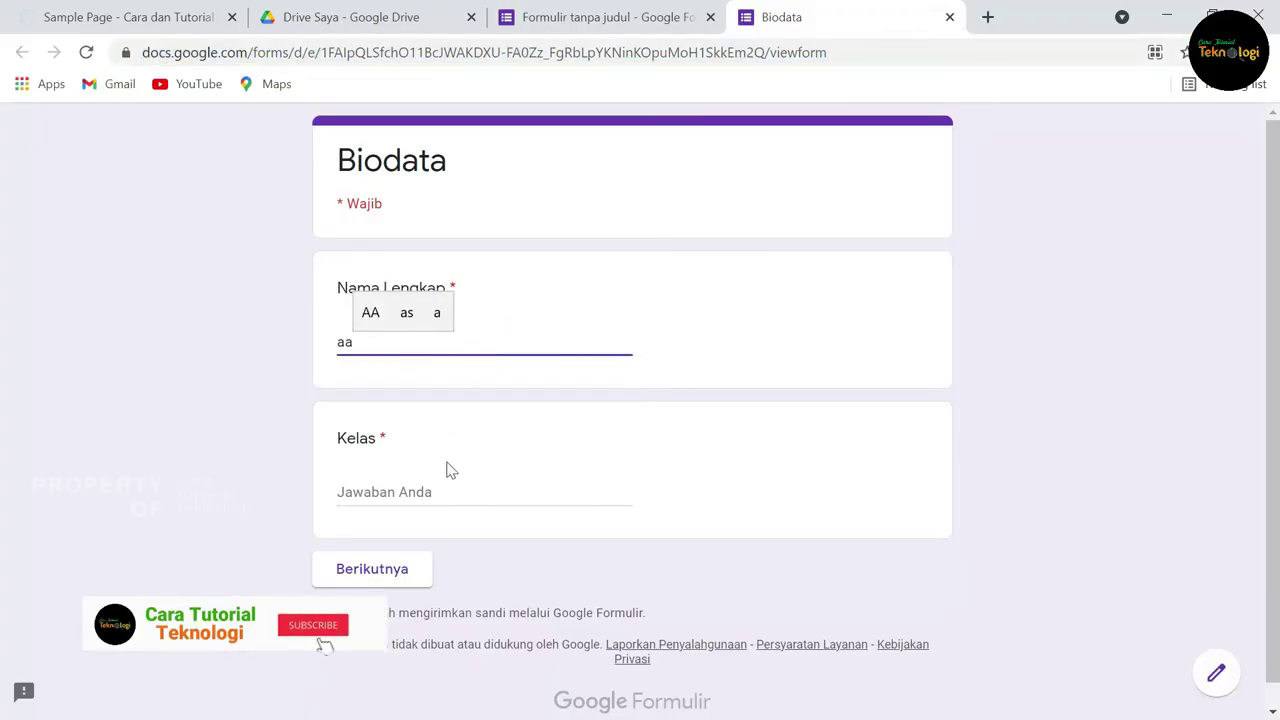
left_click(409, 578)
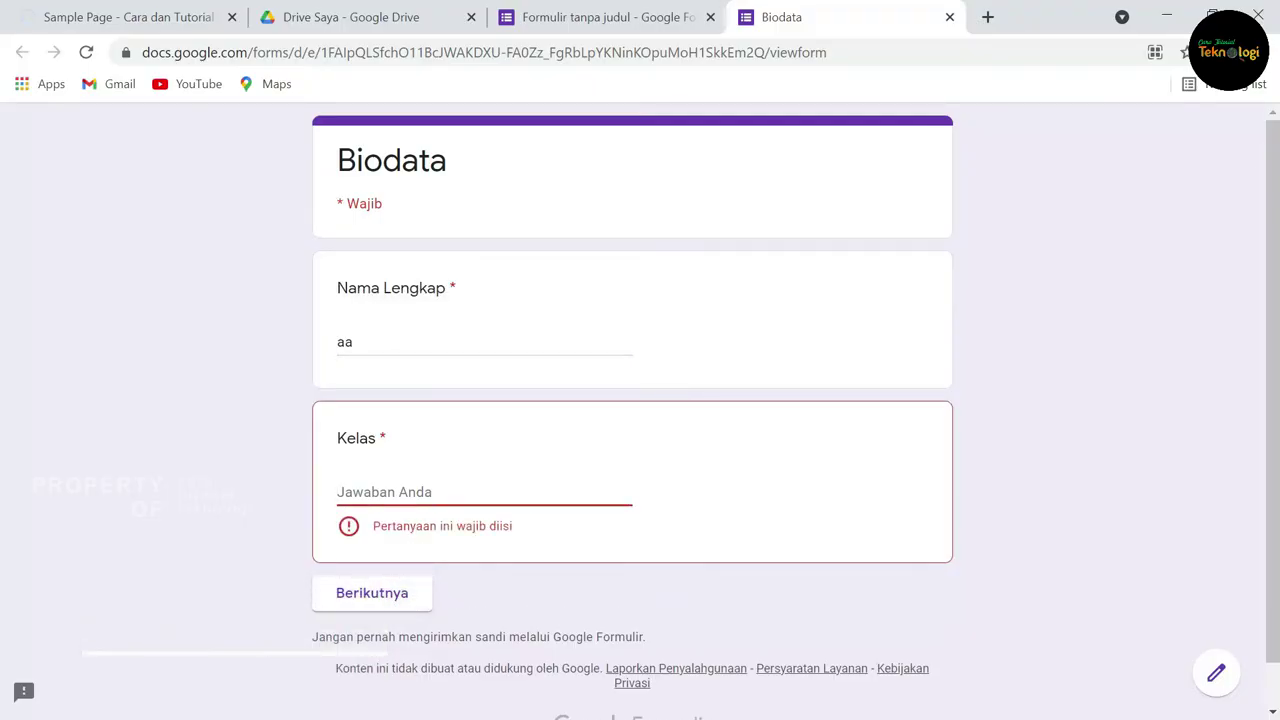
type("1")
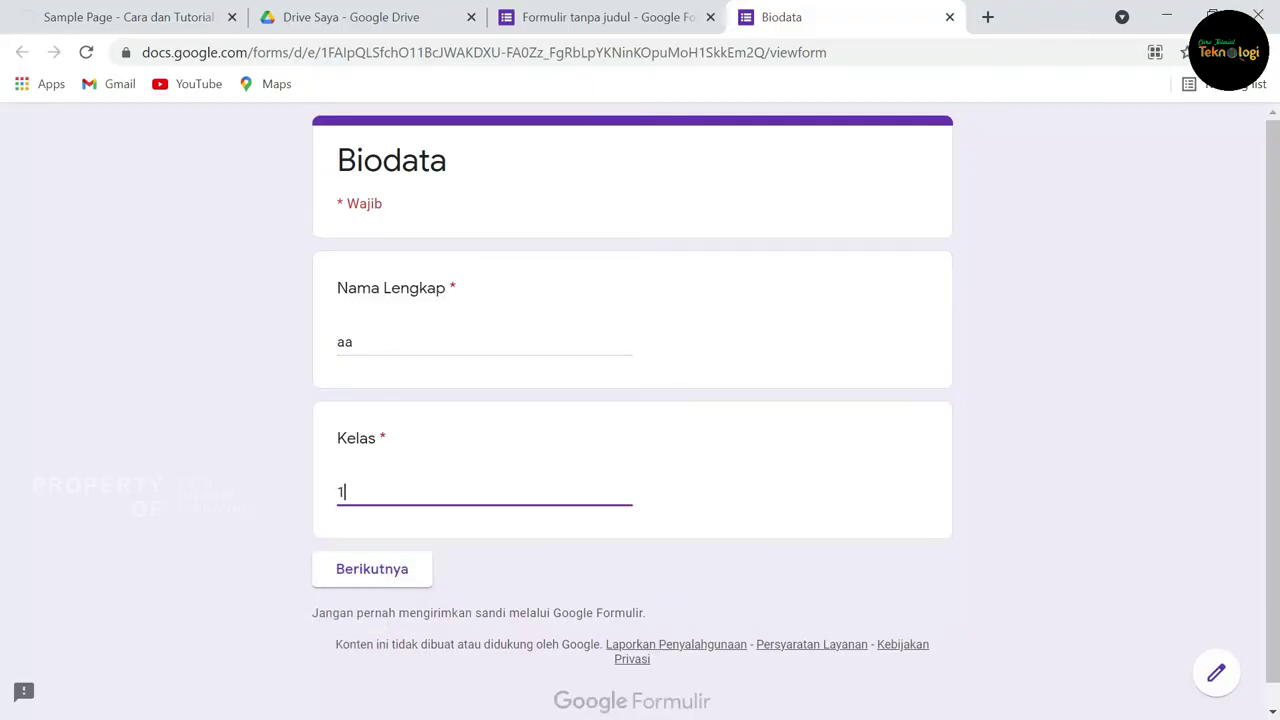
left_click(401, 579)
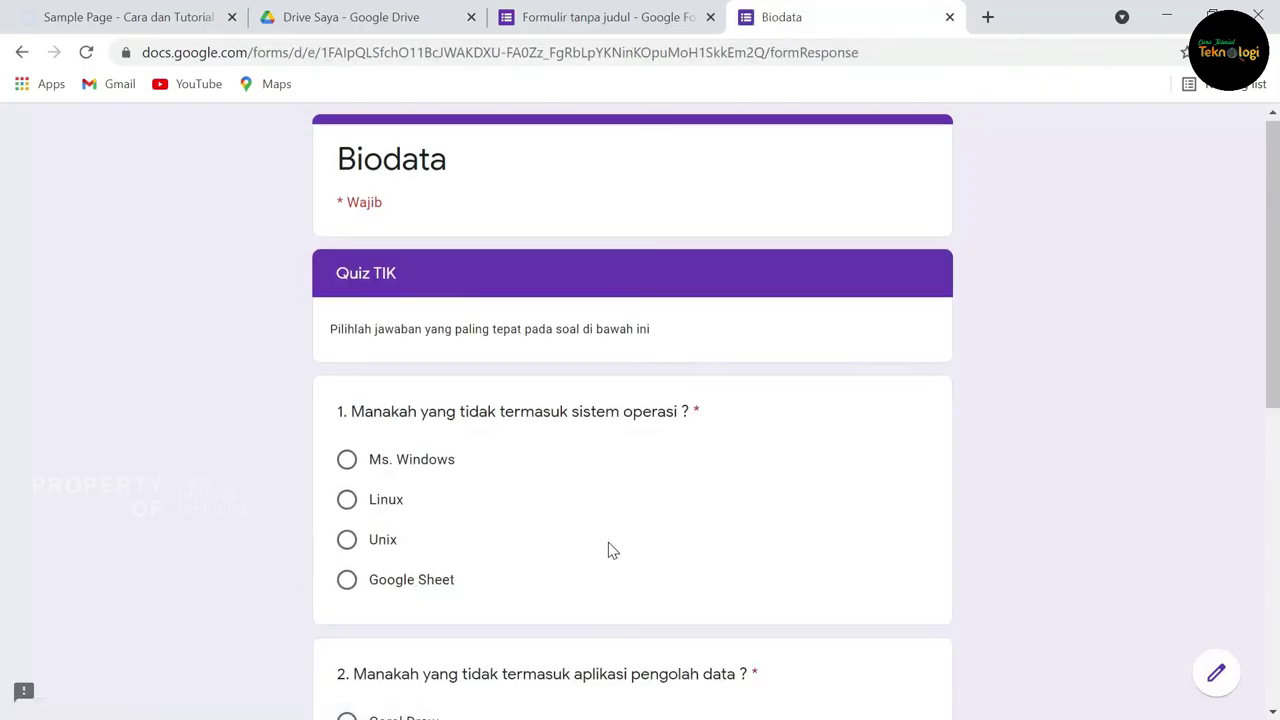
Step: Answer the three quiz questions with "Google Sheet", "Lotus 123" and "Sum", and submit the response
scroll(608, 545, "down", 3)
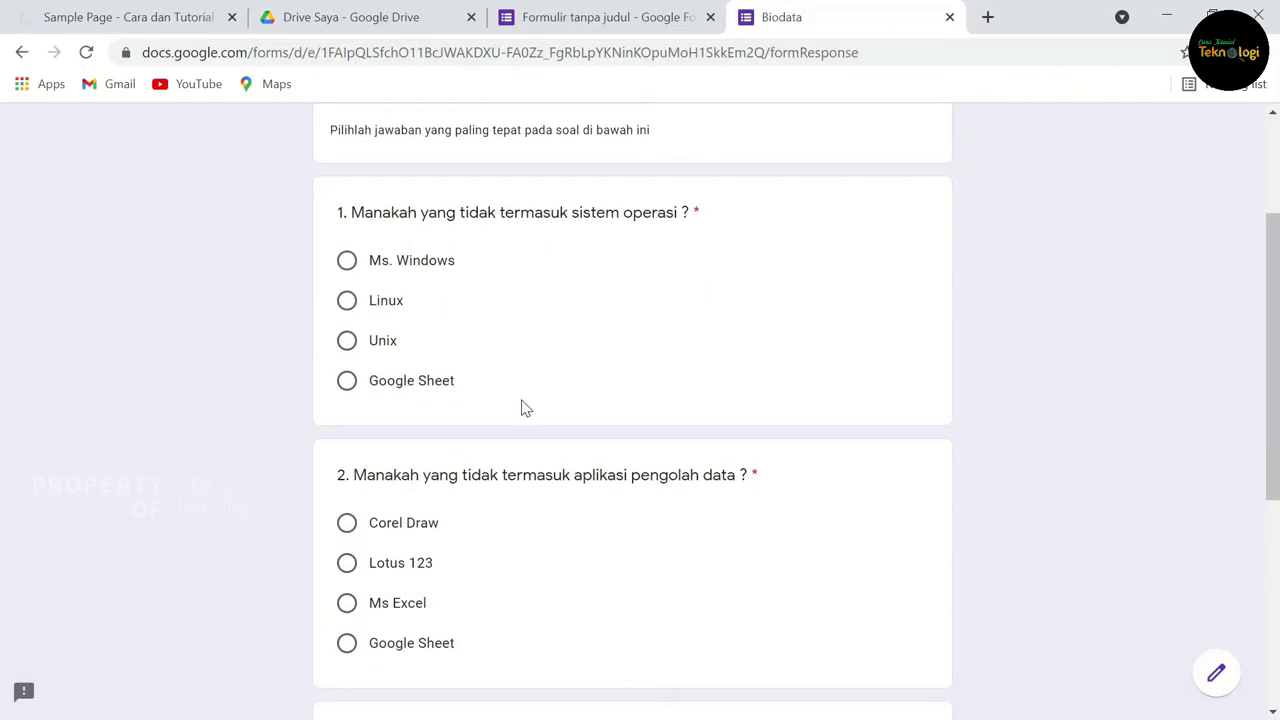
left_click(346, 386)
scroll(538, 566, "down", 2)
left_click(346, 462)
scroll(531, 494, "down", 3)
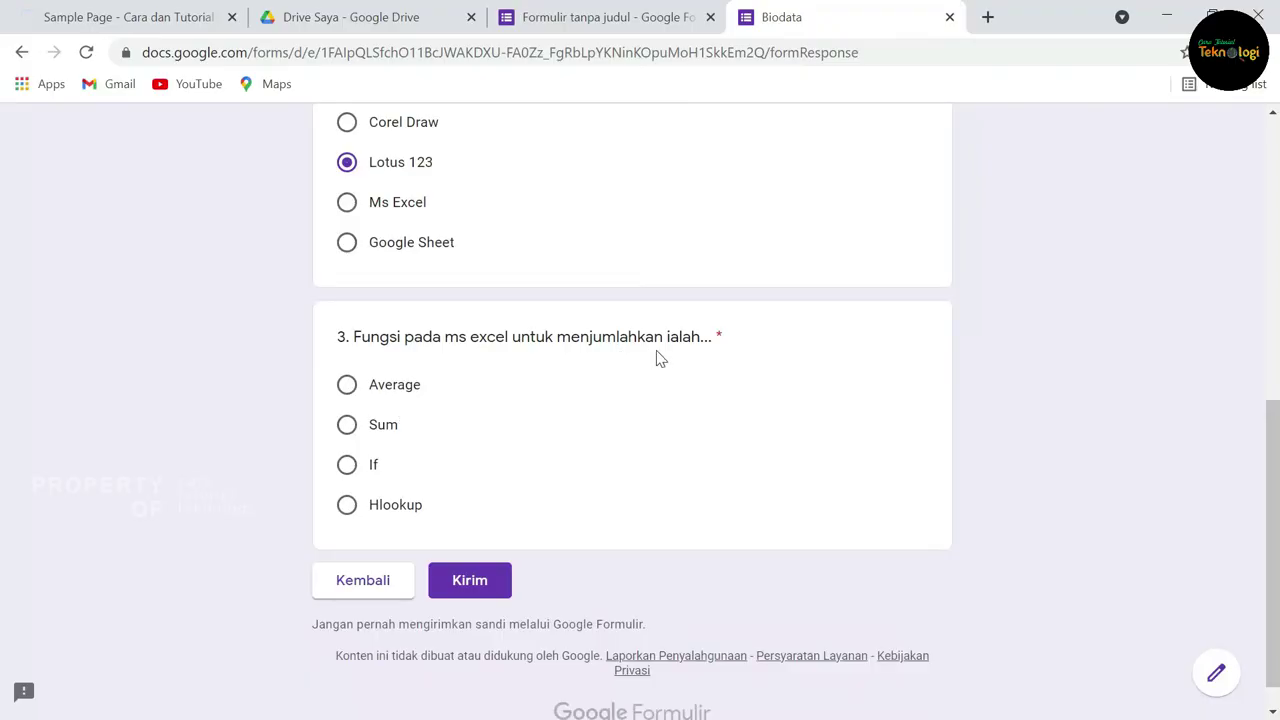
left_click(352, 428)
left_click(488, 588)
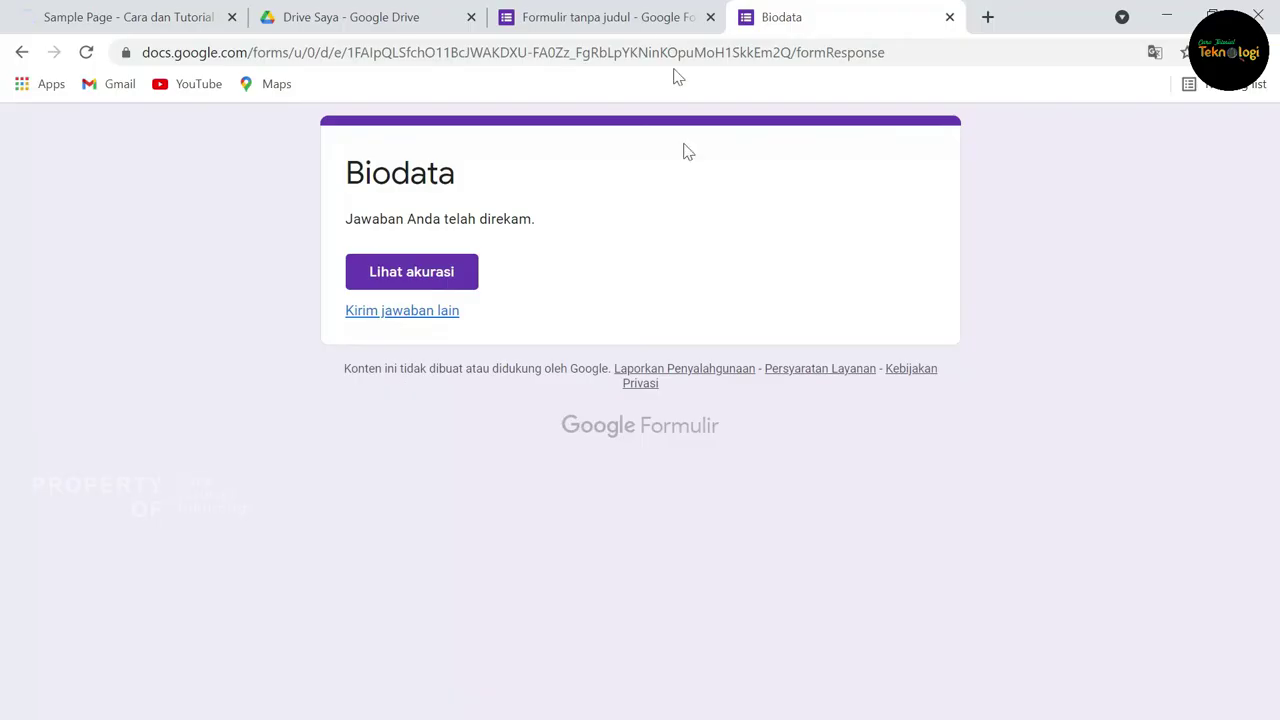
Step: Return to the form editor and examine the response summary, including the score distribution, frequently missed questions and per-question answers
left_click(641, 20)
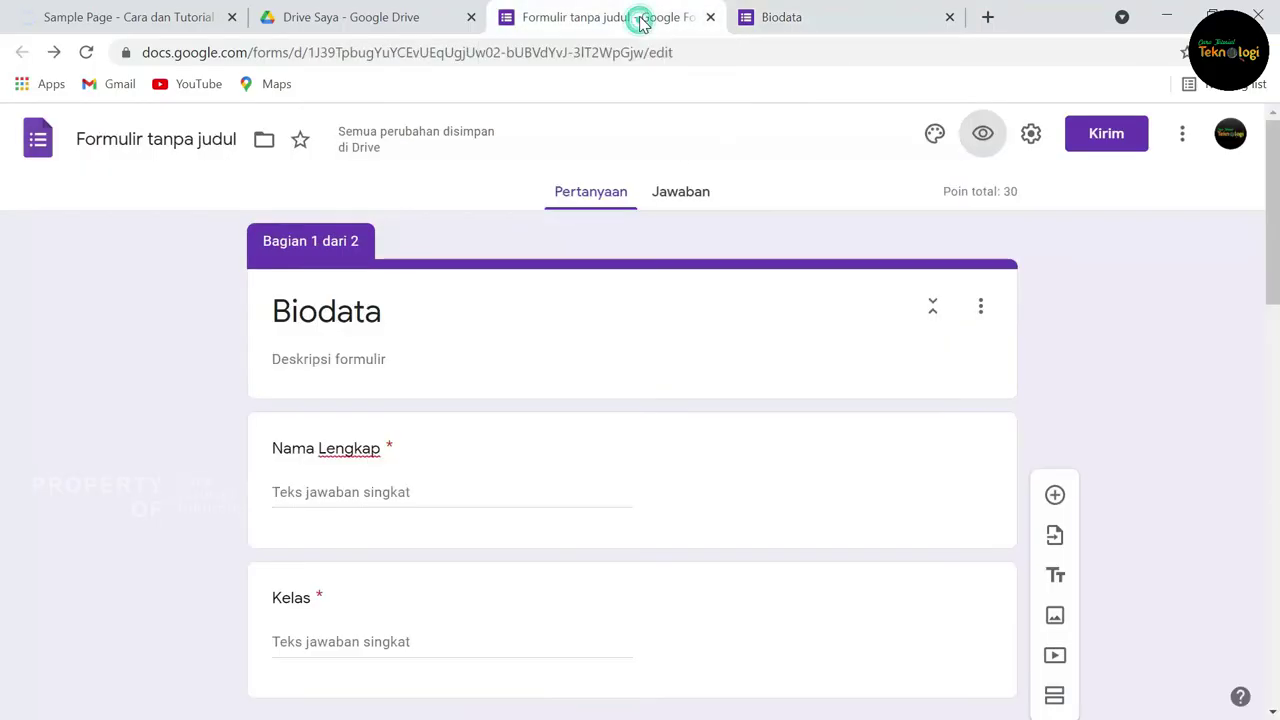
left_click(679, 199)
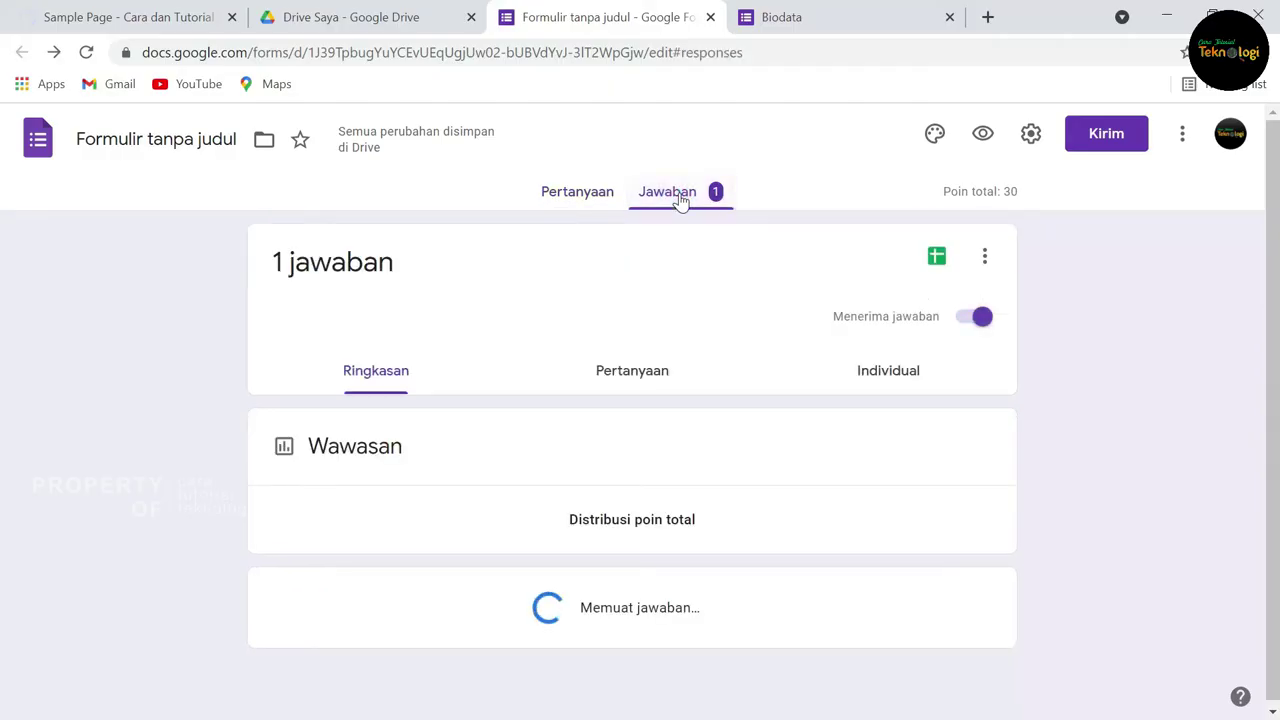
scroll(437, 468, "down", 1)
scroll(437, 468, "down", 4)
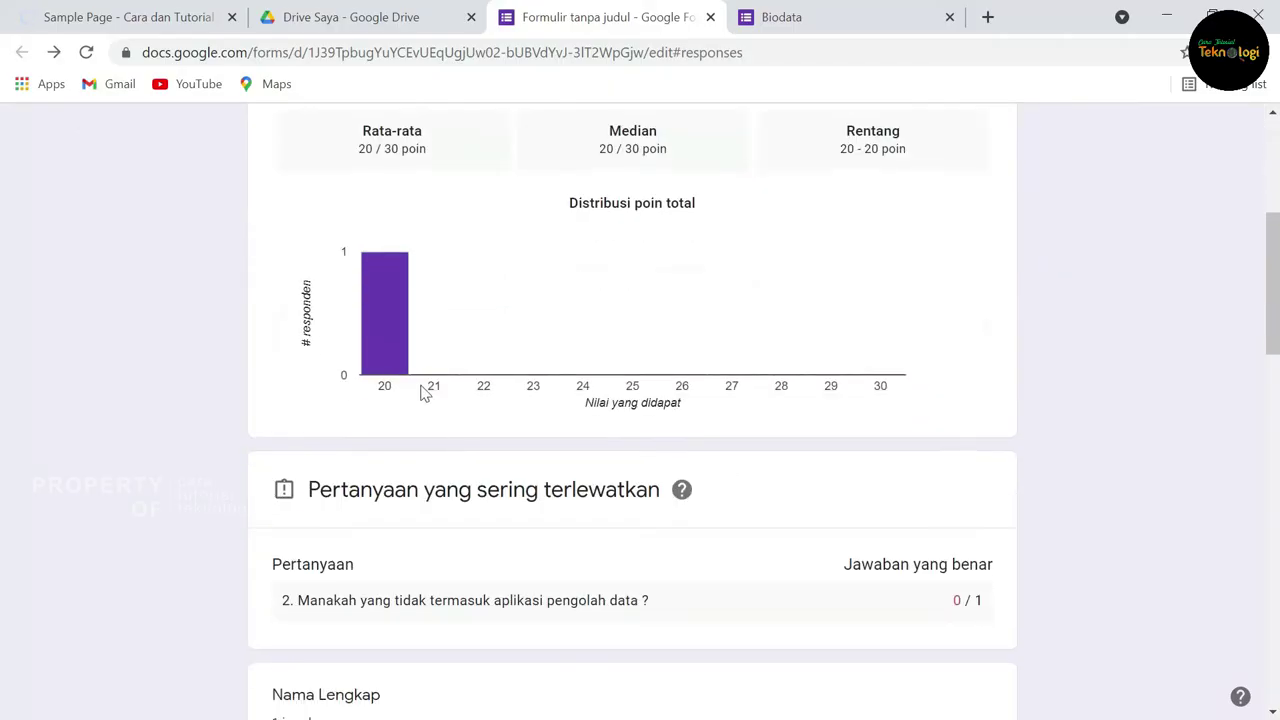
scroll(666, 424, "down", 2)
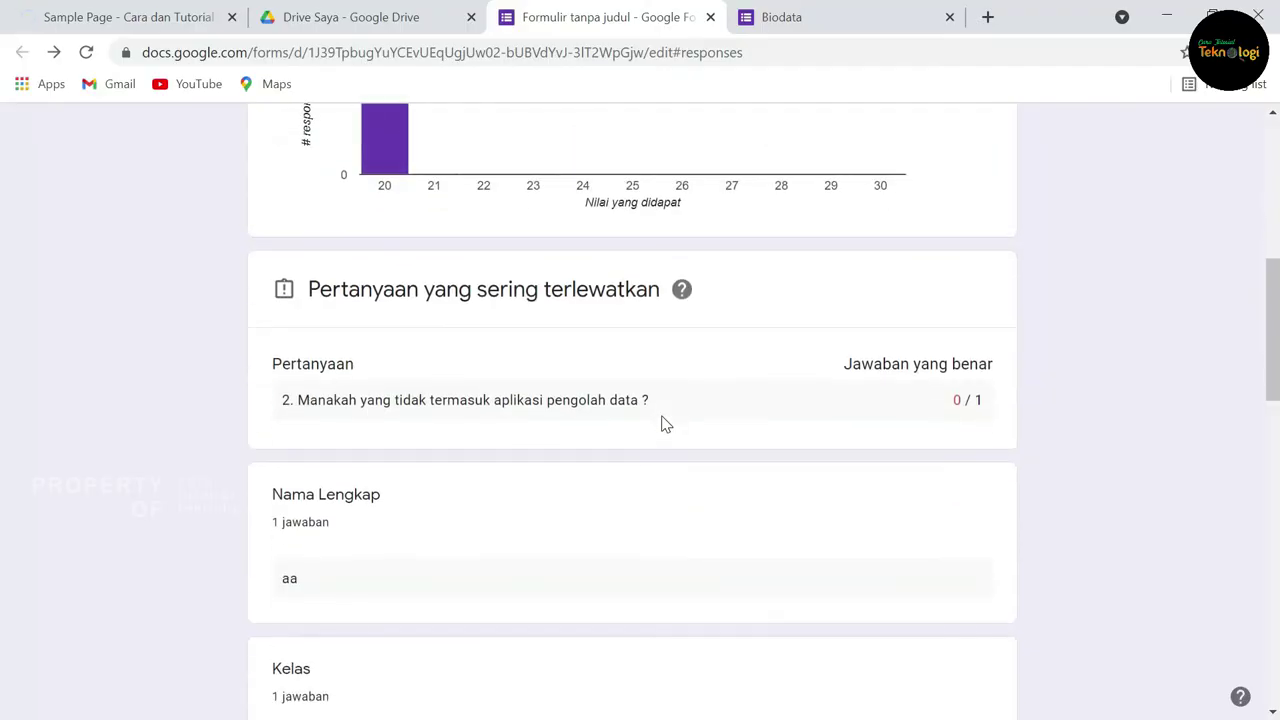
scroll(663, 343, "up", 3)
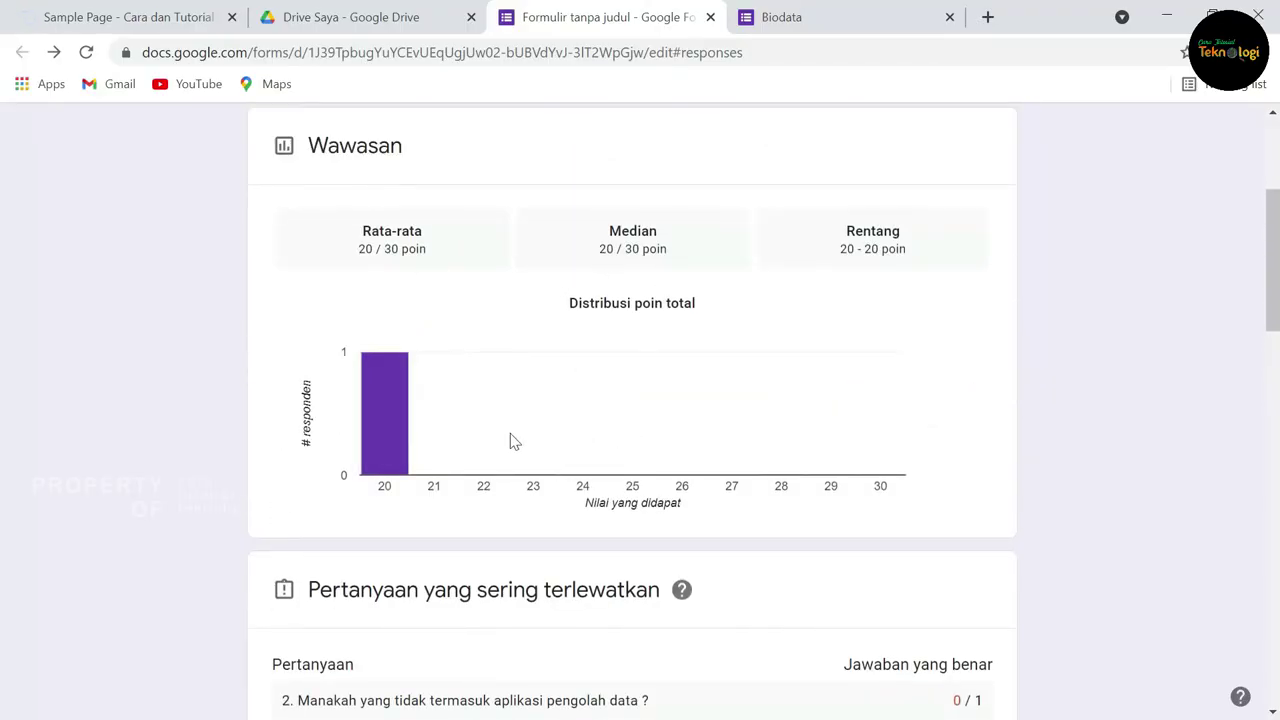
scroll(510, 440, "down", 8)
scroll(510, 440, "down", 2)
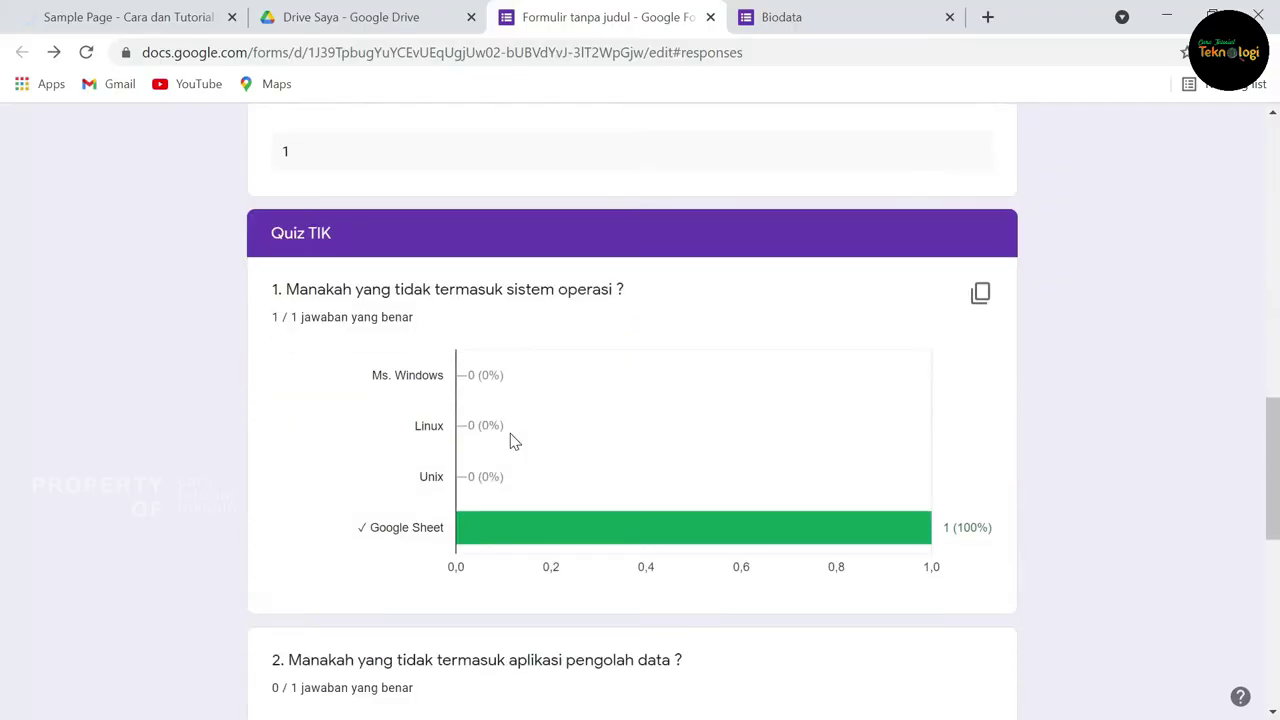
scroll(510, 440, "up", 6)
scroll(600, 457, "up", 5)
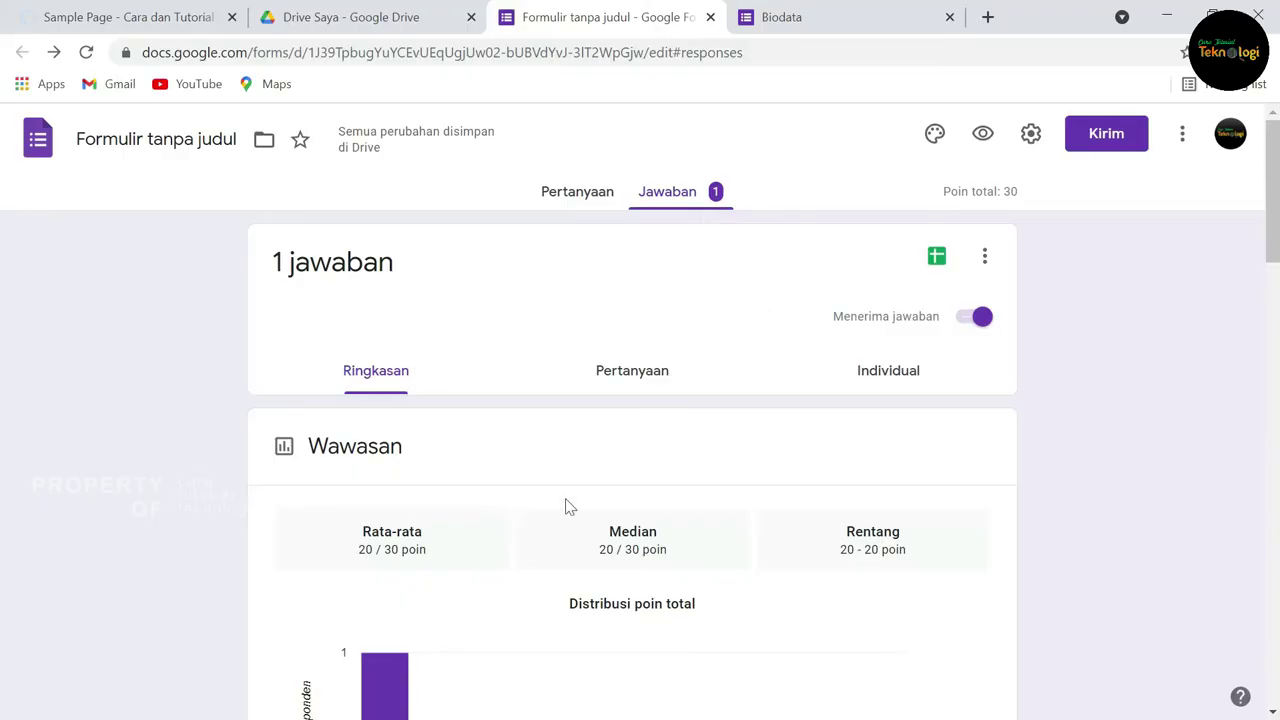
Step: Create a new spreadsheet for the form's responses and open its title for editing
left_click(938, 262)
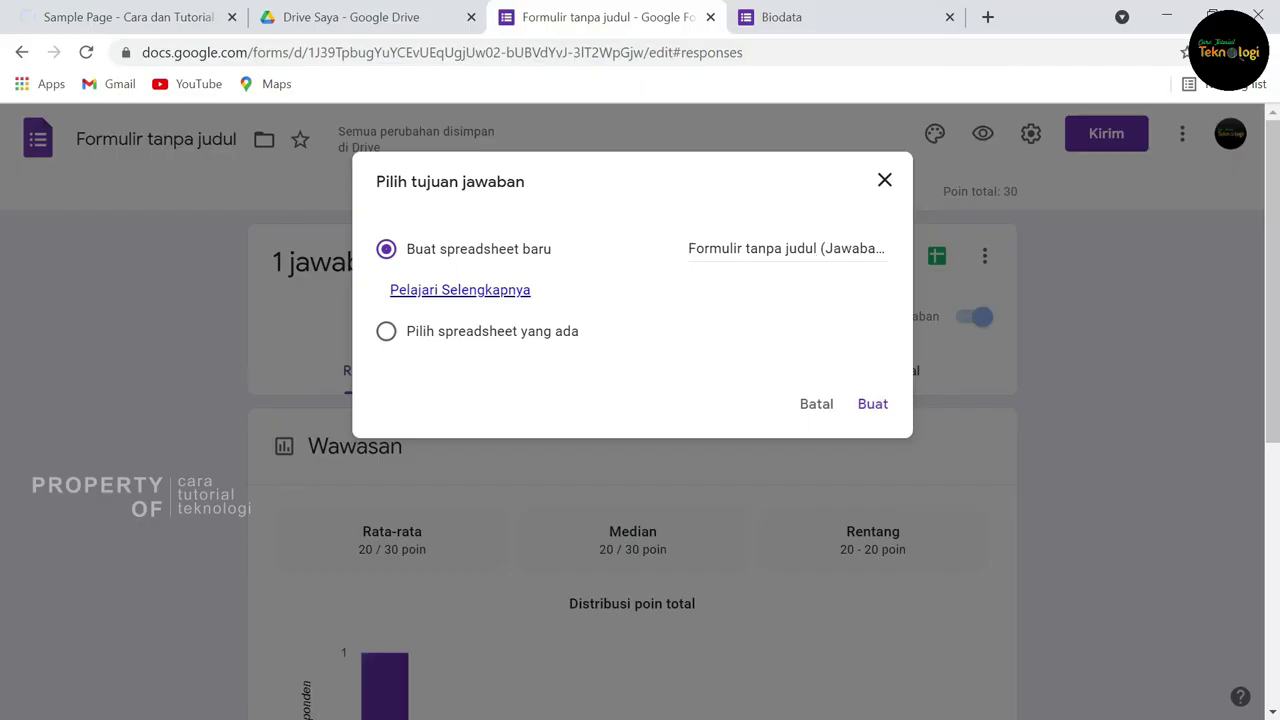
left_click(873, 405)
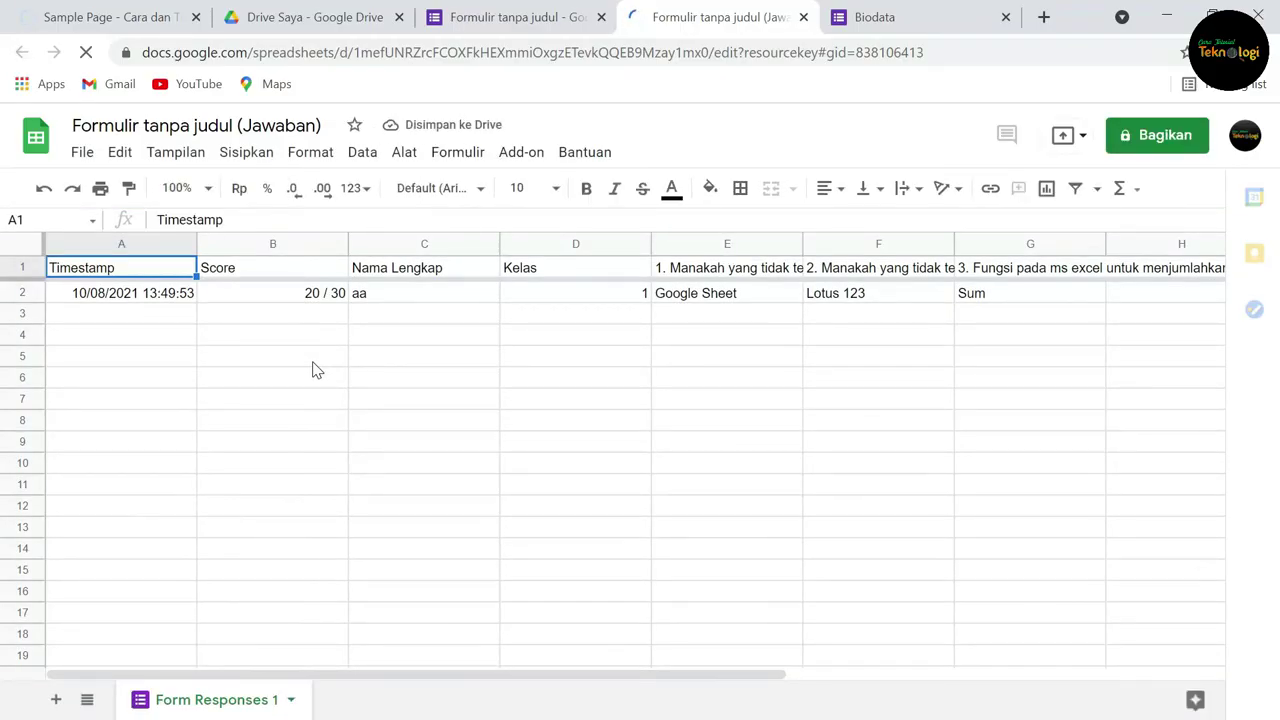
left_click(306, 126)
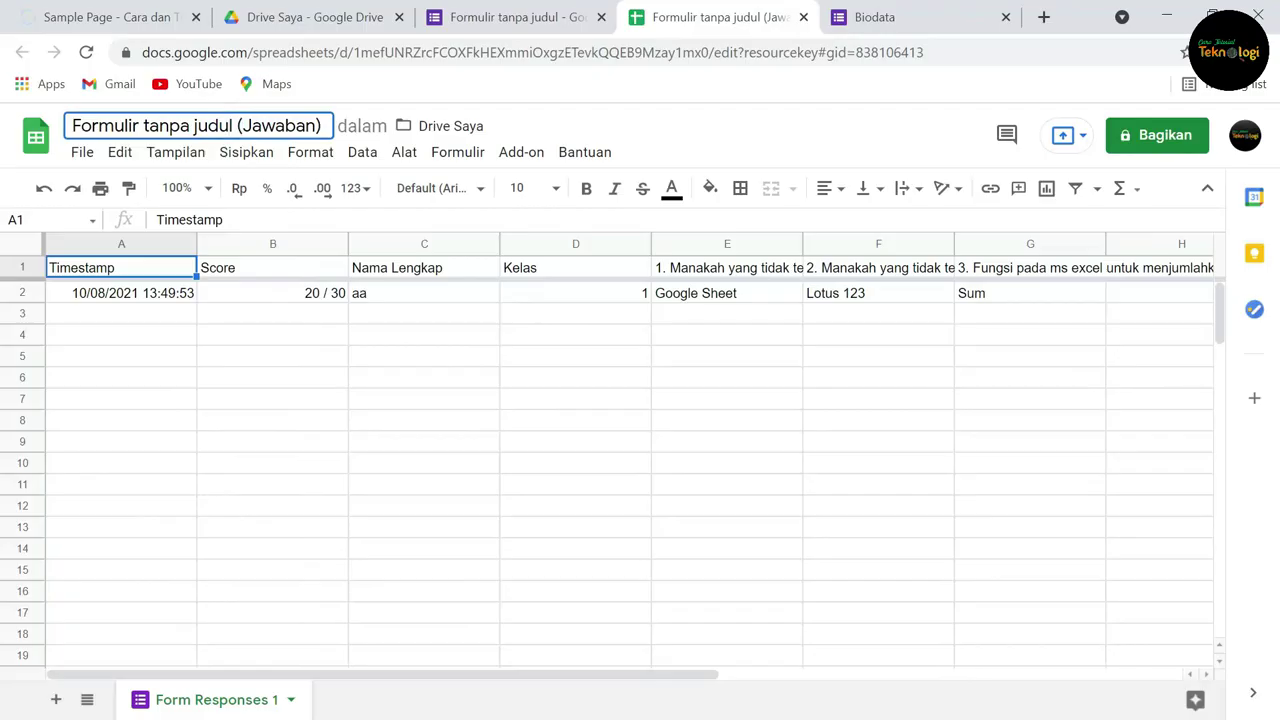
key("ctrl+a")
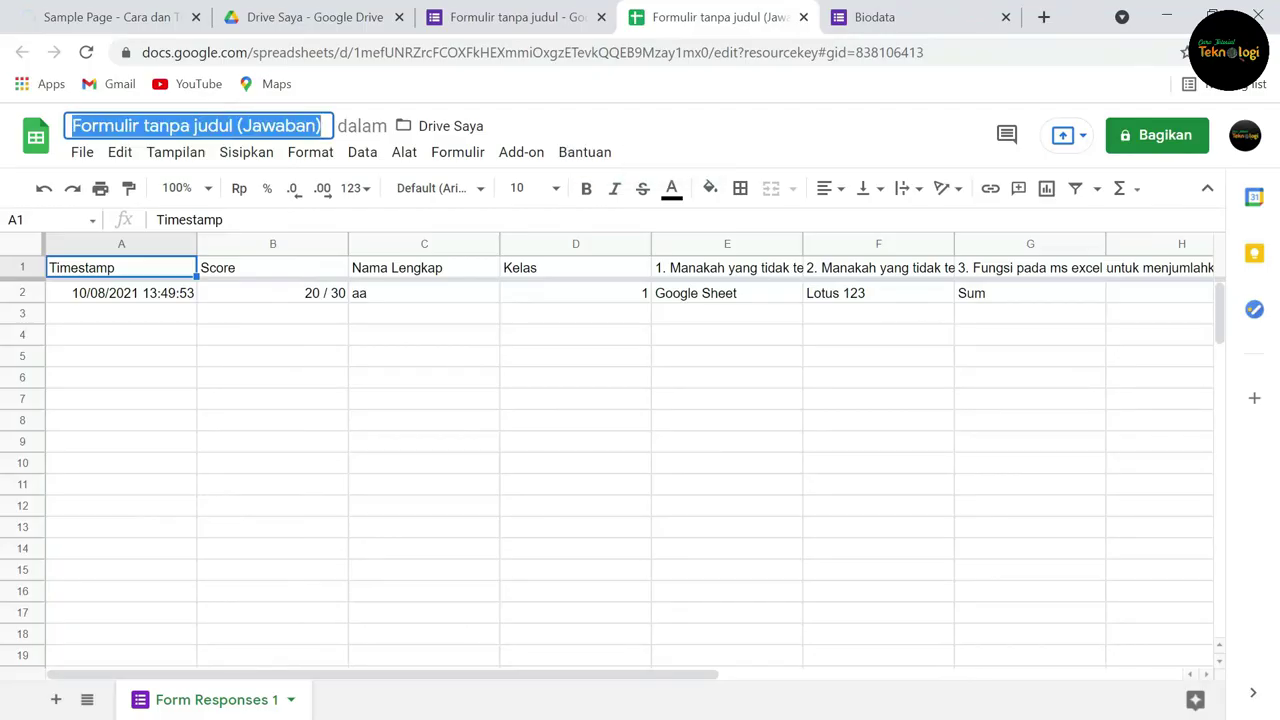
Step: Switch back to the form and rename it "Quiz 1 TIK"
left_click(508, 18)
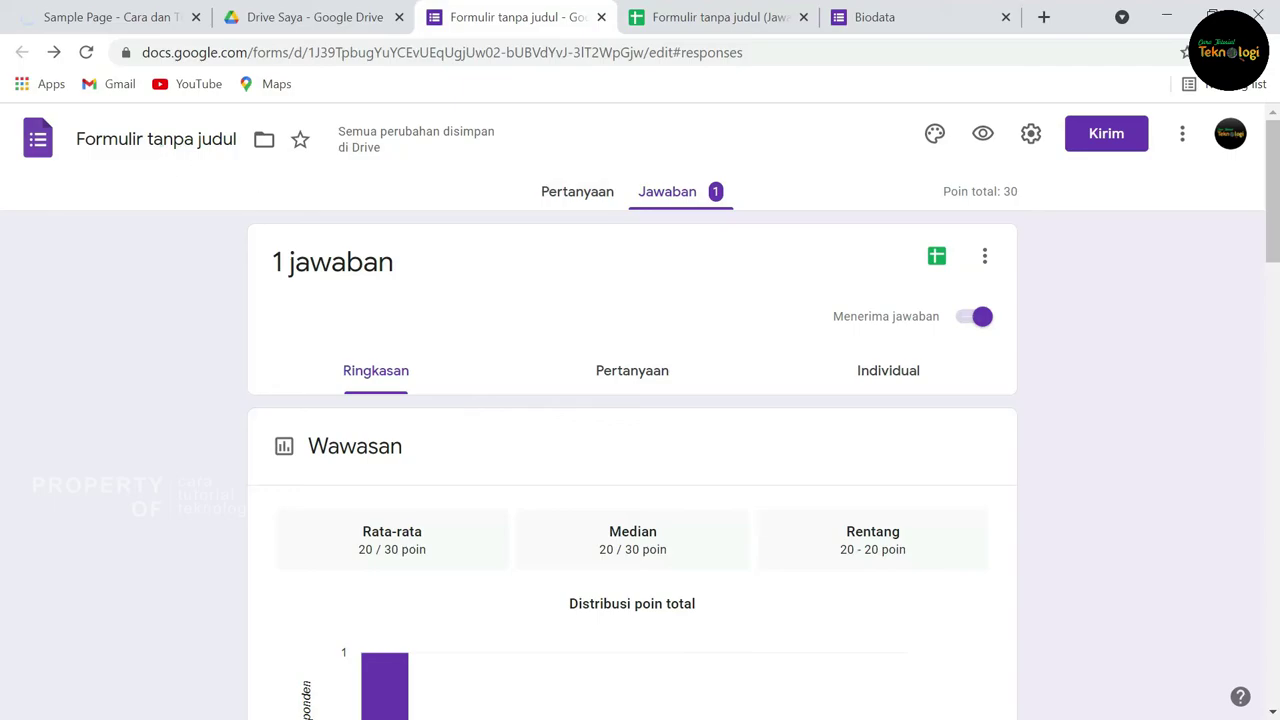
type("Biodata")
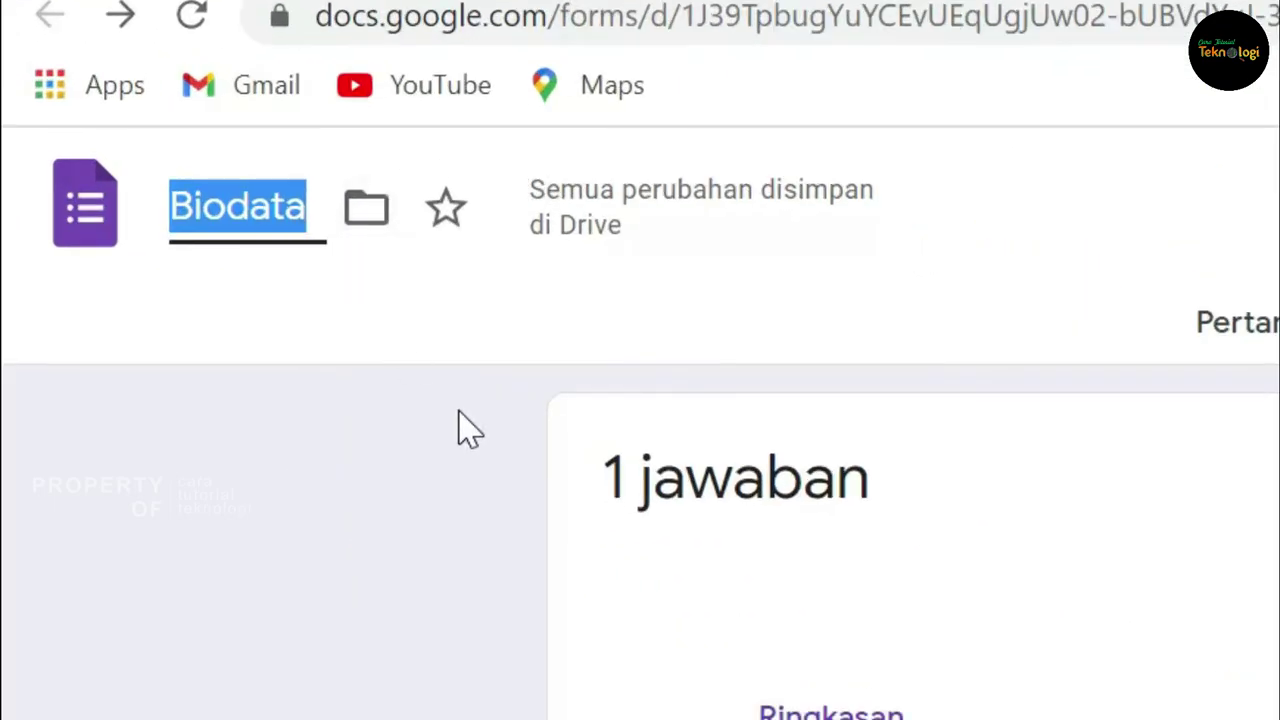
type("Quiz 1")
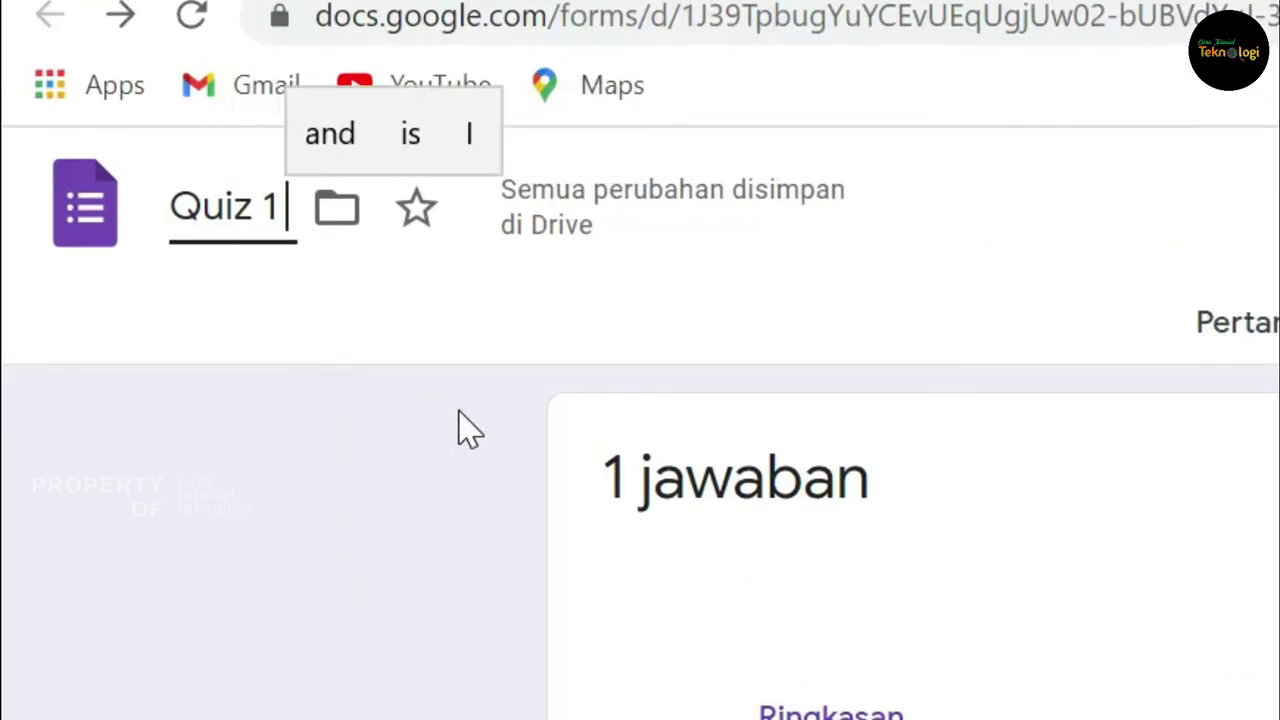
type(" TIK")
Step: Rename the response spreadsheet "Quiz 1 TIK rekapan"
left_click(677, 17)
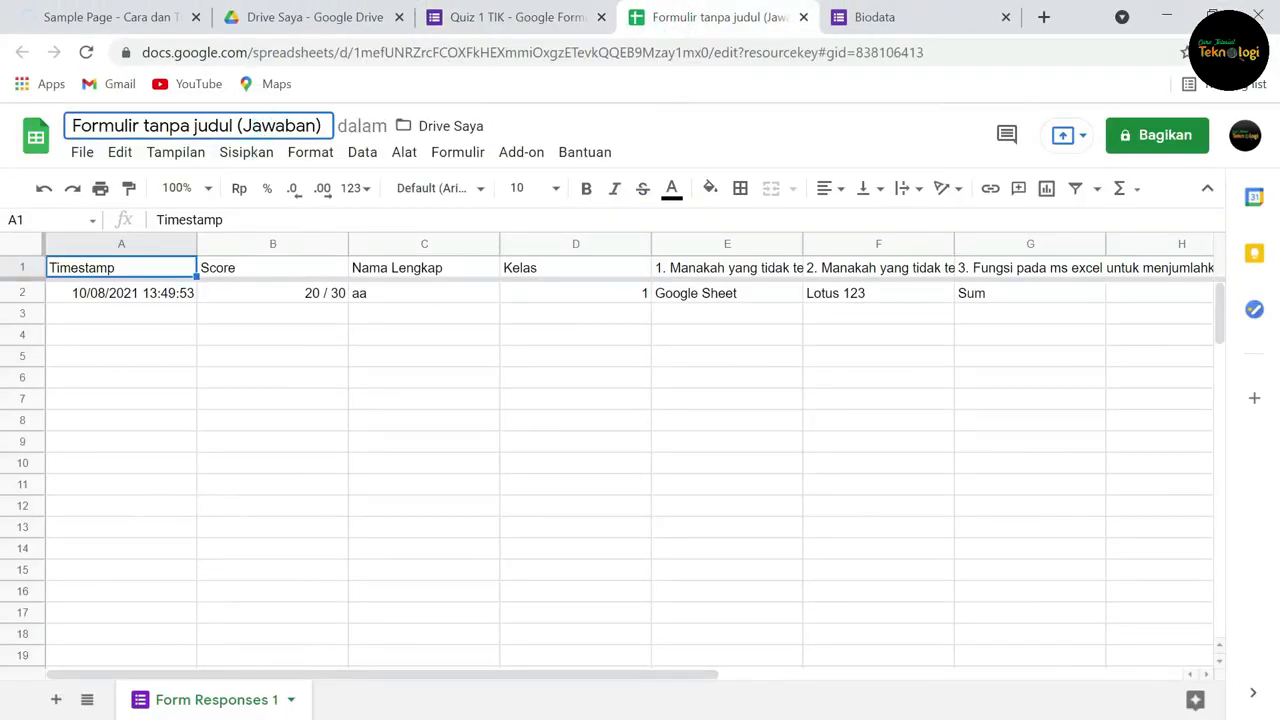
left_click(196, 125)
type("Q")
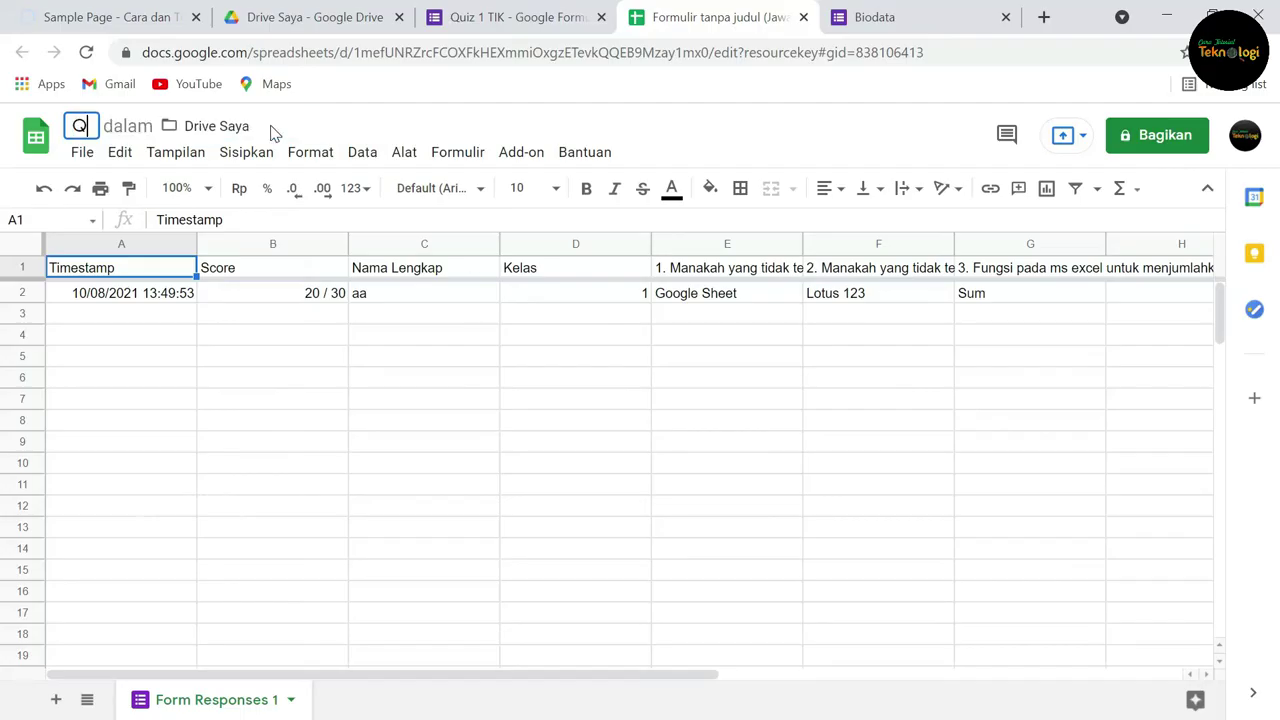
type("uiz 1 T")
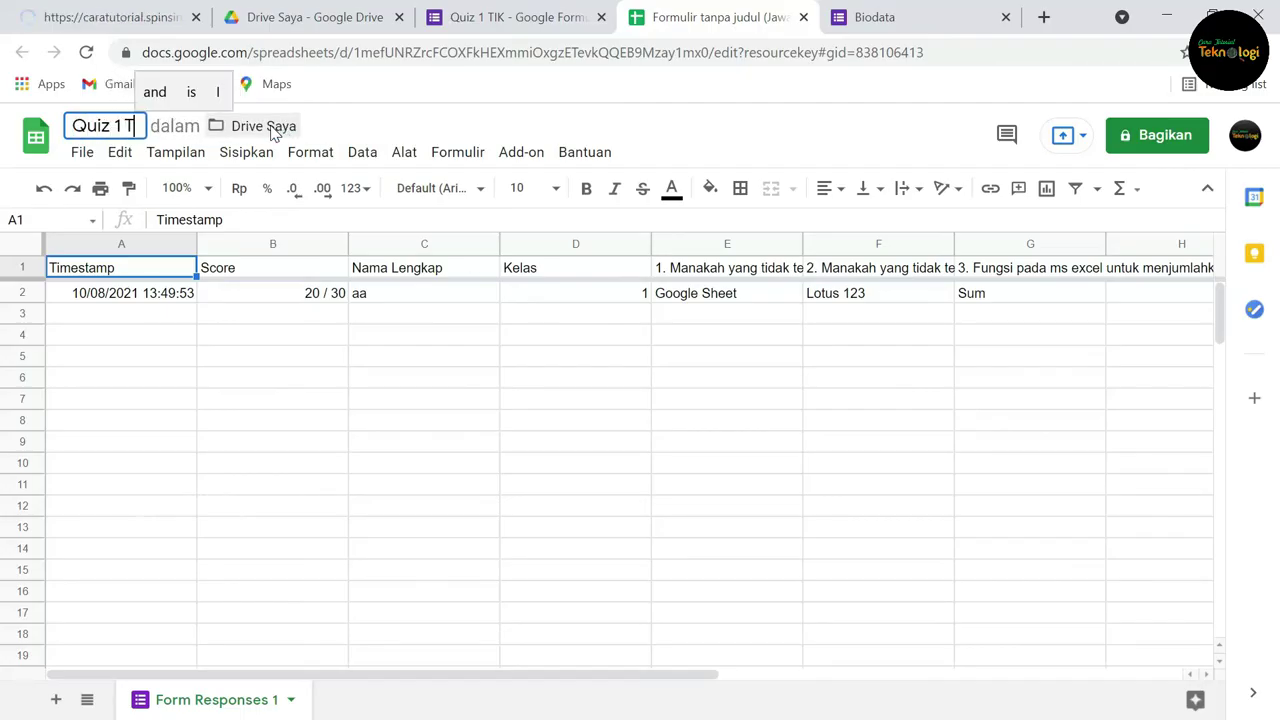
type("IK rekapan")
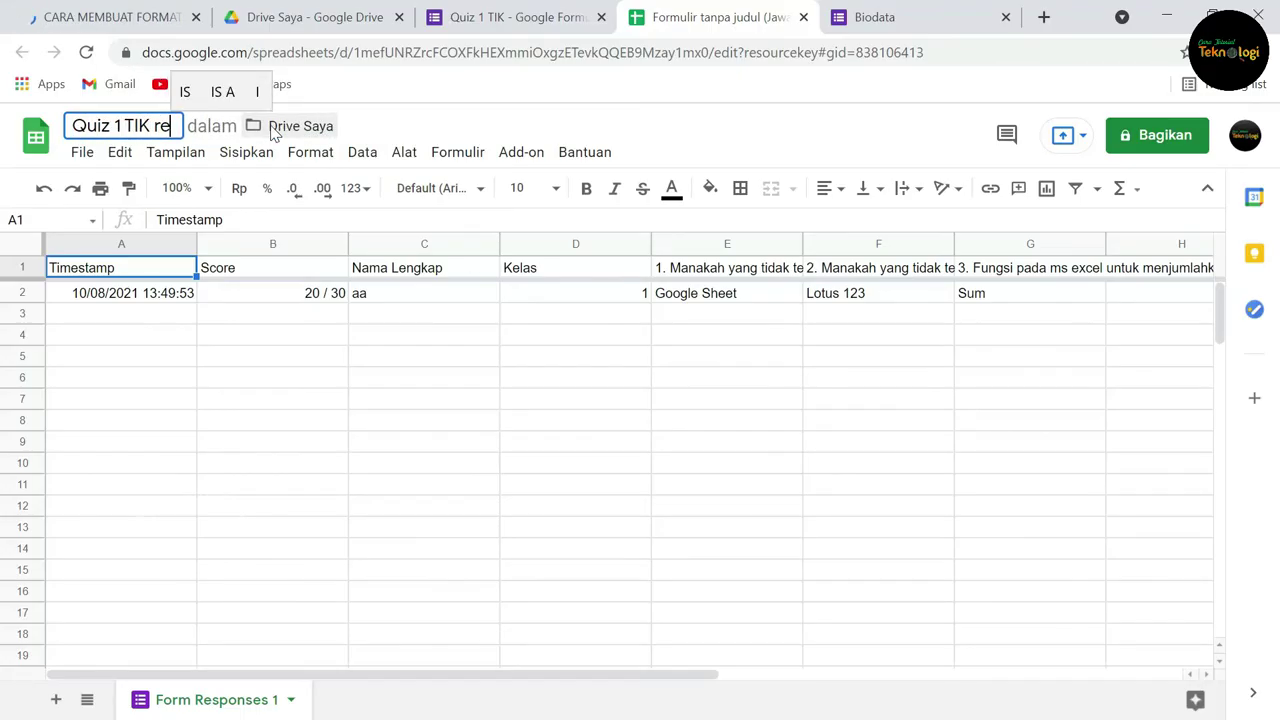
left_click(484, 536)
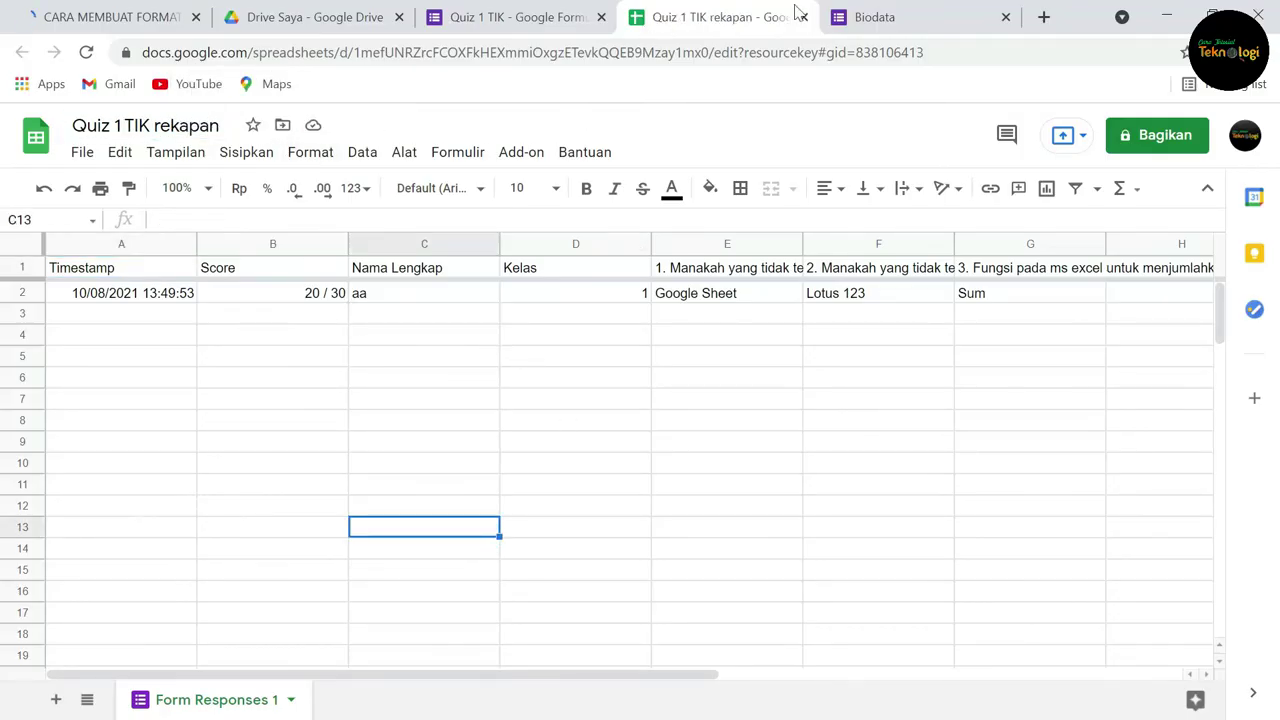
Step: Close the Biodata preview and return to the "Quiz 1 TIK" form editor
left_click(880, 18)
left_click(1006, 17)
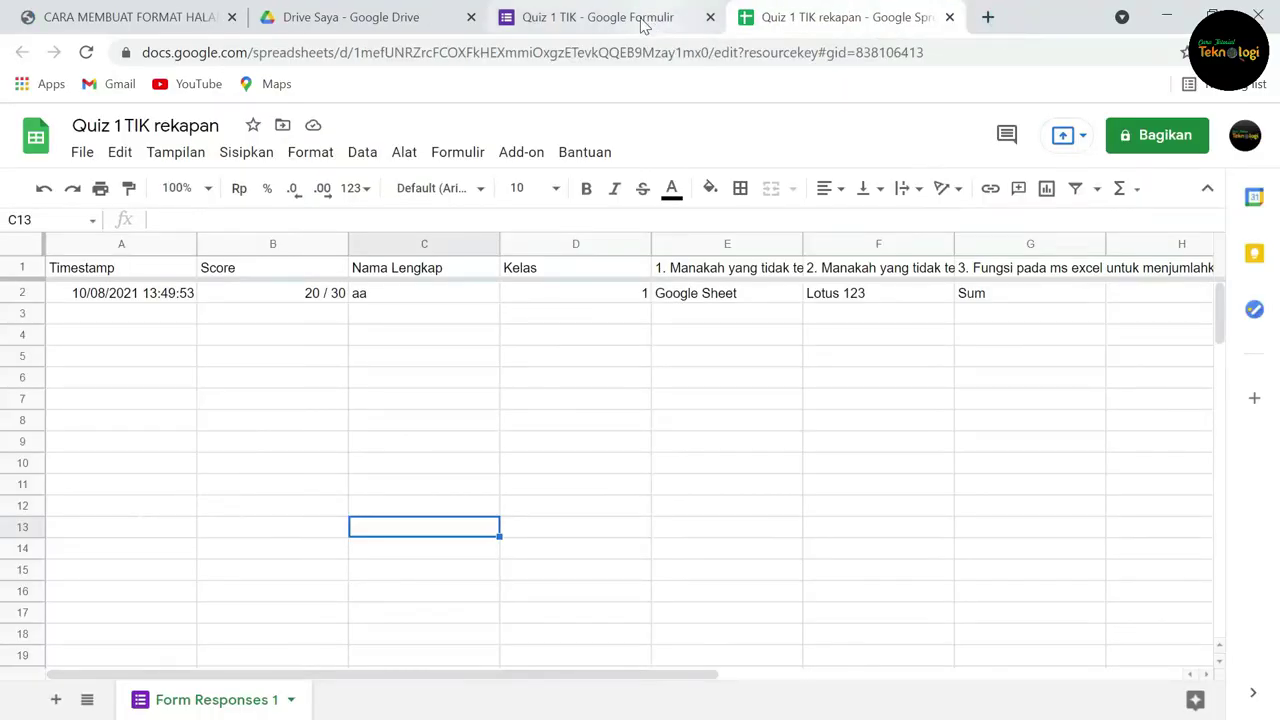
left_click(598, 17)
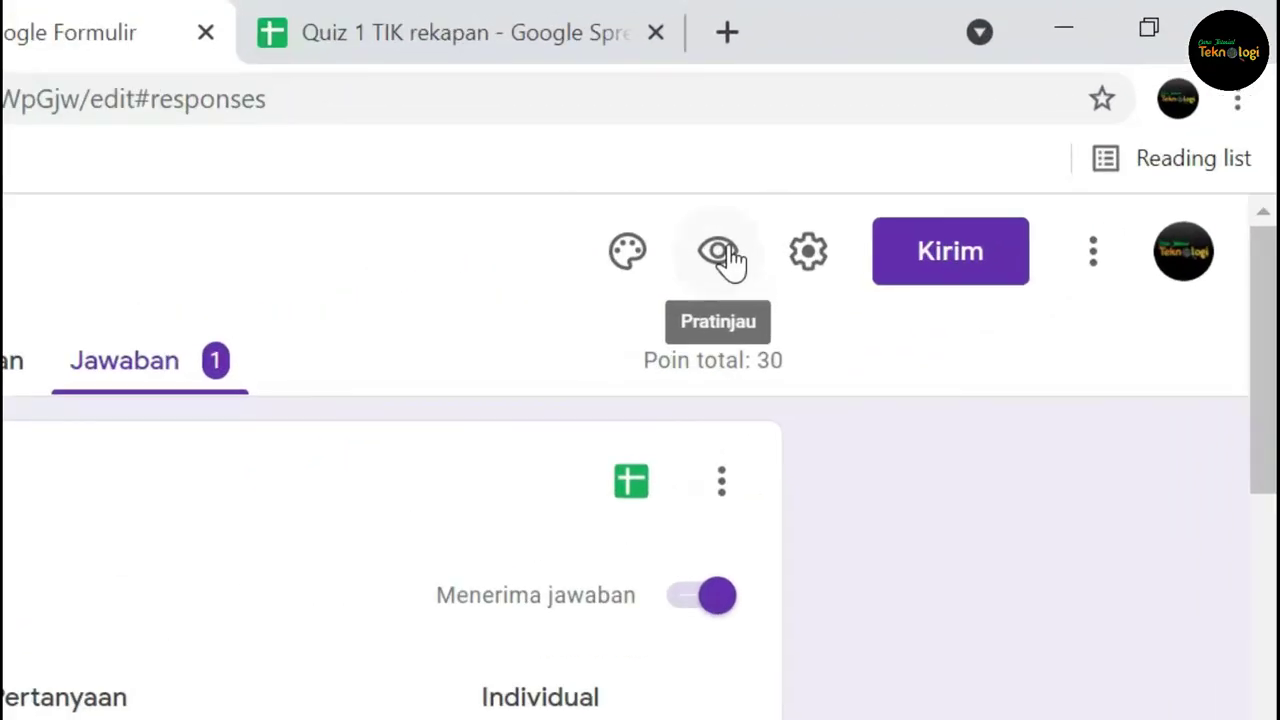
Step: Preview the form and complete its Biodata page with "bb" as Nama Lengkap and 1 as Kelas, continuing to the quiz section
left_click(728, 253)
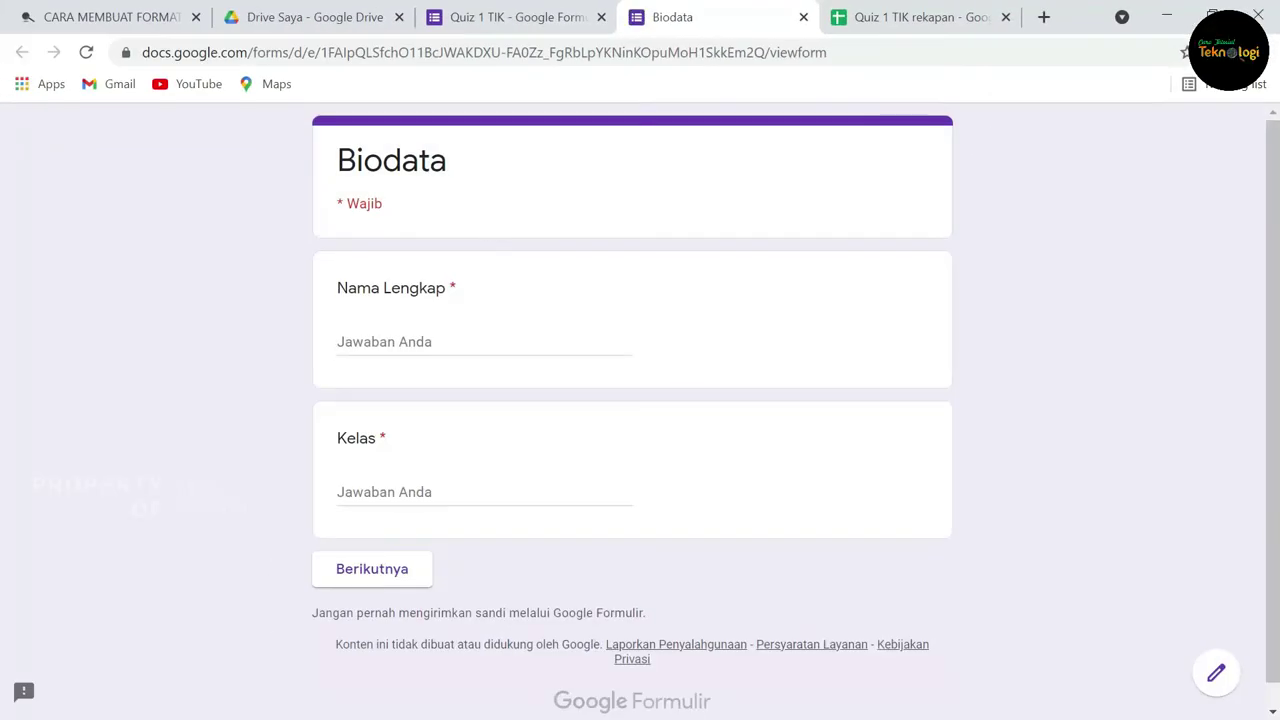
left_click(449, 340)
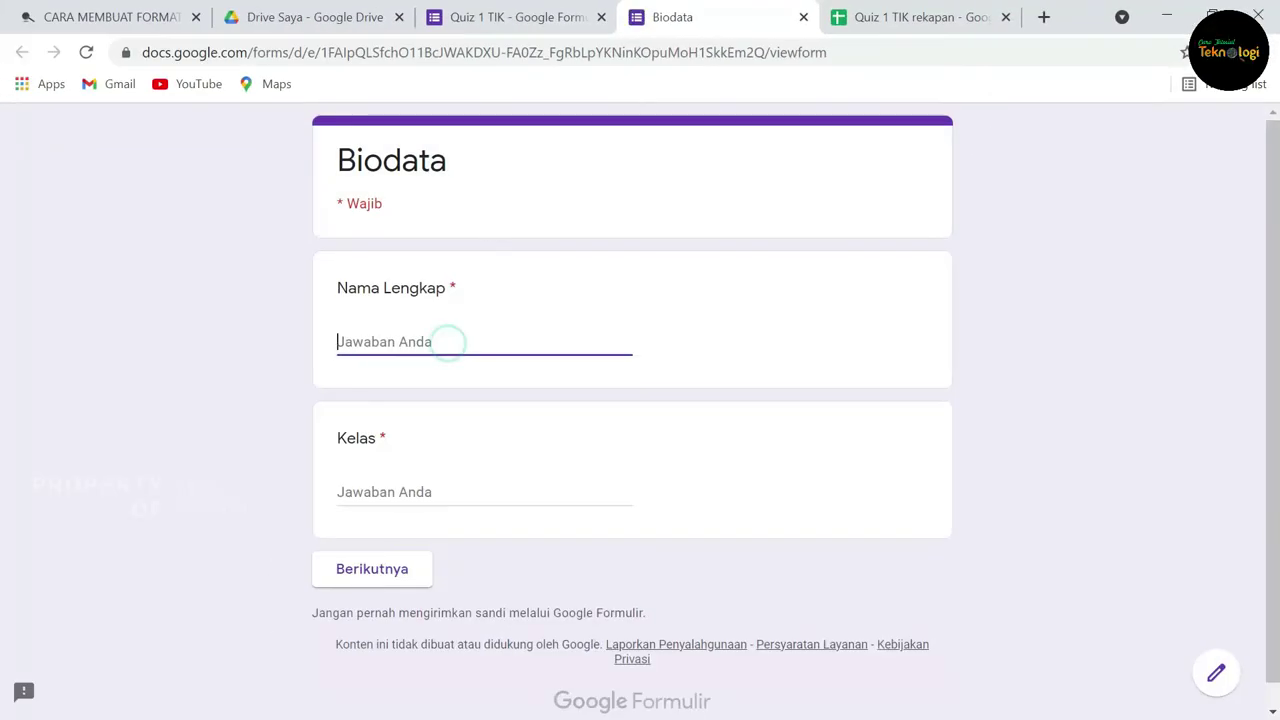
type("bb")
left_click(407, 489)
type("1")
scroll(400, 497, "down", 1)
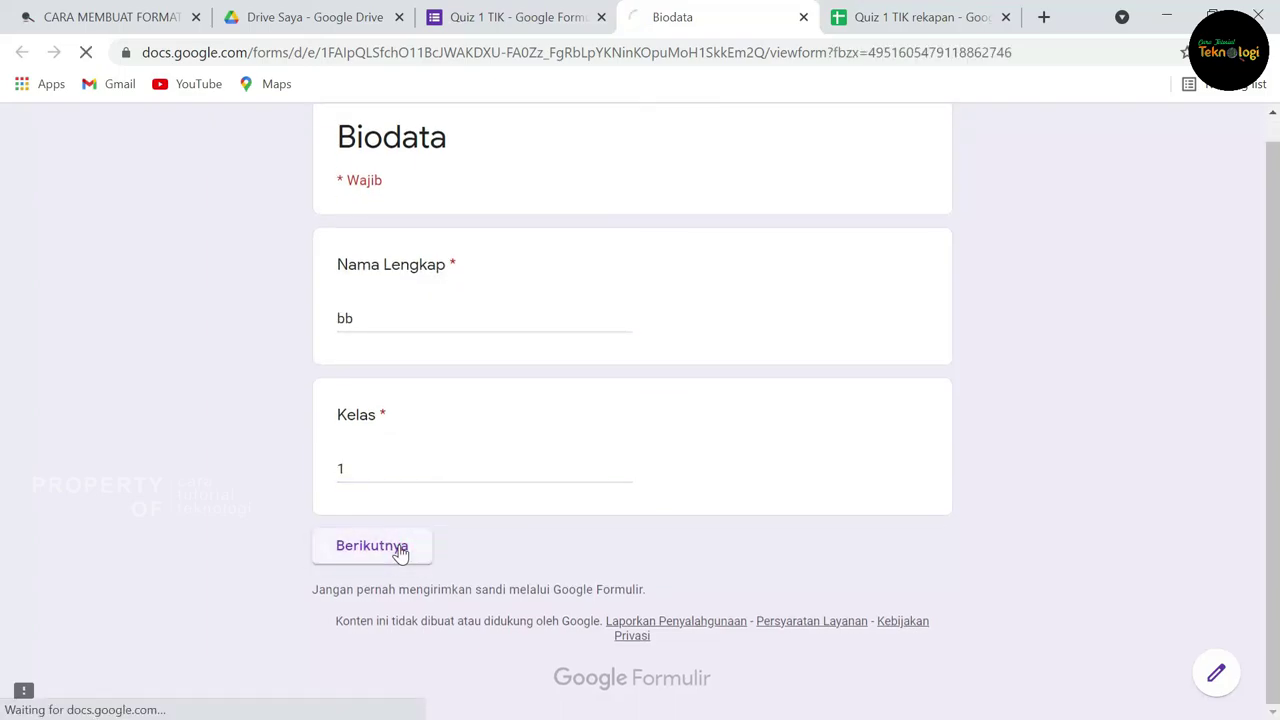
Step: Answer the Quiz TIK questions with Google Sheet for question 1, Corel Draw for 2 and Sum for 3, and submit the response
scroll(546, 489, "down", 1)
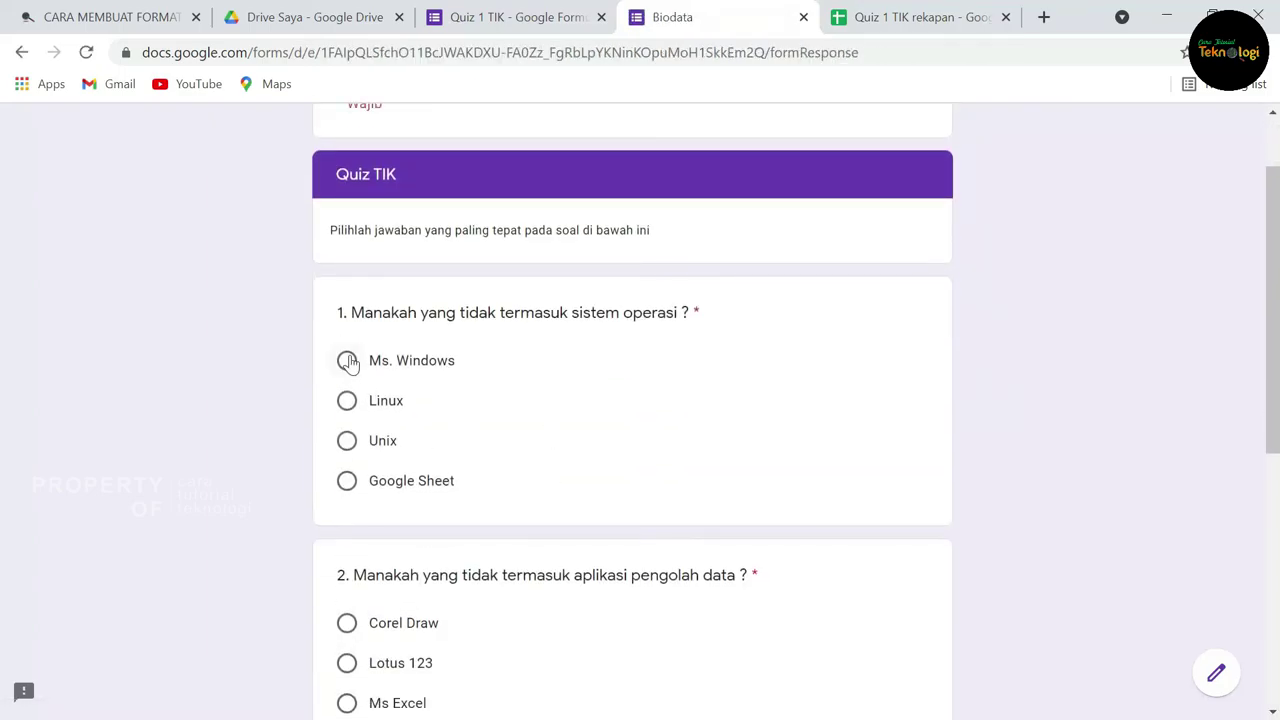
left_click(350, 484)
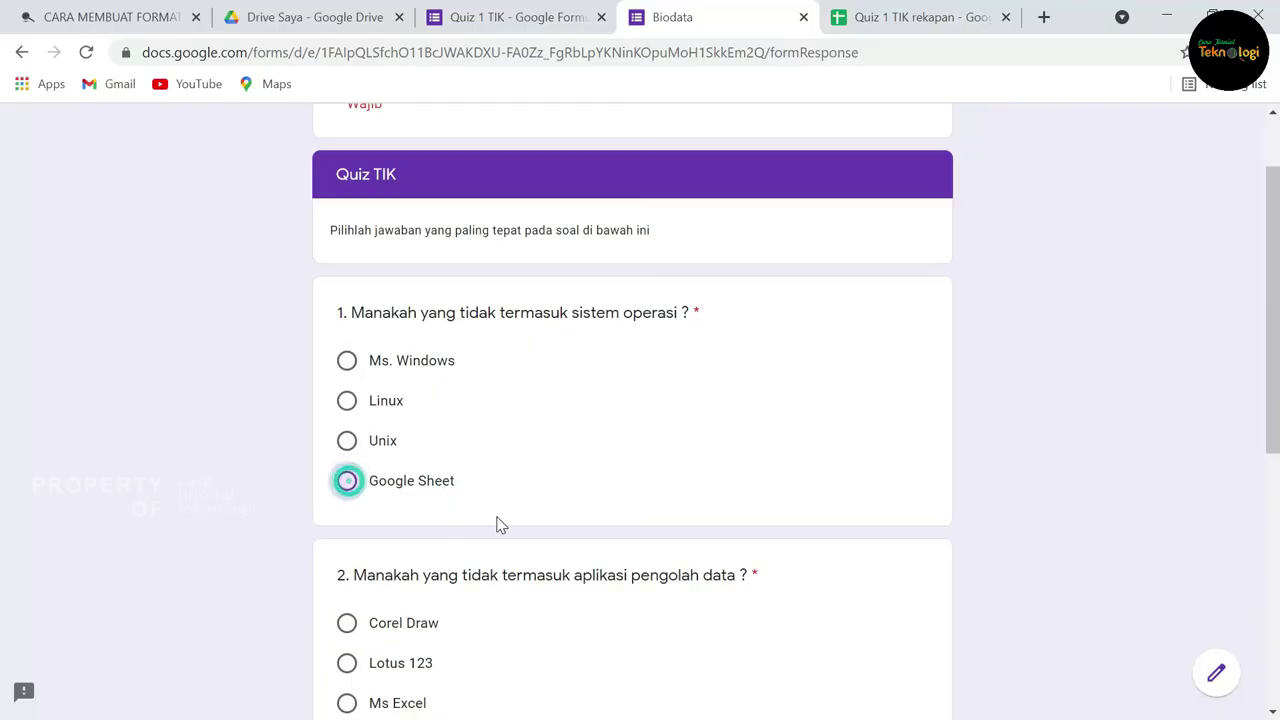
scroll(497, 526, "down", 3)
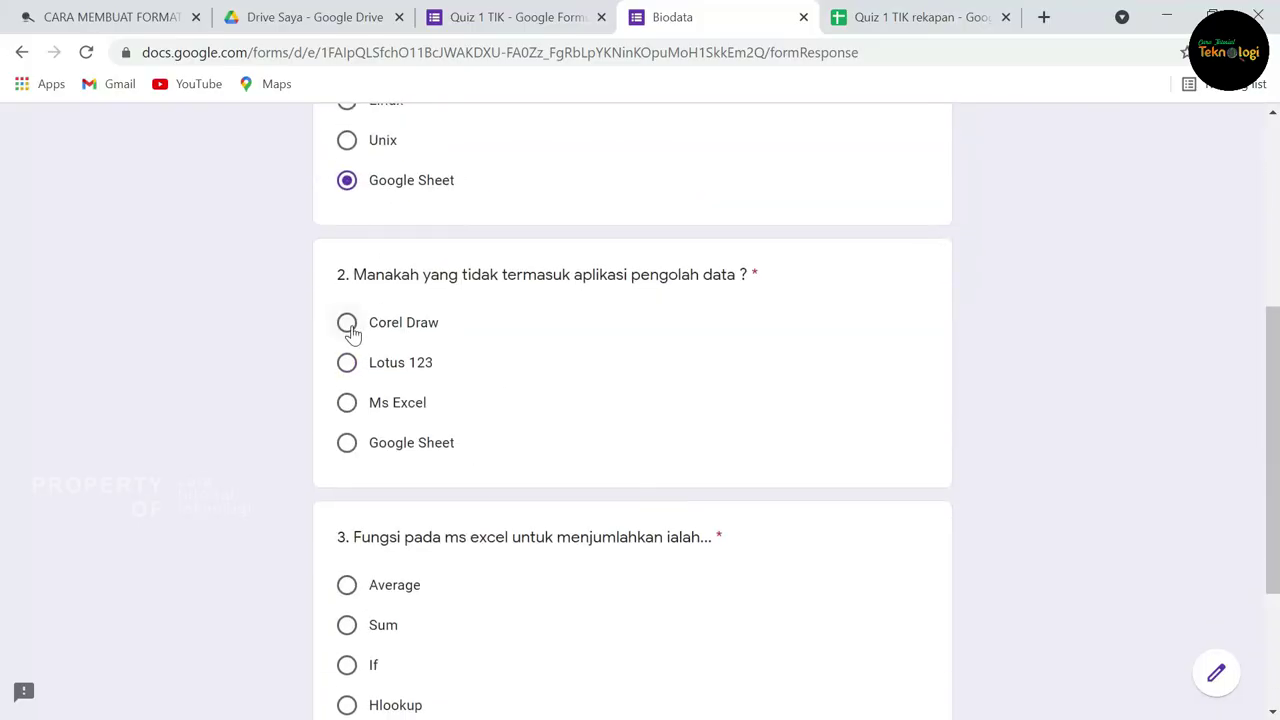
left_click(348, 324)
scroll(528, 437, "down", 2)
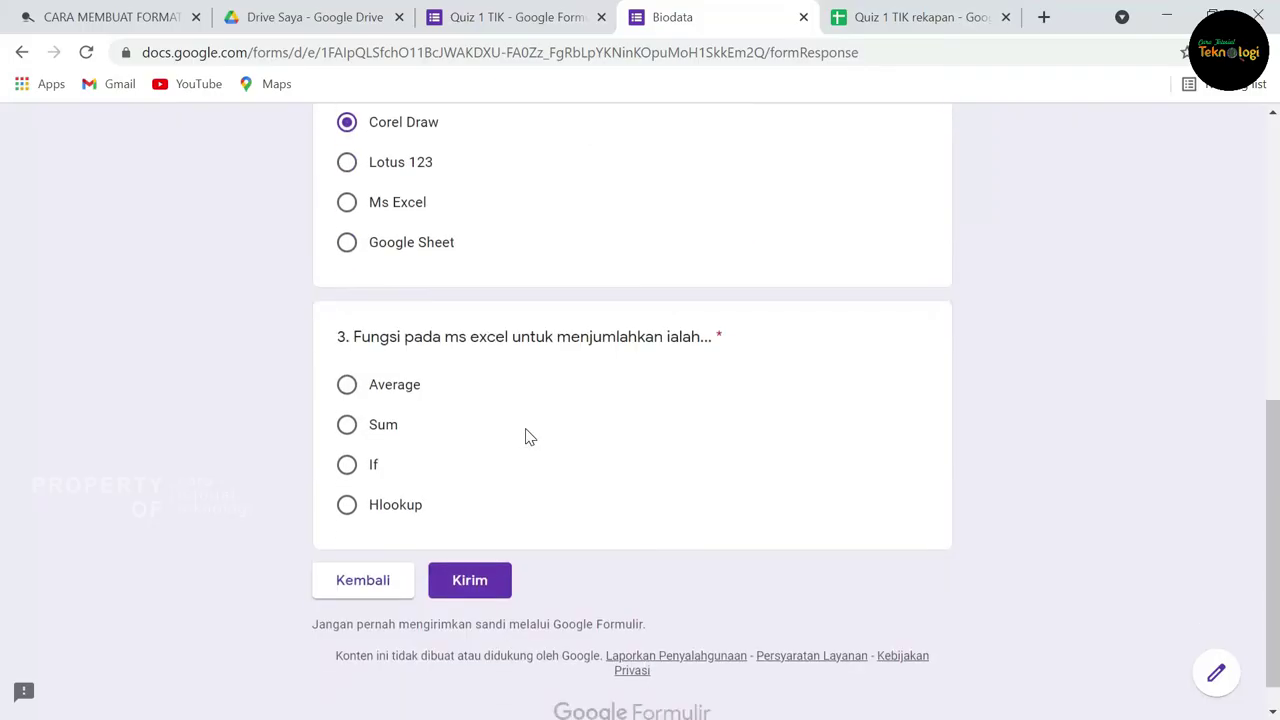
left_click(349, 430)
scroll(508, 549, "up", 1)
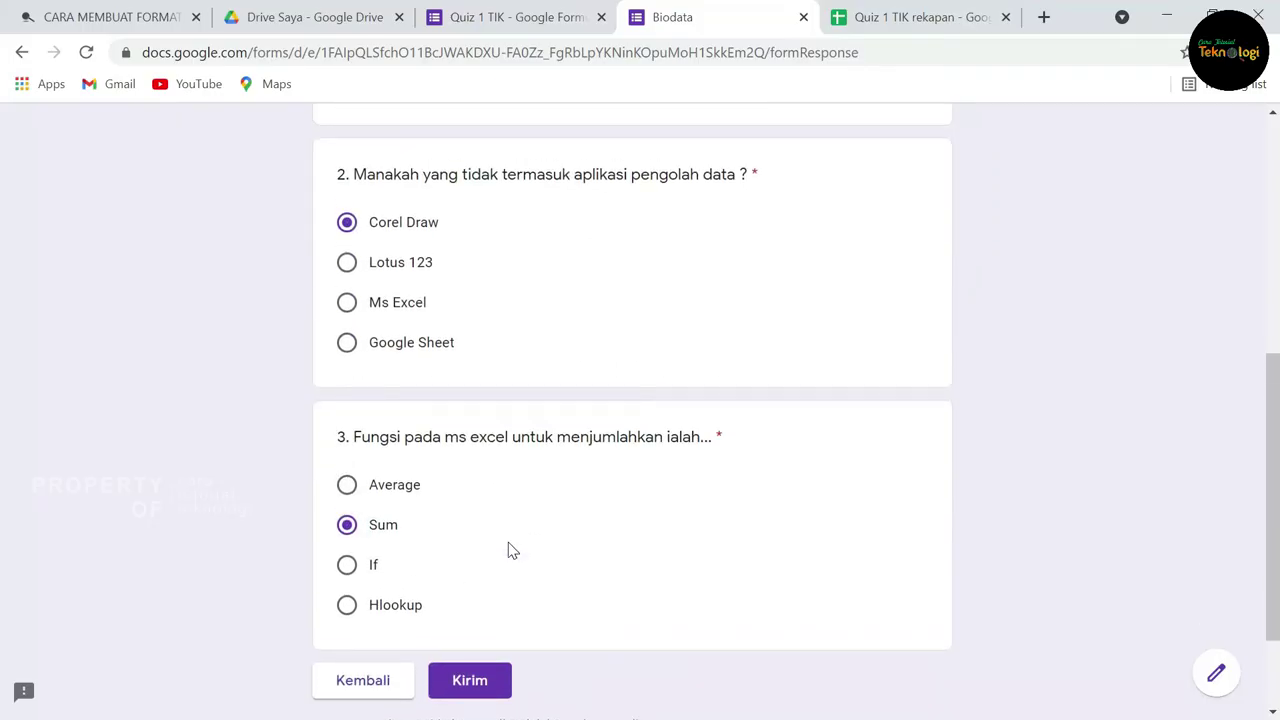
scroll(509, 551, "down", 2)
left_click(498, 556)
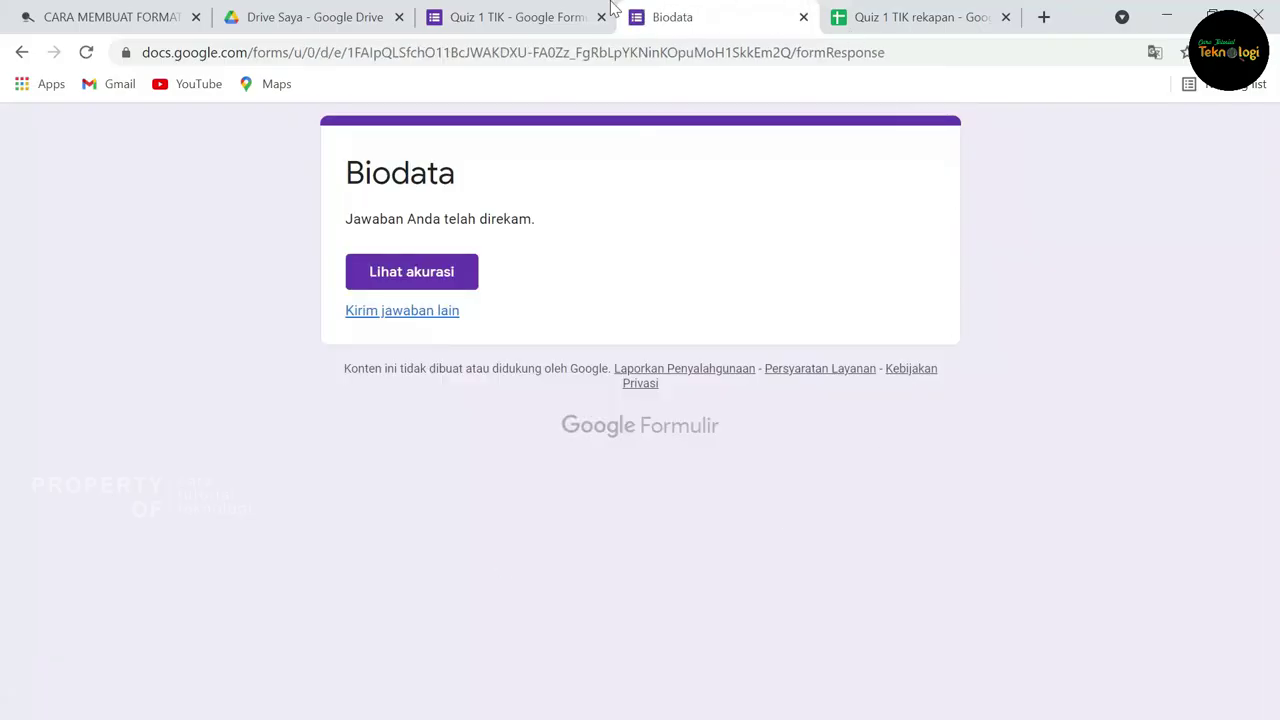
Step: Check the submitted test response in the form's response summary and in the "Quiz 1 TIK rekapan" spreadsheet
left_click(528, 15)
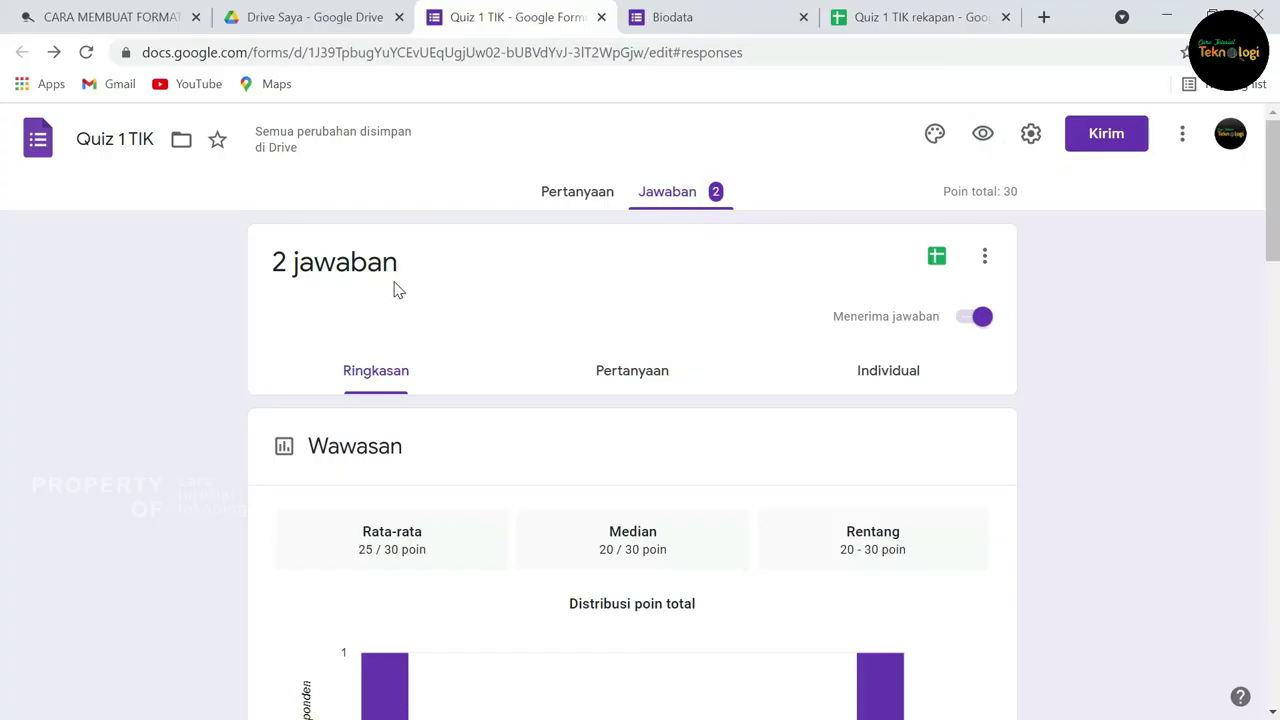
left_click(922, 18)
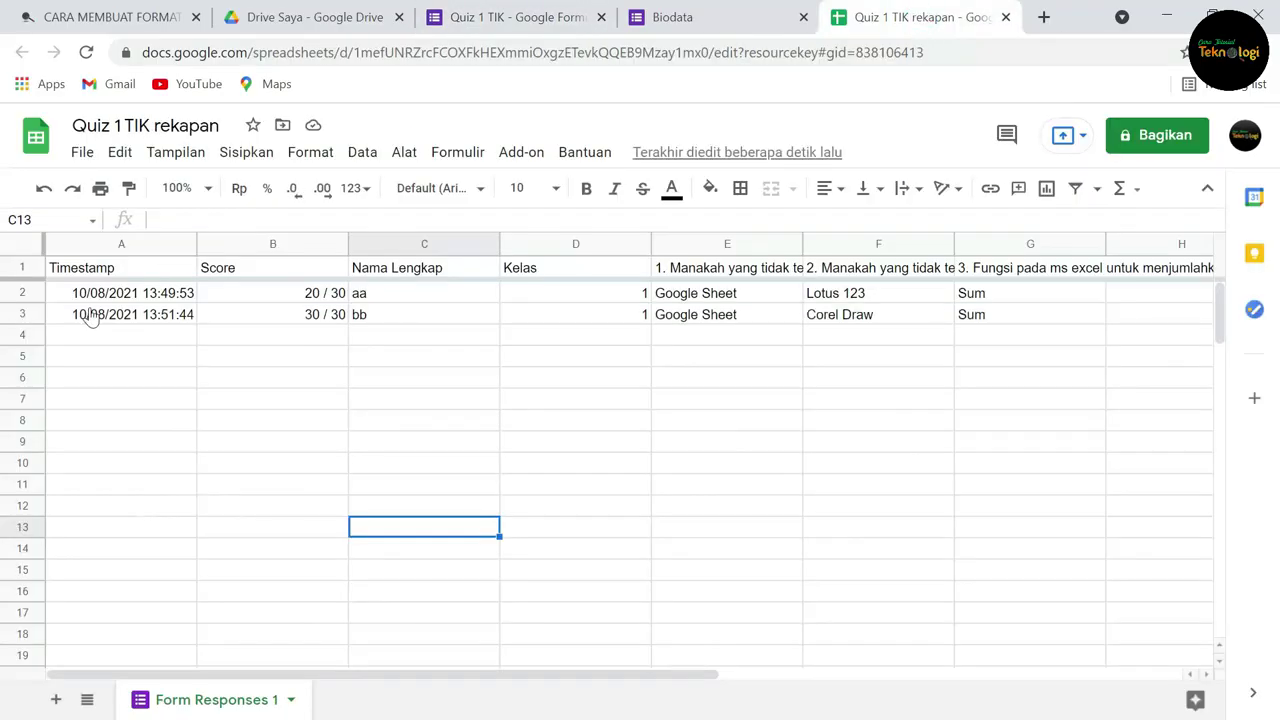